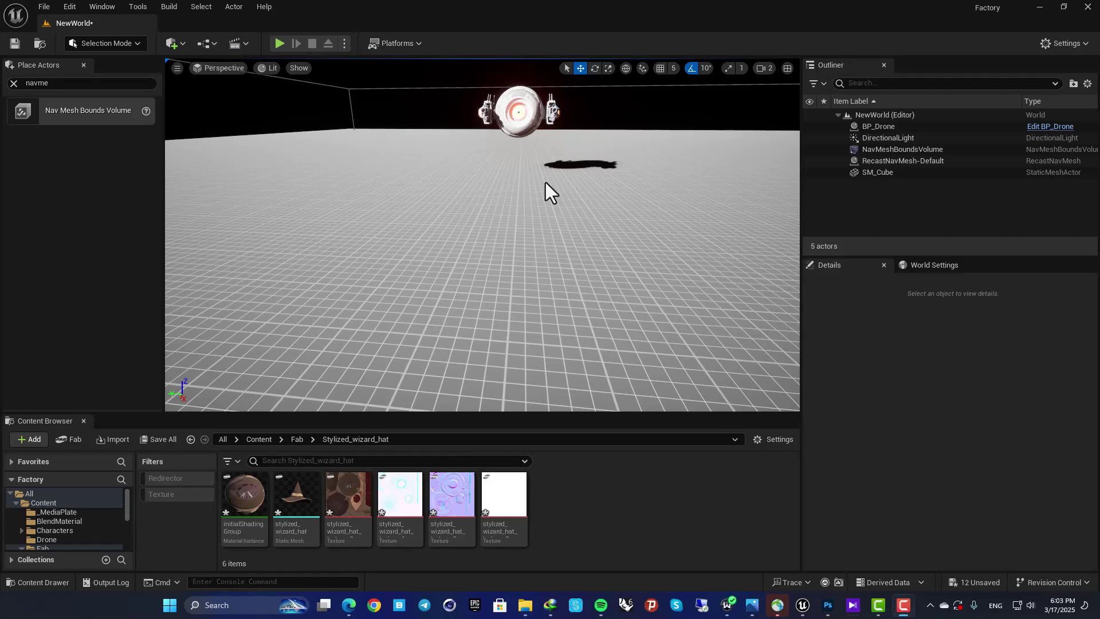
# Step: Play the level in the editor and run the character around the drone to examine how it follows and fires projectiles
pyautogui.moveTo(565, 199); pyautogui.dragTo(479, 203, button='right')
pyautogui.press('w')
pyautogui.press('s')
pyautogui.press('s')
pyautogui.press('w')
pyautogui.click(279, 43)
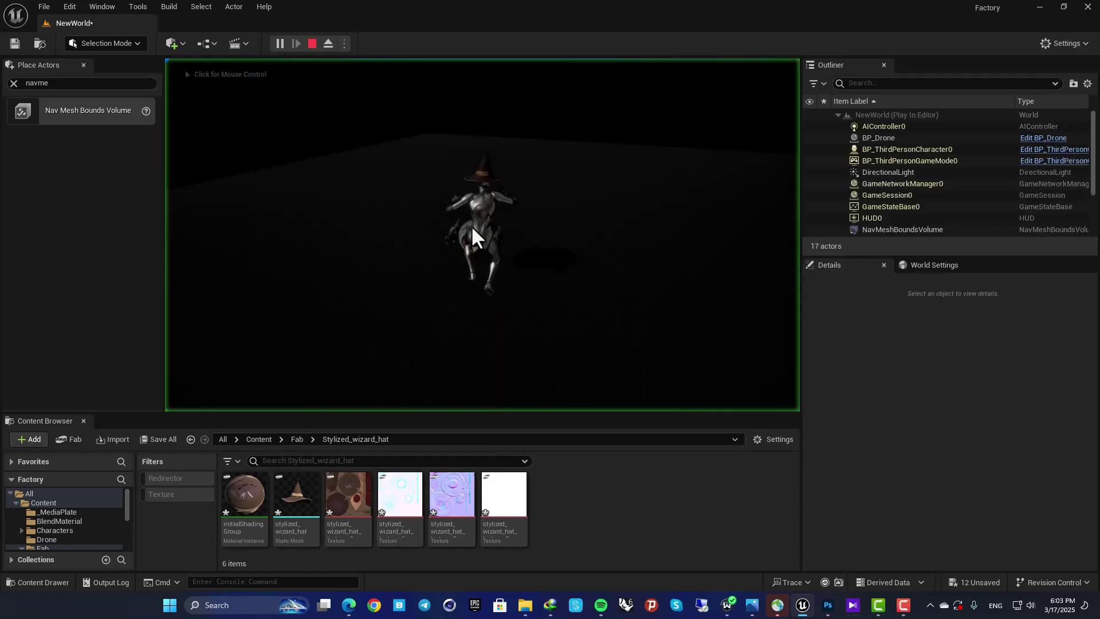
pyautogui.press('a')
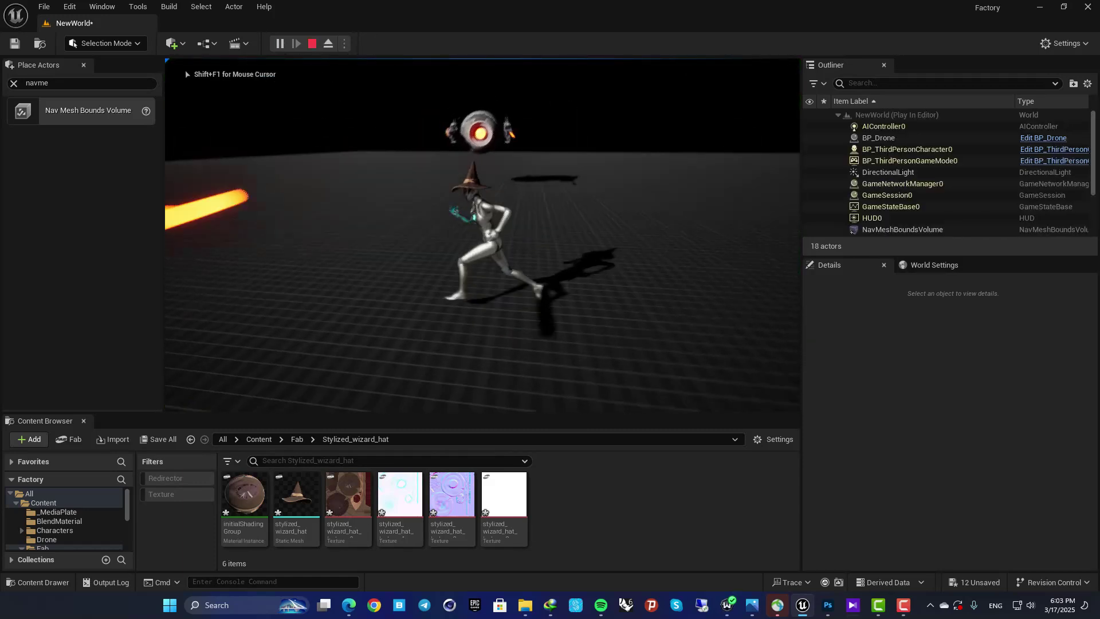
pyautogui.press('s')
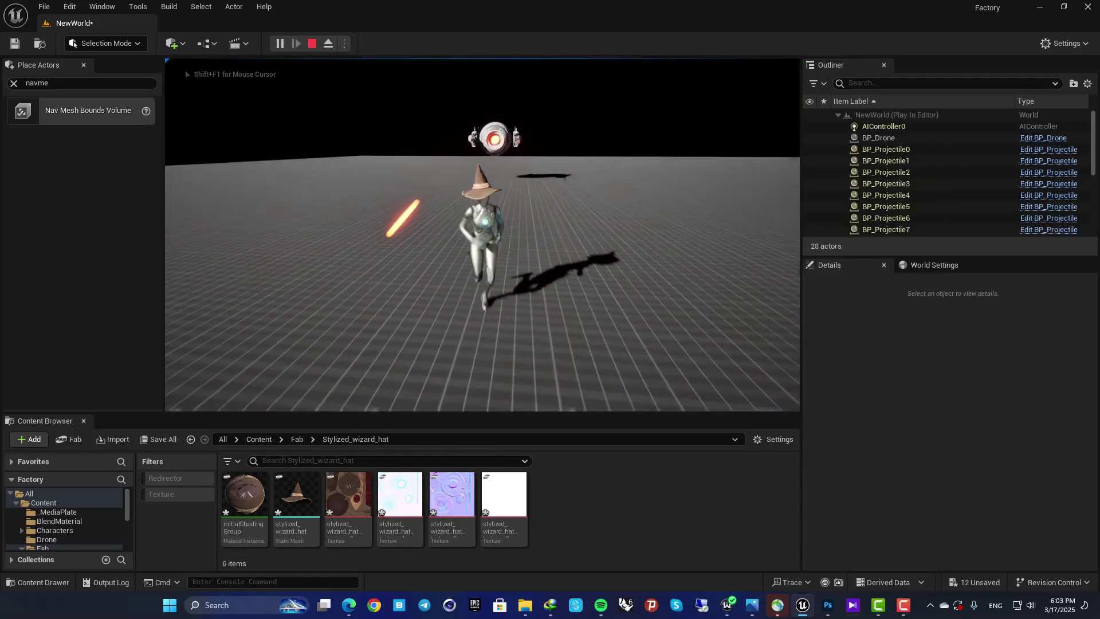
pyautogui.press('d')
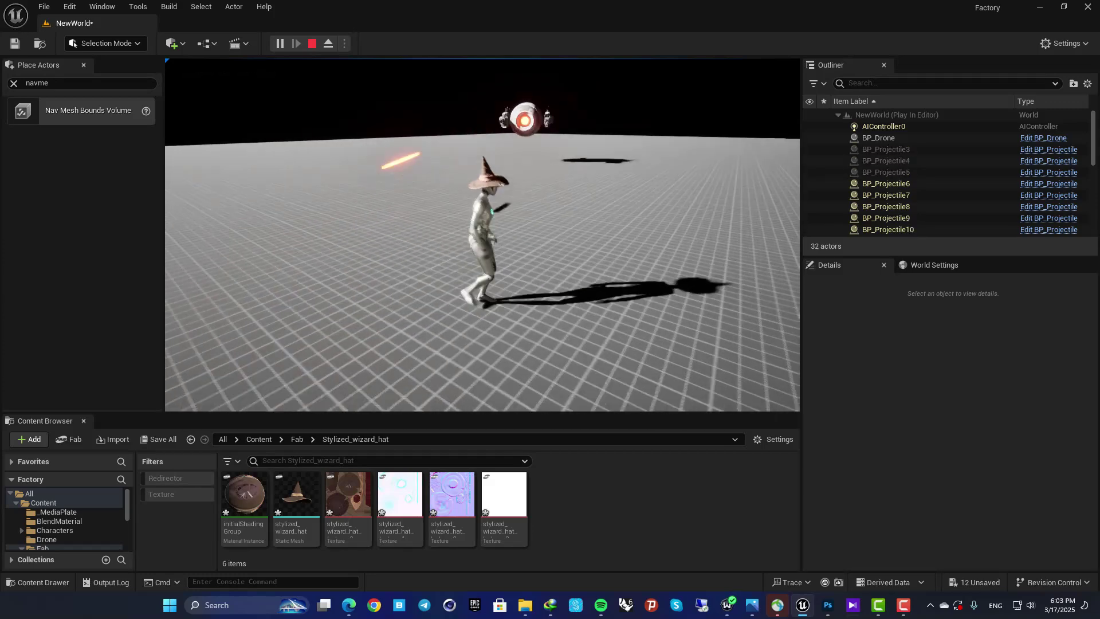
pyautogui.press('w')
pyautogui.press('s')
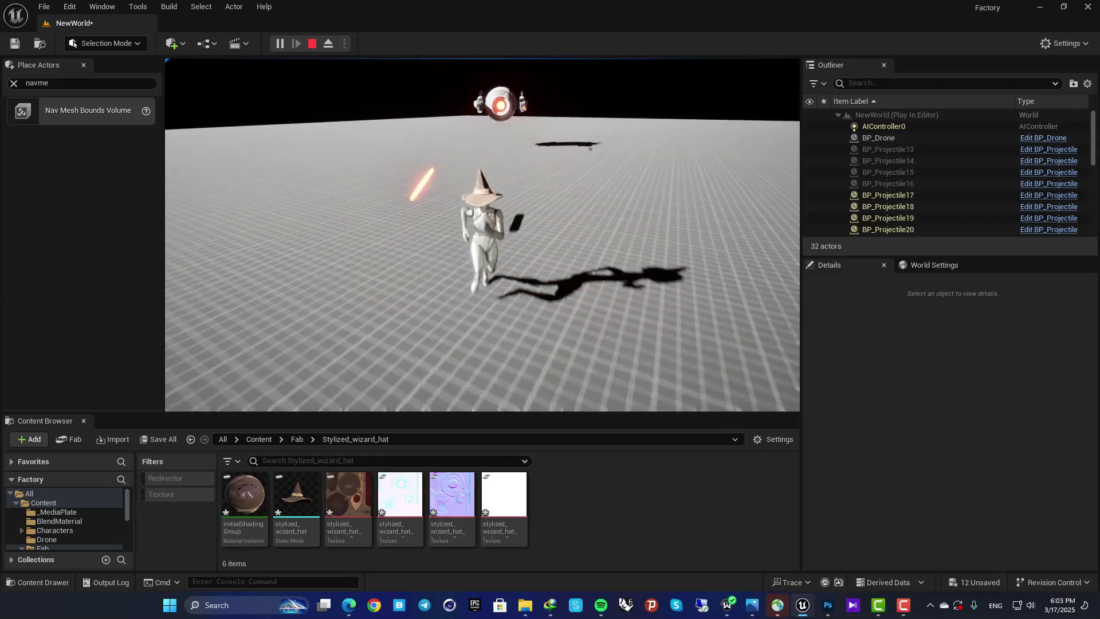
pyautogui.press('s')
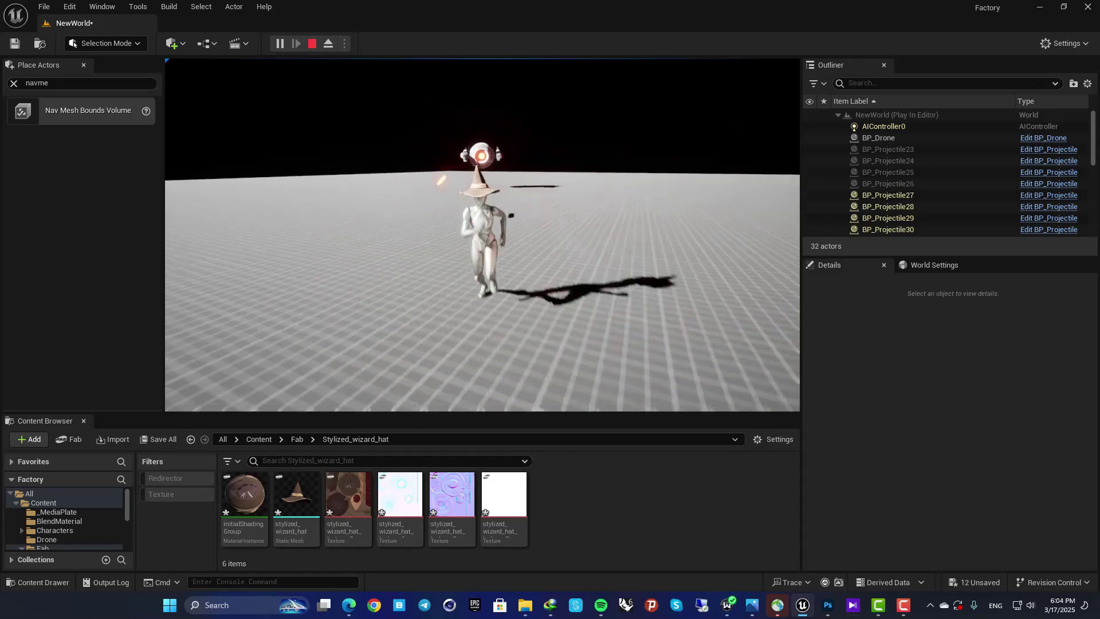
pyautogui.press('a')
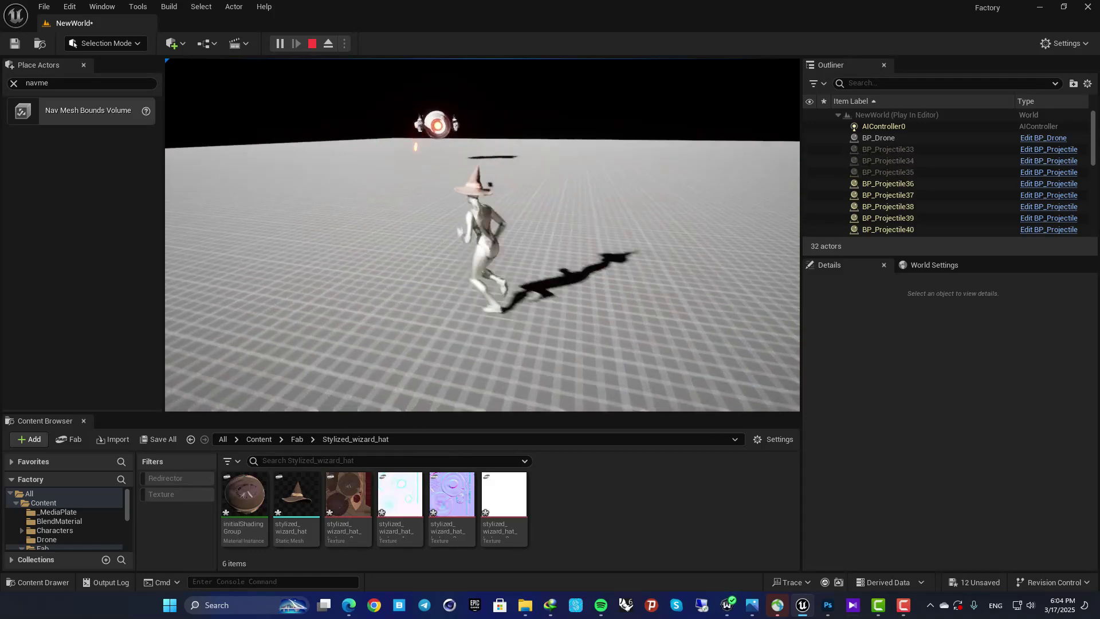
pyautogui.press('d')
pyautogui.press('a')
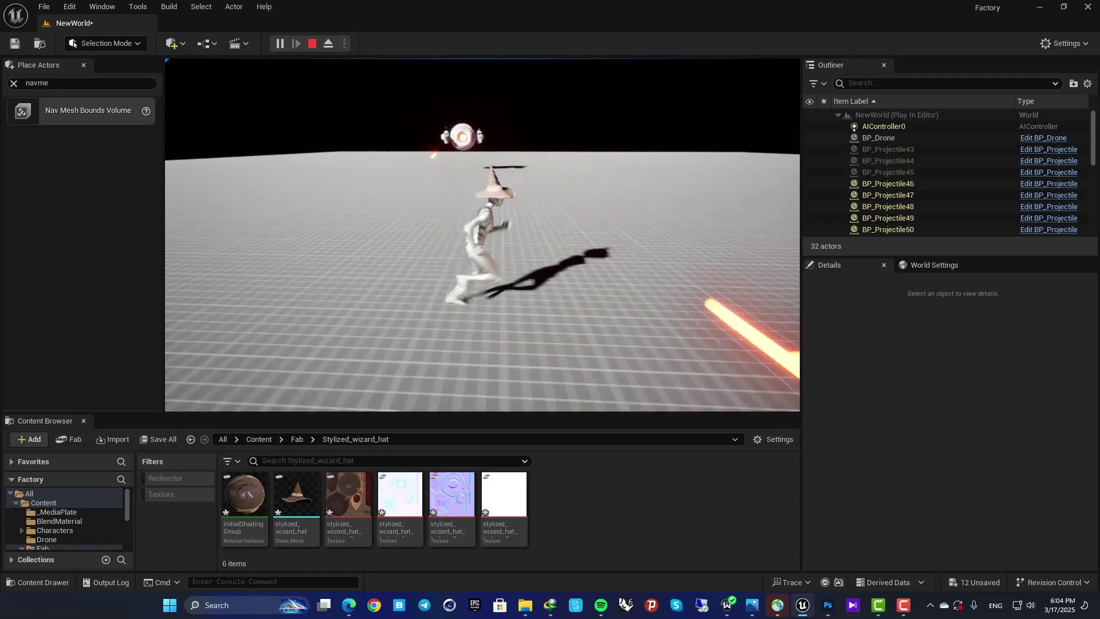
pyautogui.press('w')
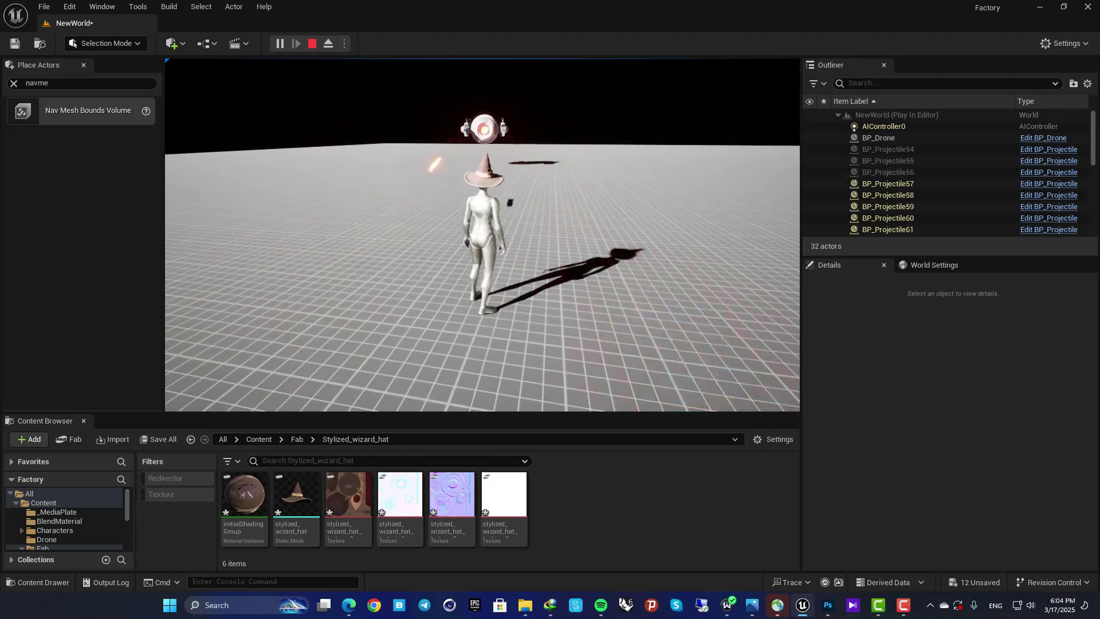
pyautogui.press('a')
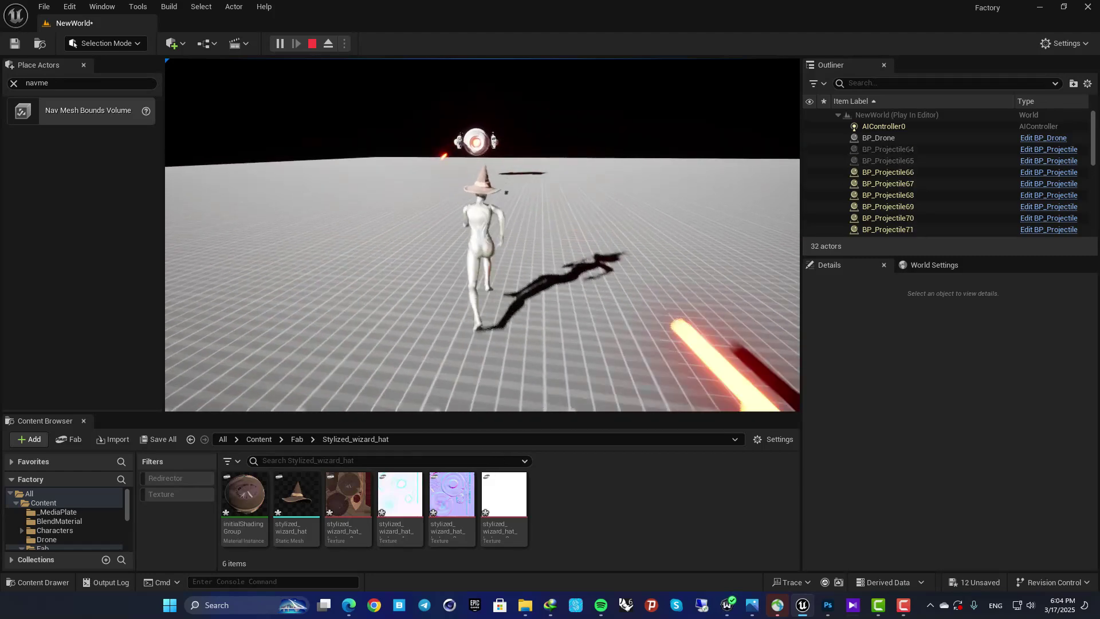
pyautogui.press('a')
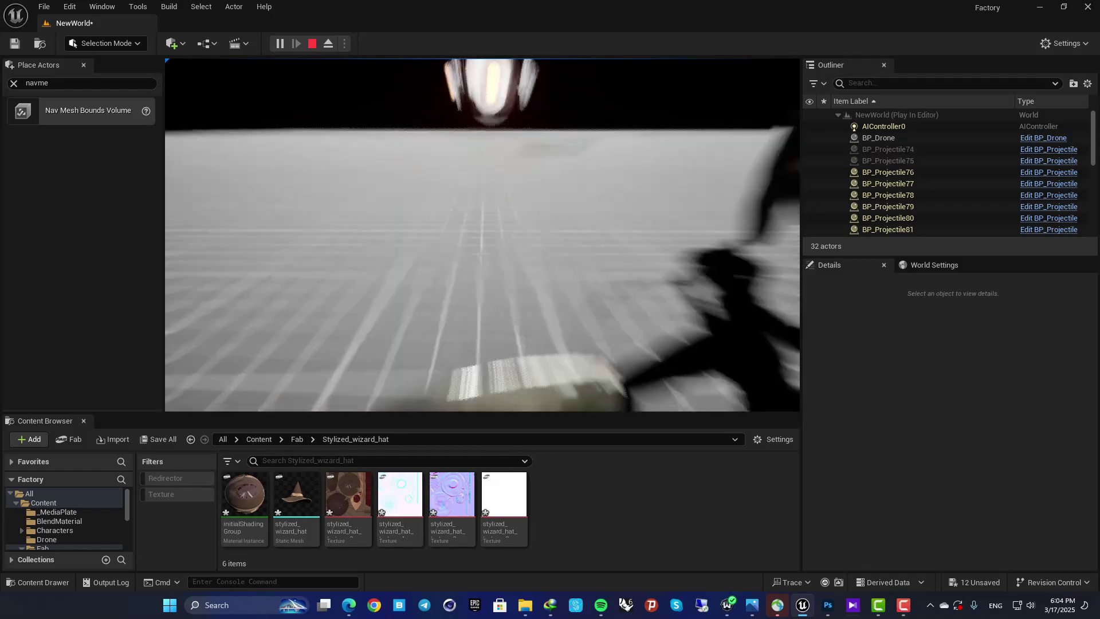
pyautogui.press('d')
pyautogui.press('w')
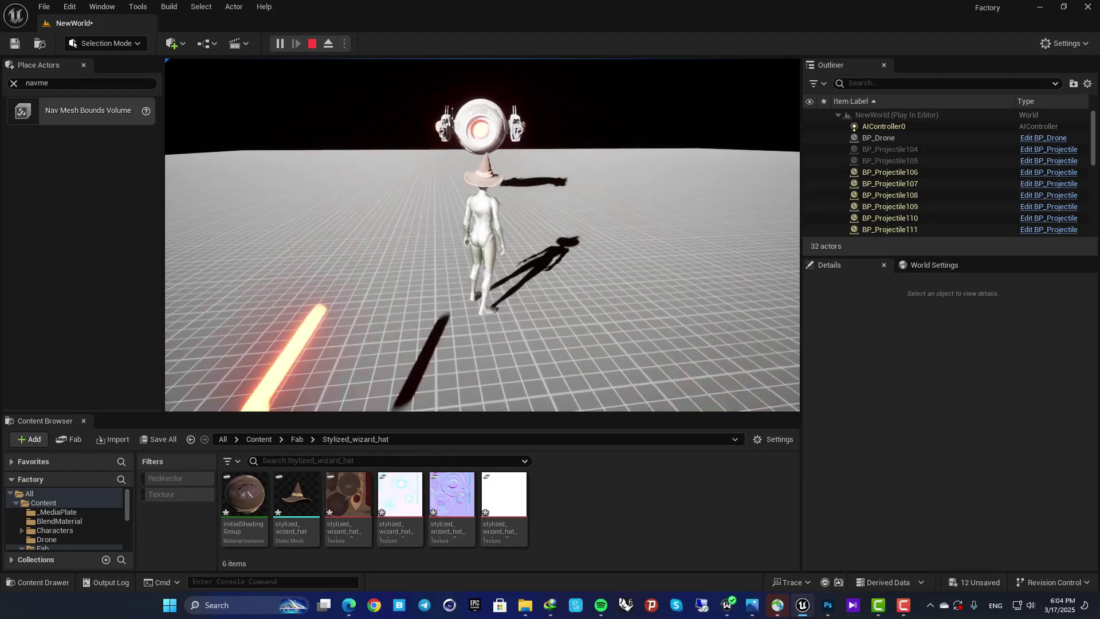
pyautogui.press('d')
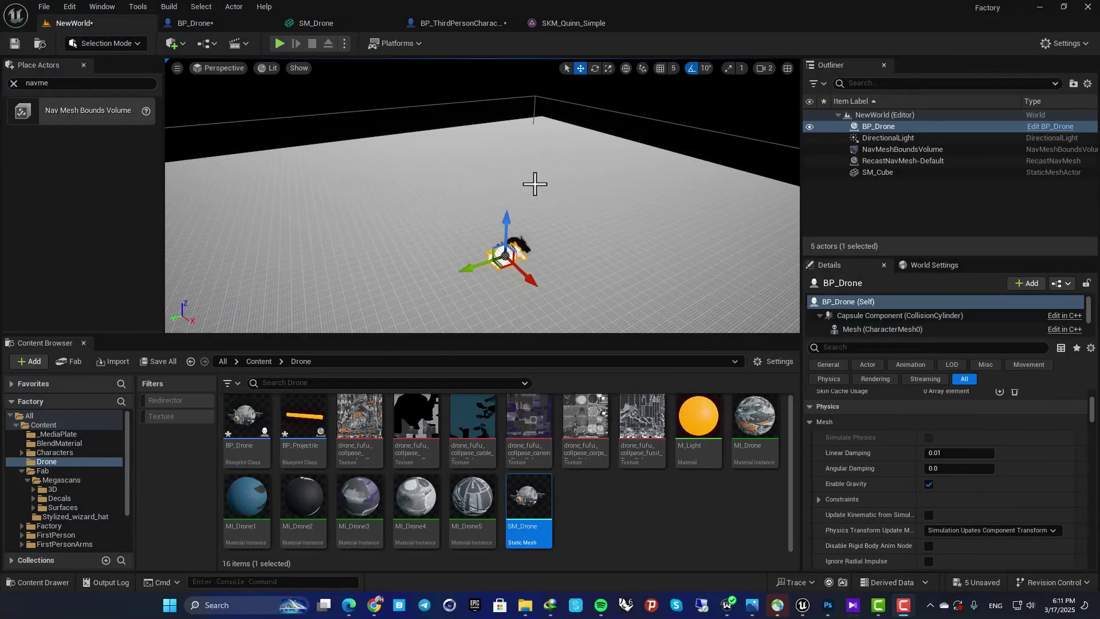
pyautogui.moveTo(576, 218)
pyautogui.mouseDown(button='right')
pyautogui.moveTo(573, 206)
pyautogui.moveTo(563, 217)
pyautogui.mouseUp(button='right')
pyautogui.press('w')
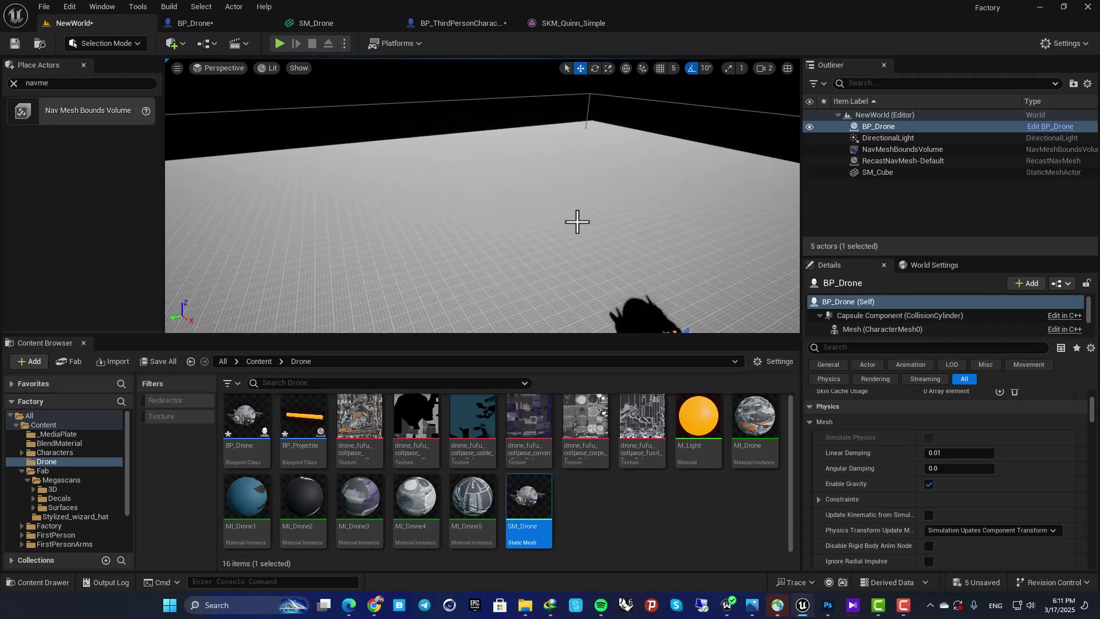
pyautogui.moveTo(577, 222); pyautogui.dragTo(578, 224, button='middle')
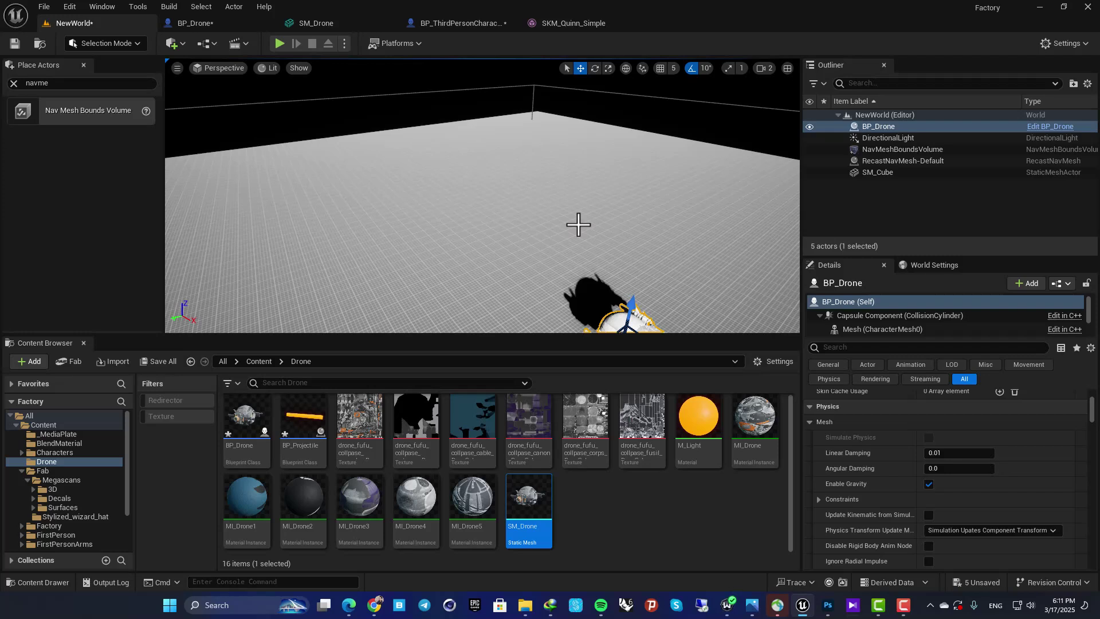
pyautogui.moveTo(579, 224); pyautogui.dragTo(599, 248, button='right')
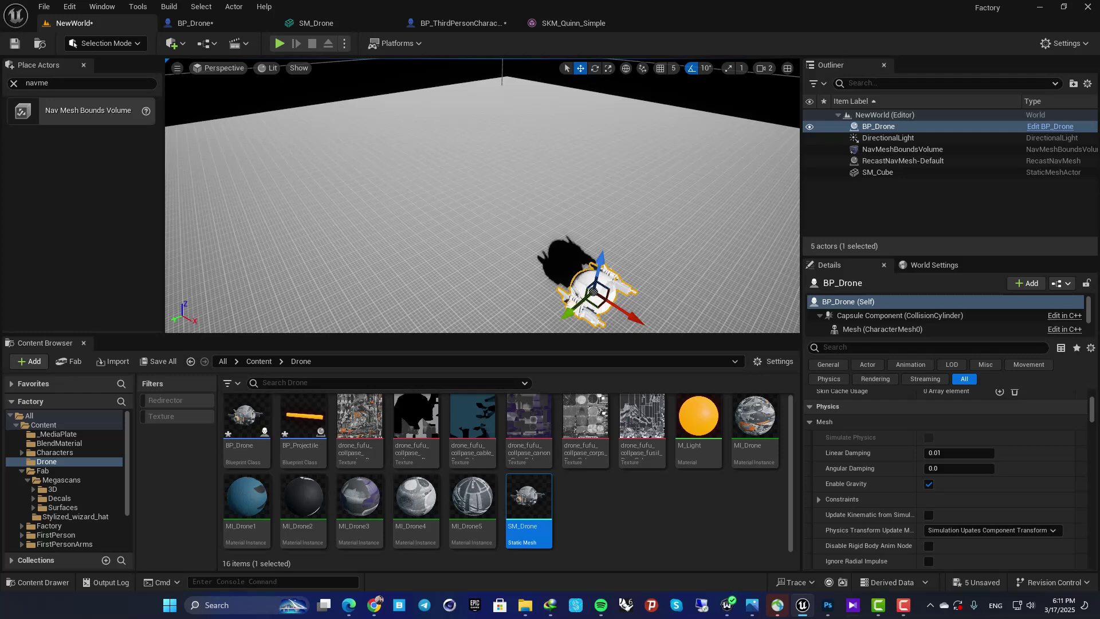
pyautogui.moveTo(593, 247)
pyautogui.mouseDown(button='right')
pyautogui.moveTo(595, 274)
pyautogui.moveTo(607, 237)
pyautogui.mouseUp(button='right')
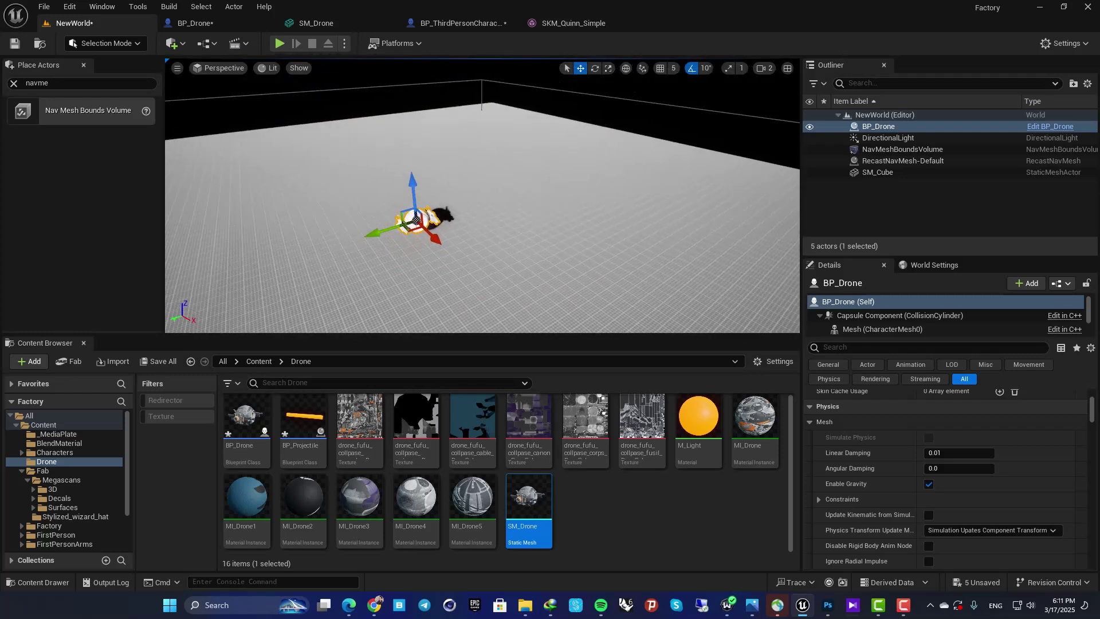
pyautogui.moveTo(599, 277); pyautogui.dragTo(565, 216)
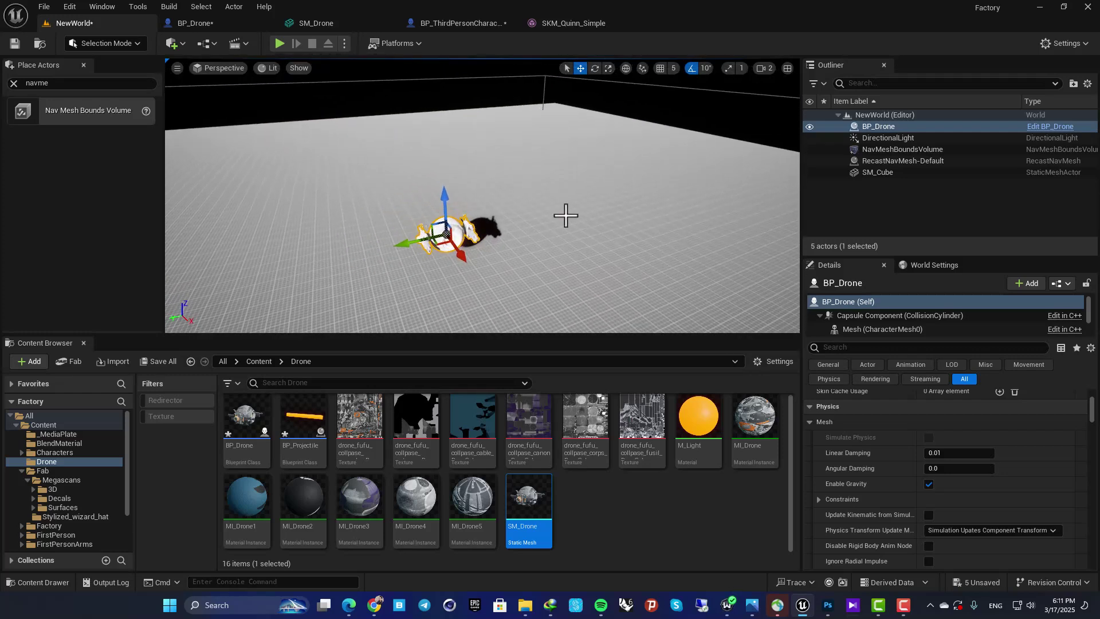
pyautogui.click(461, 24)
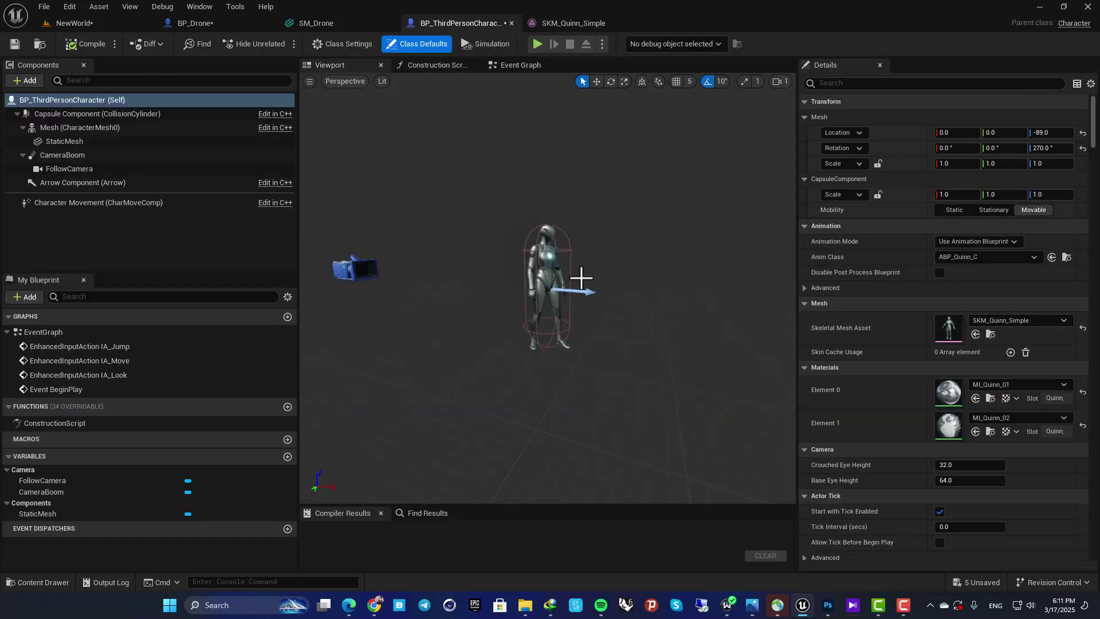
pyautogui.moveTo(581, 278)
pyautogui.mouseDown(button='right')
pyautogui.moveTo(550, 276)
pyautogui.moveTo(581, 278)
pyautogui.mouseUp(button='right')
pyautogui.click(85, 24)
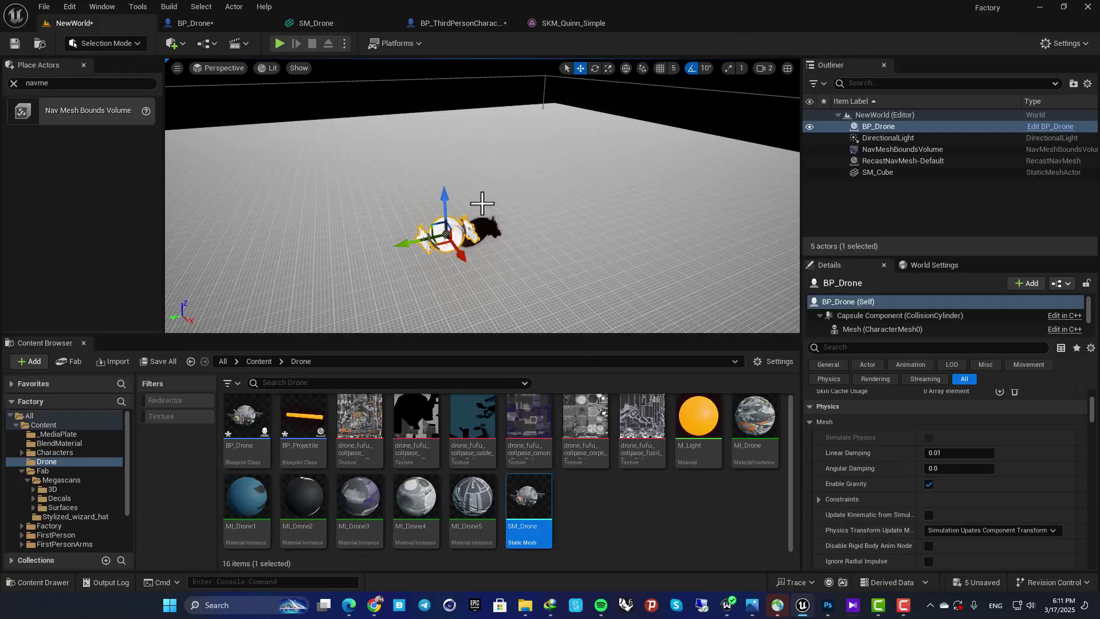
# Step: Open the SKM_Quinn_Simple skeletal mesh used by the BP_ThirdPersonCharacter blueprint
pyautogui.click(437, 21)
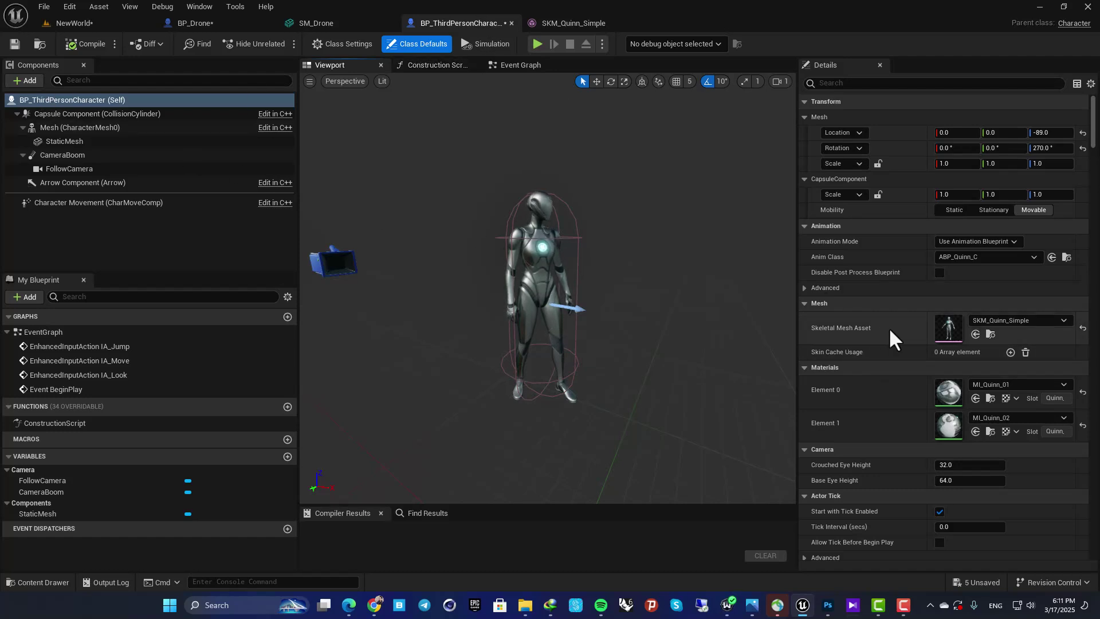
pyautogui.doubleClick(949, 328)
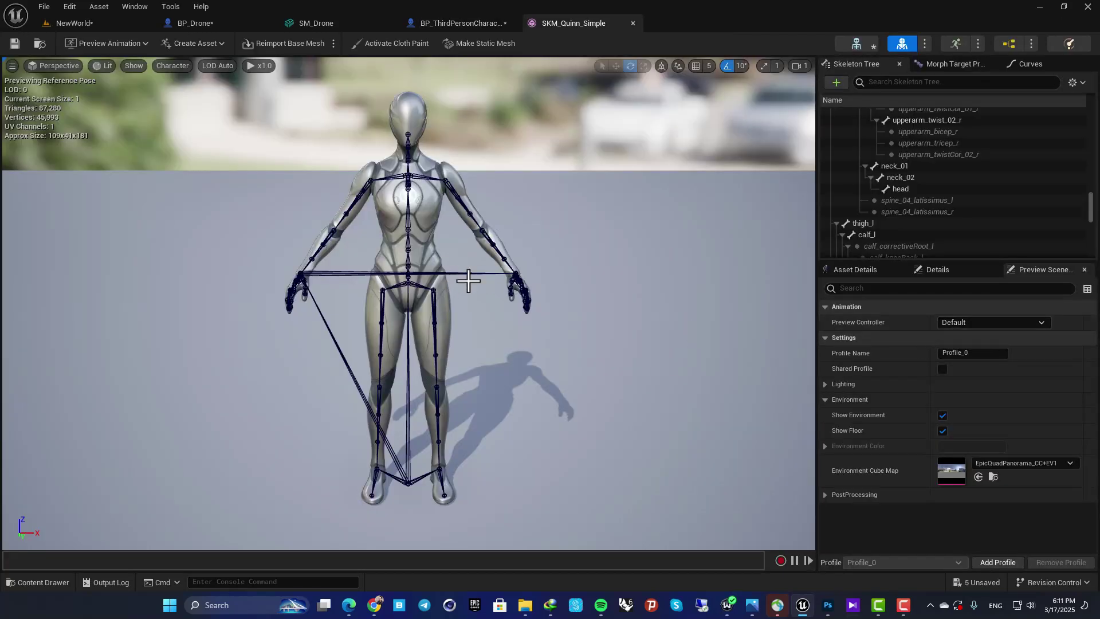
pyautogui.moveTo(525, 266); pyautogui.dragTo(523, 277, button='right')
pyautogui.press('s')
pyautogui.press('w')
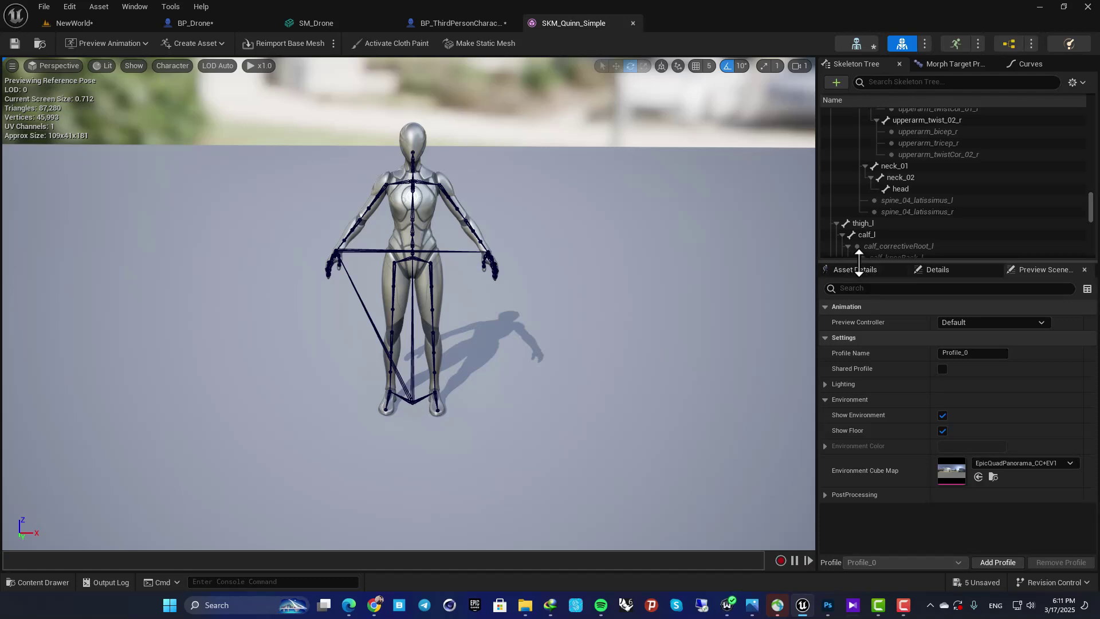
# Step: Enlarge the skeleton tree area and look through the mannequin's bone hierarchy
pyautogui.moveTo(859, 263); pyautogui.dragTo(858, 462)
pyautogui.scroll(10, 909, 288)
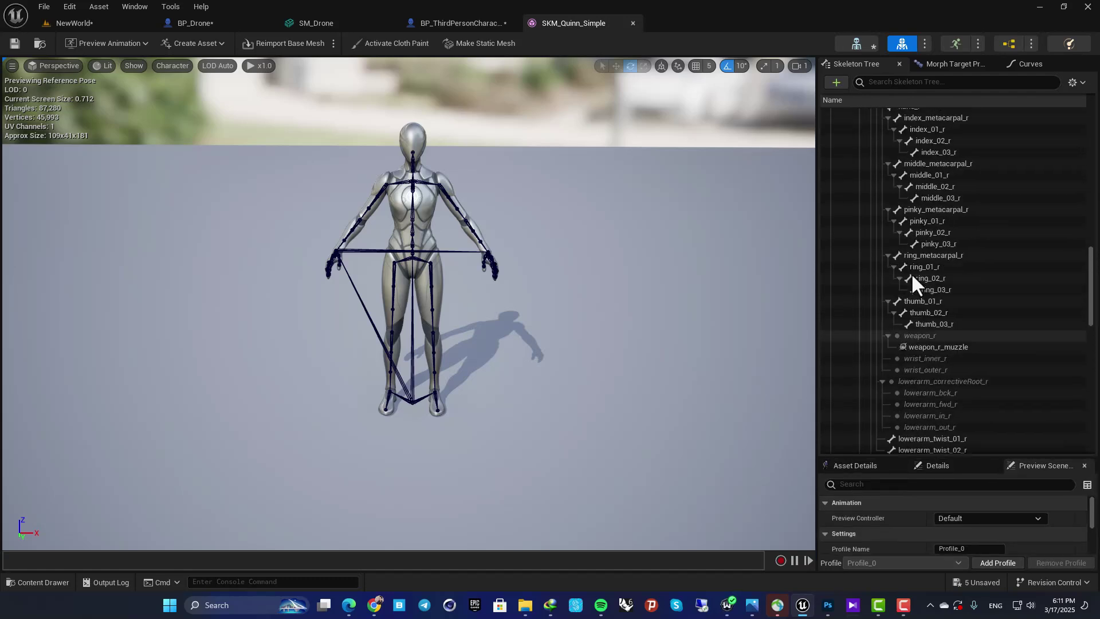
pyautogui.scroll(7, 912, 276)
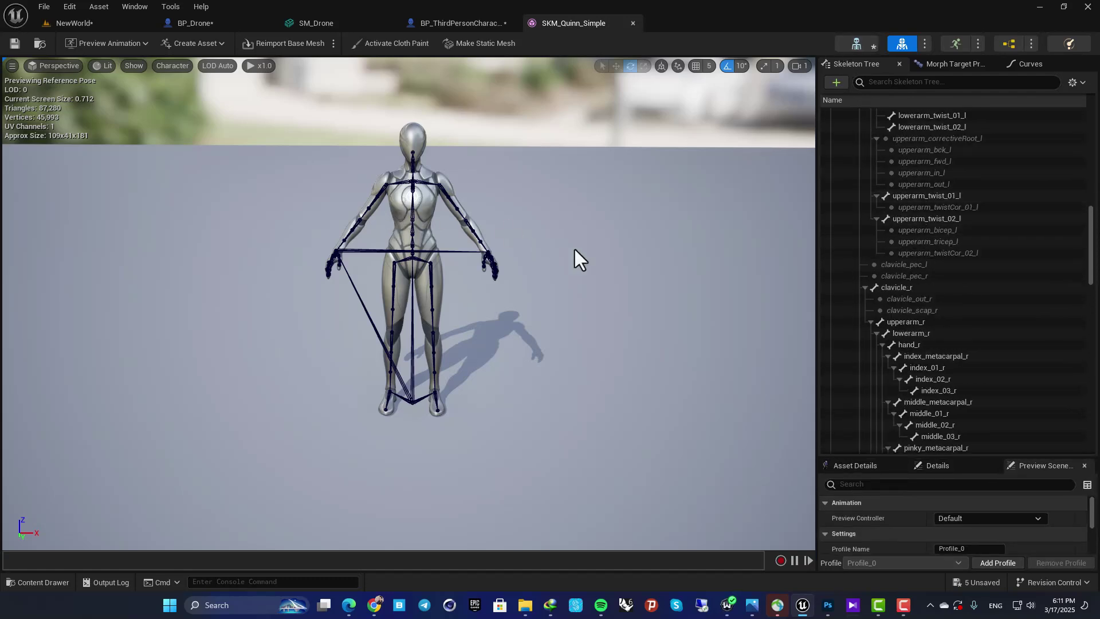
pyautogui.scroll(3, 919, 275)
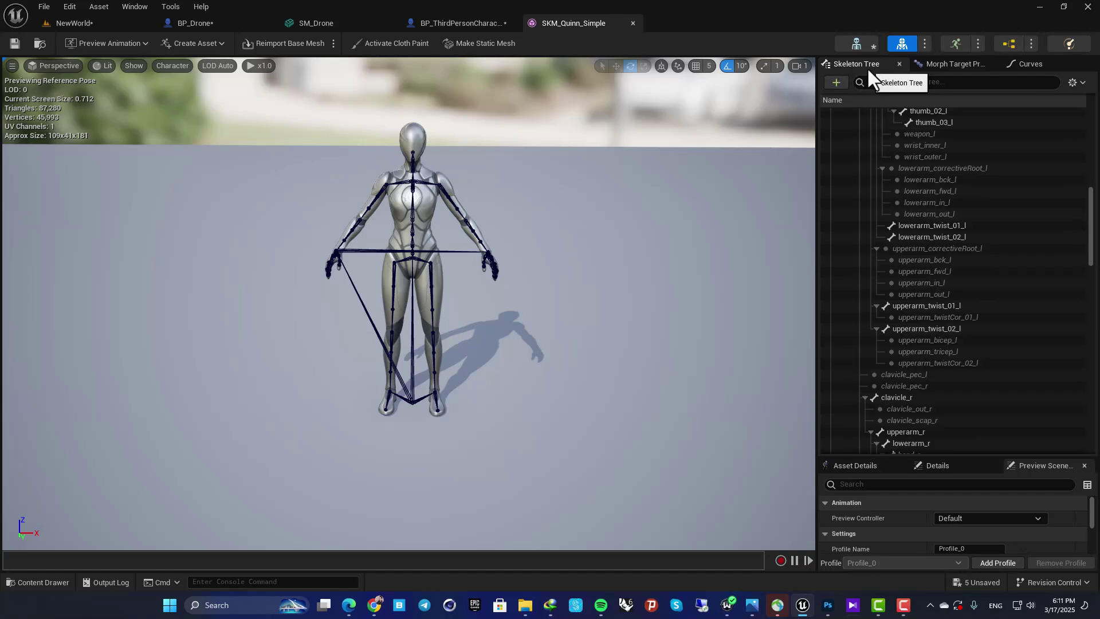
pyautogui.scroll(1, 905, 236)
pyautogui.moveTo(608, 281); pyautogui.dragTo(590, 255, button='right')
pyautogui.press('w')
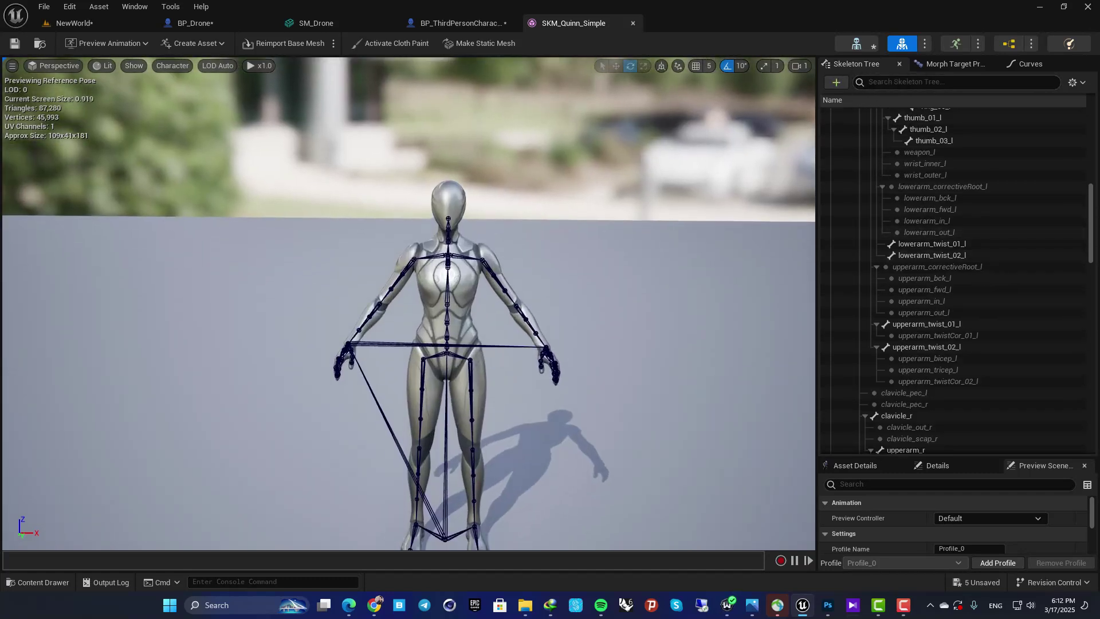
pyautogui.moveTo(459, 235); pyautogui.dragTo(451, 251, button='right')
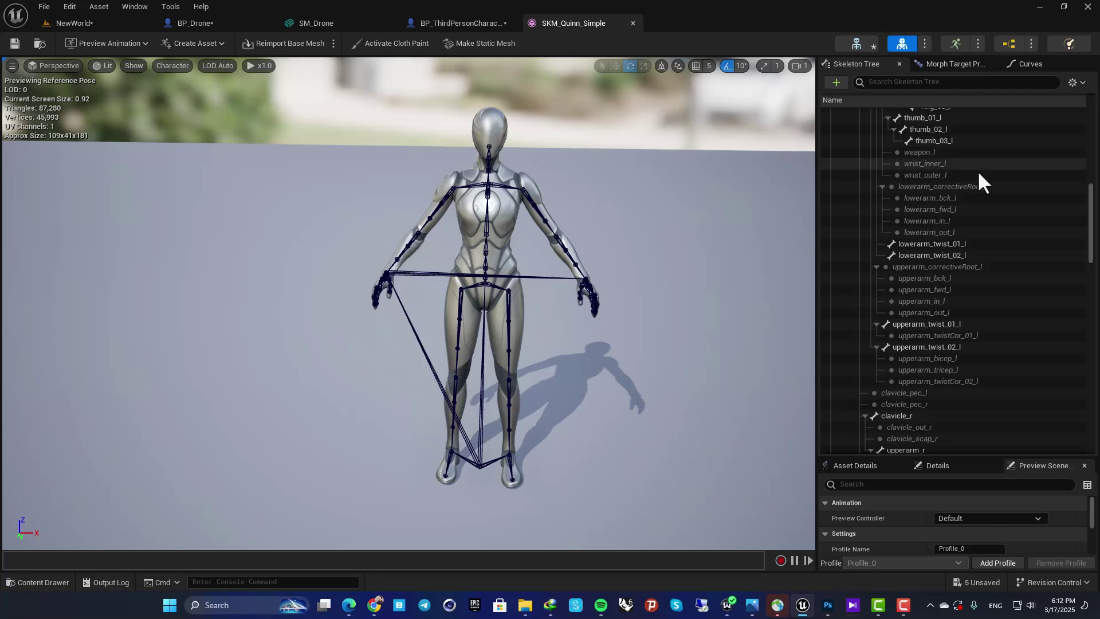
# Step: Select the mannequin's head bone and add a socket to it
pyautogui.click(490, 148)
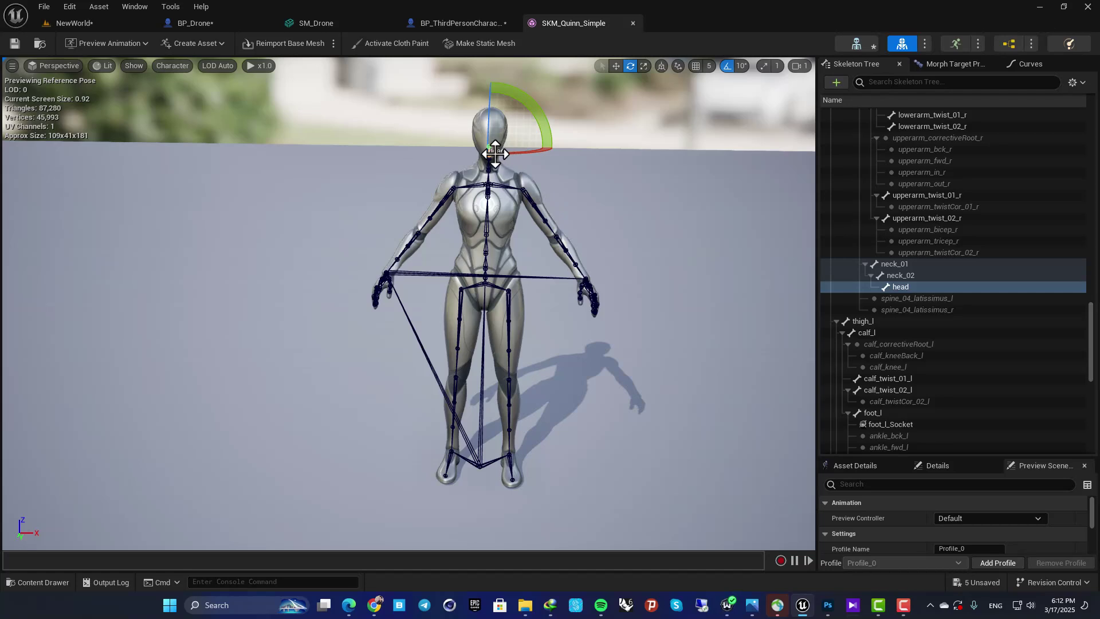
pyautogui.click(899, 287)
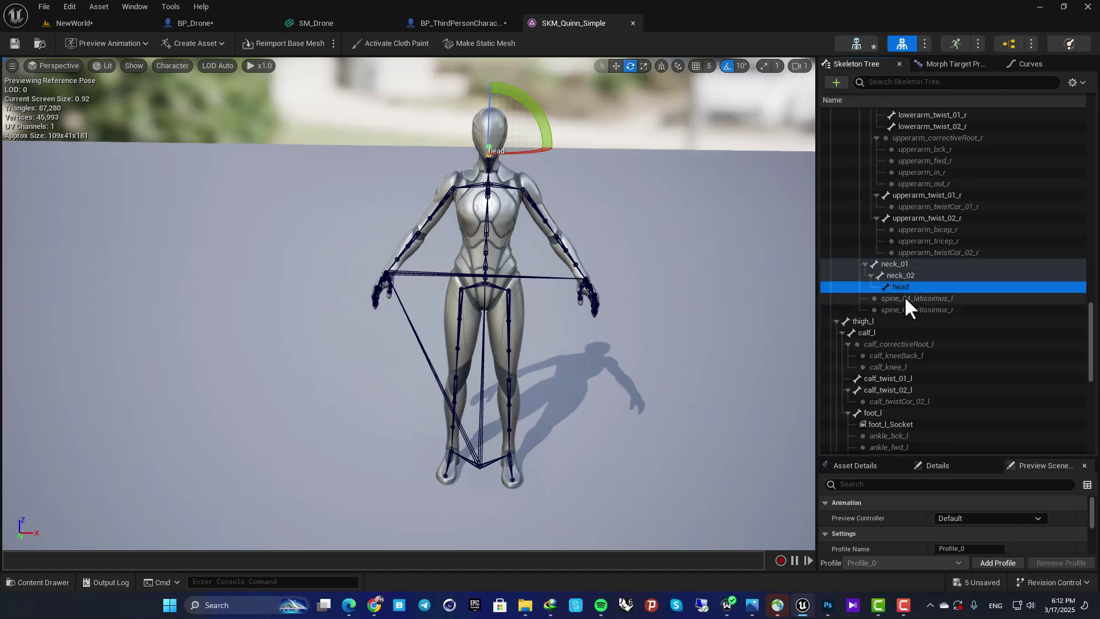
pyautogui.rightClick(903, 287)
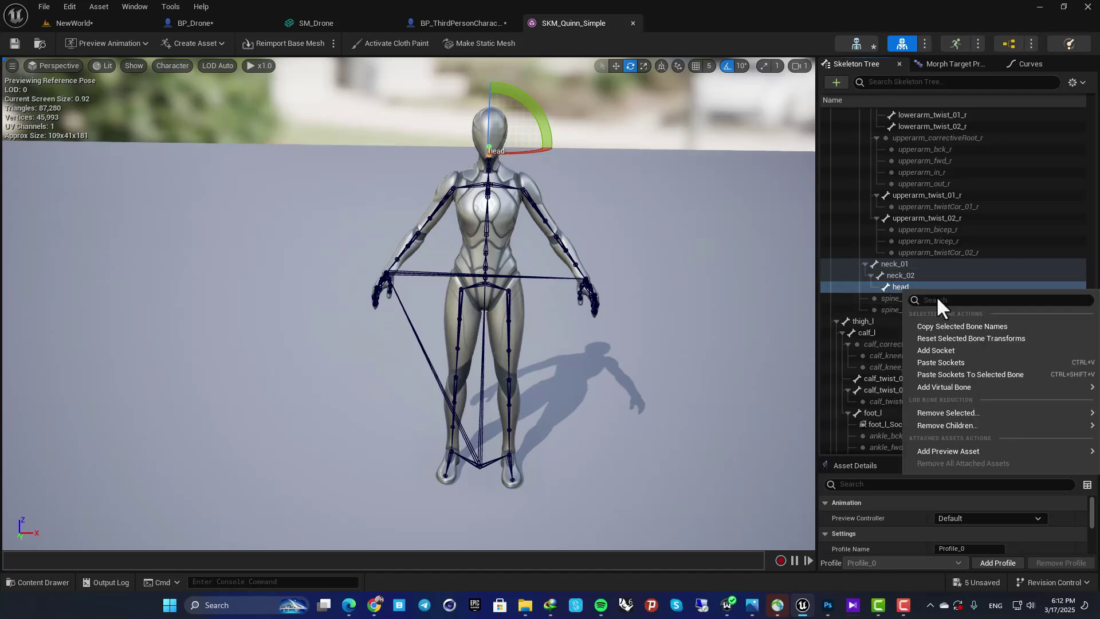
pyautogui.click(943, 353)
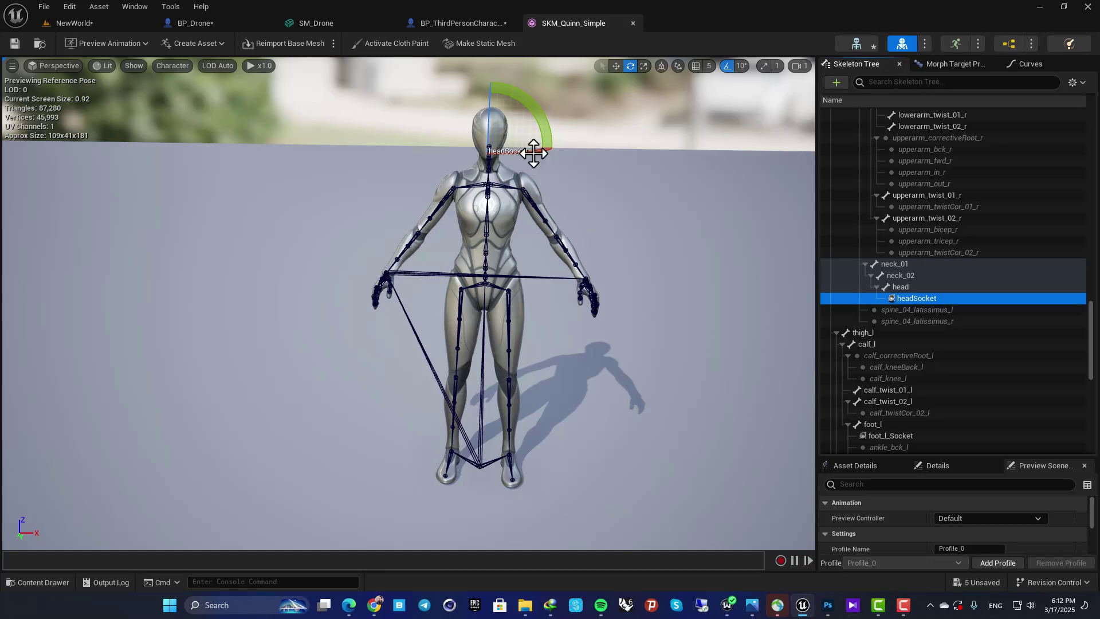
# Step: Move the head bone's new socket up along its vertical axis to the upper part of the head
pyautogui.moveTo(533, 153); pyautogui.dragTo(528, 160, button='right')
pyautogui.press('w')
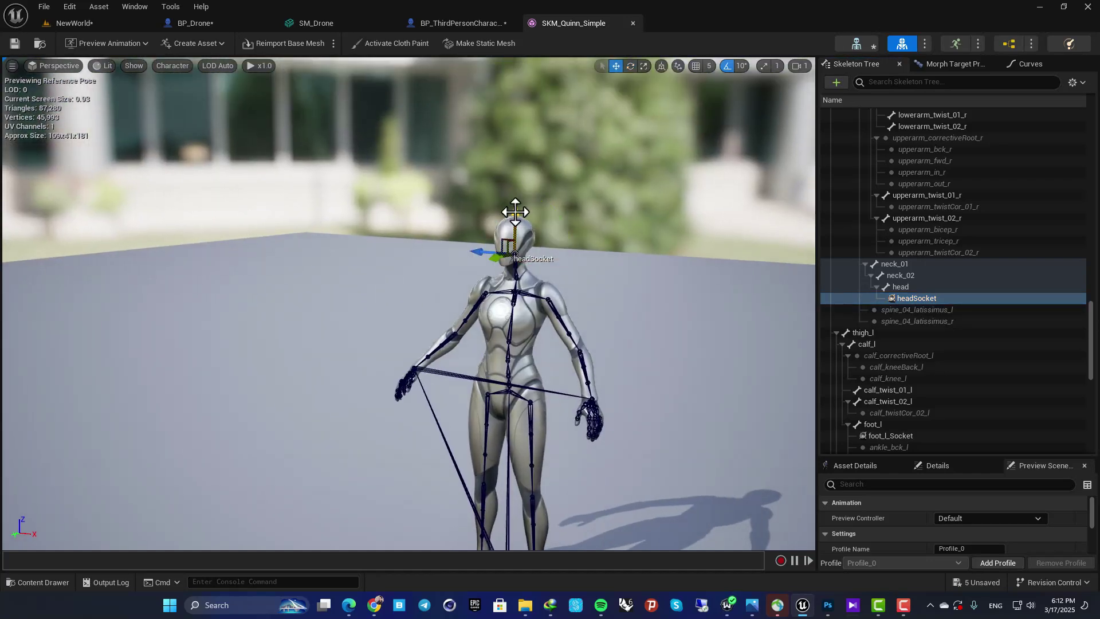
pyautogui.moveTo(514, 212); pyautogui.dragTo(515, 187)
pyautogui.moveTo(515, 186); pyautogui.dragTo(513, 189, button='right')
pyautogui.moveTo(538, 269); pyautogui.dragTo(499, 270, button='right')
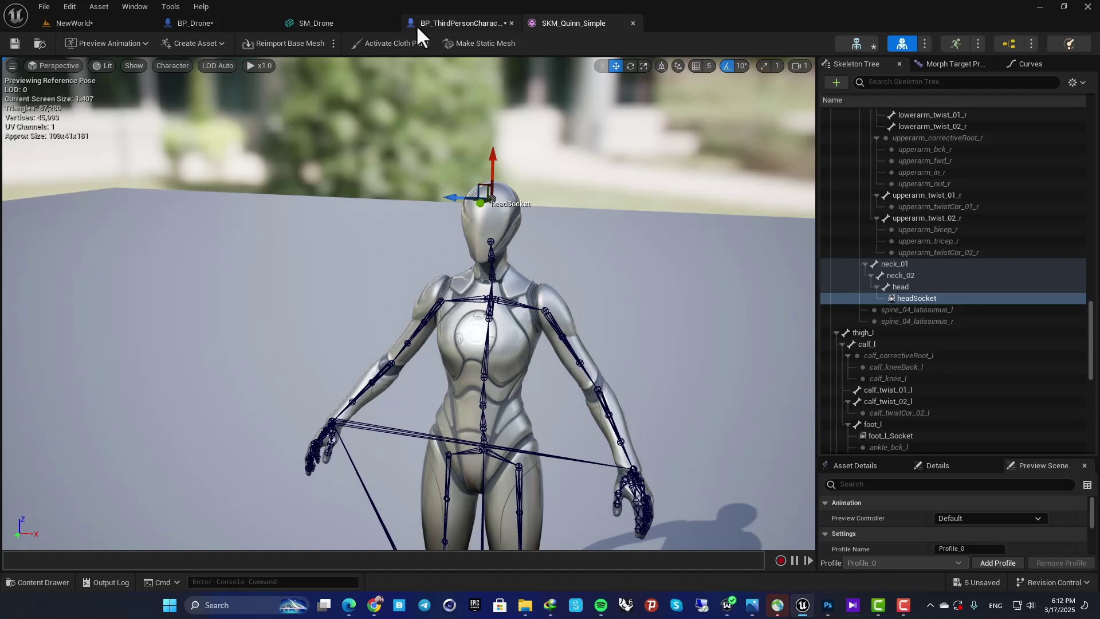
pyautogui.click(435, 23)
pyautogui.click(568, 24)
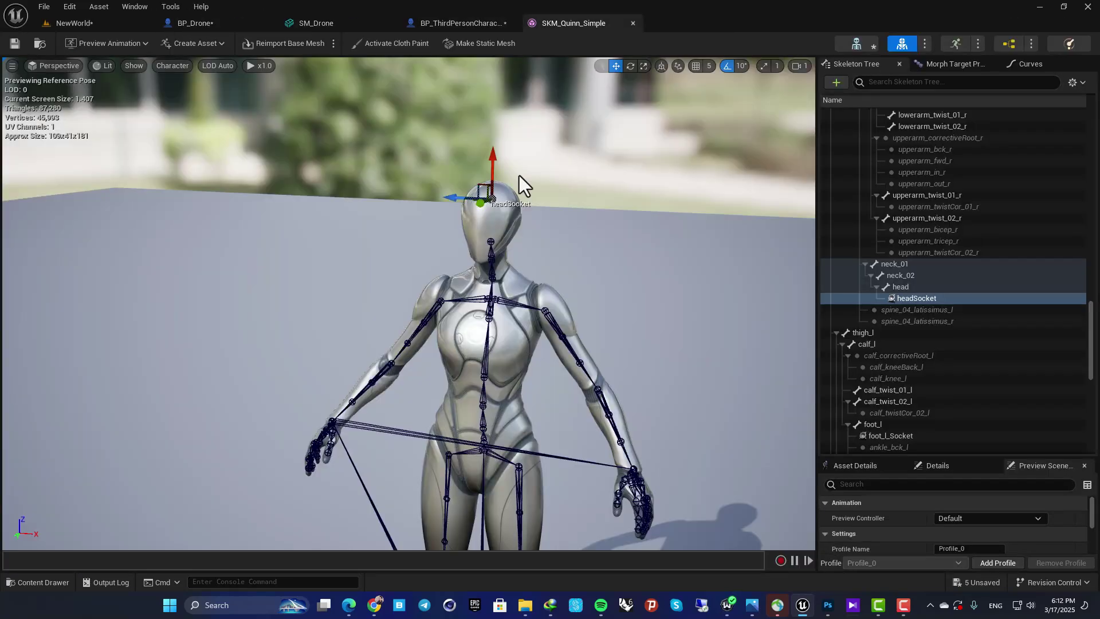
# Step: Open the Fab marketplace, search for "hat" and limit the results to free products
pyautogui.click(106, 22)
pyautogui.click(81, 364)
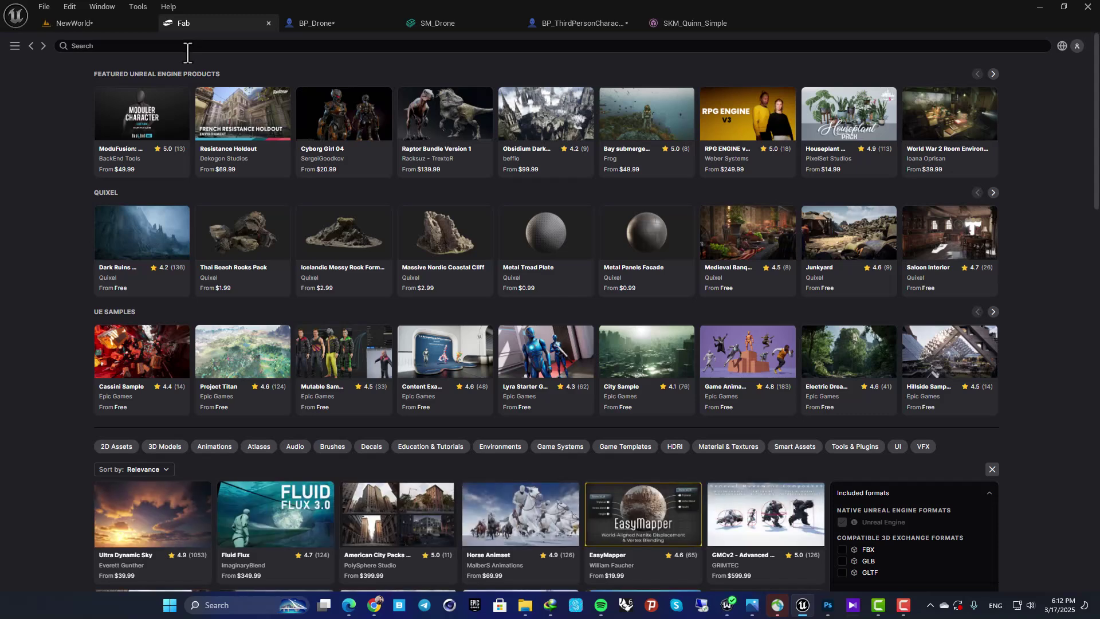
pyautogui.click(157, 49)
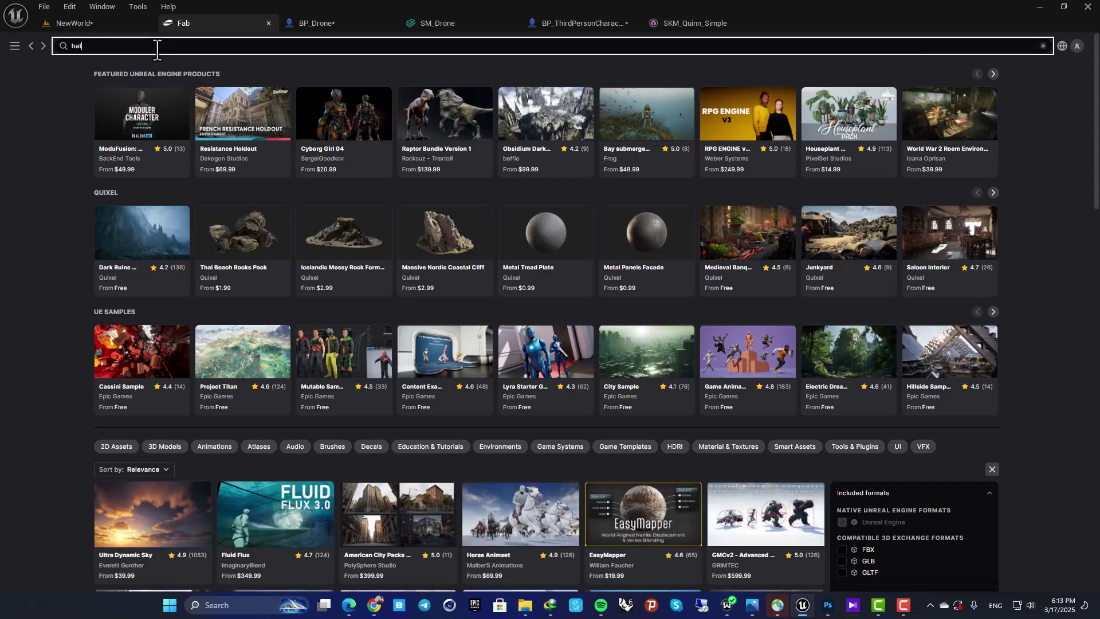
pyautogui.press('Return')
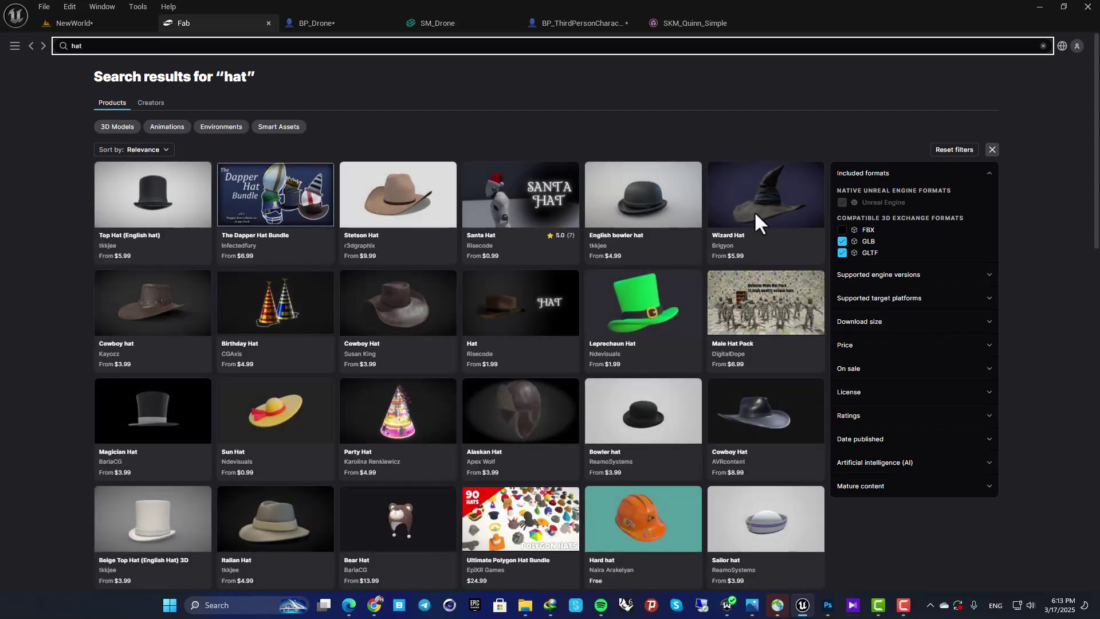
pyautogui.click(858, 348)
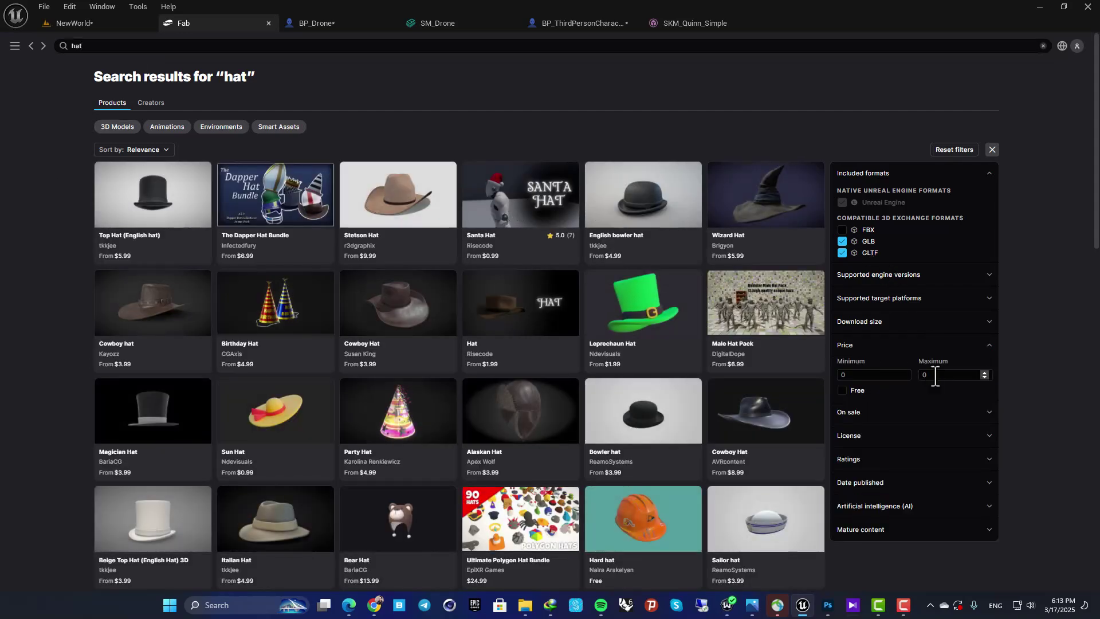
pyautogui.click(847, 391)
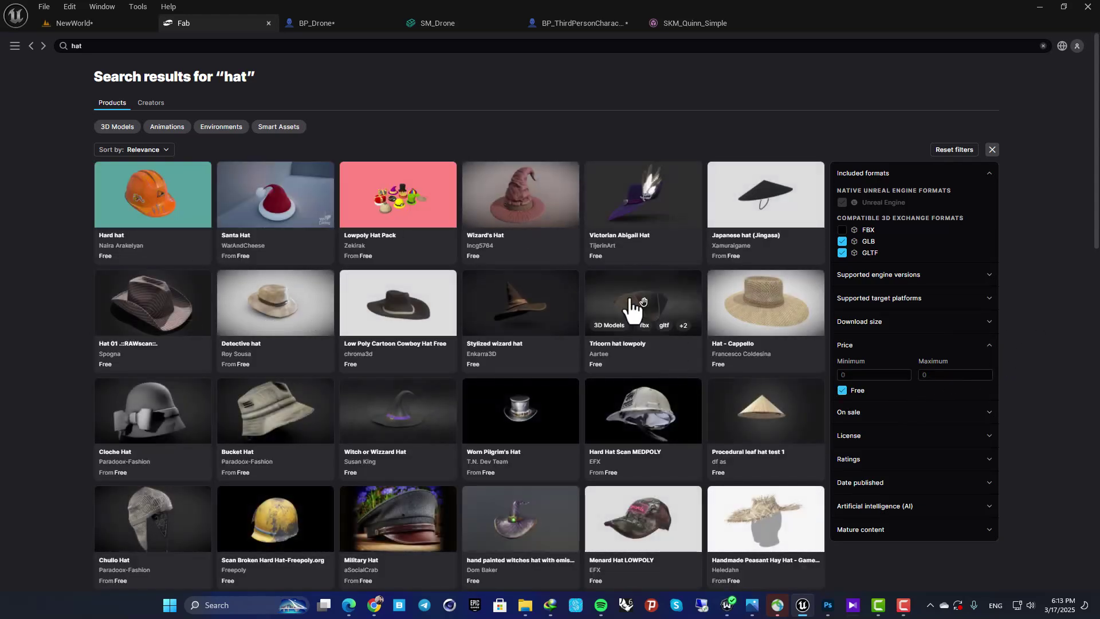
# Step: Open the Stylized wizard hat product and add it to the project
pyautogui.click(545, 300)
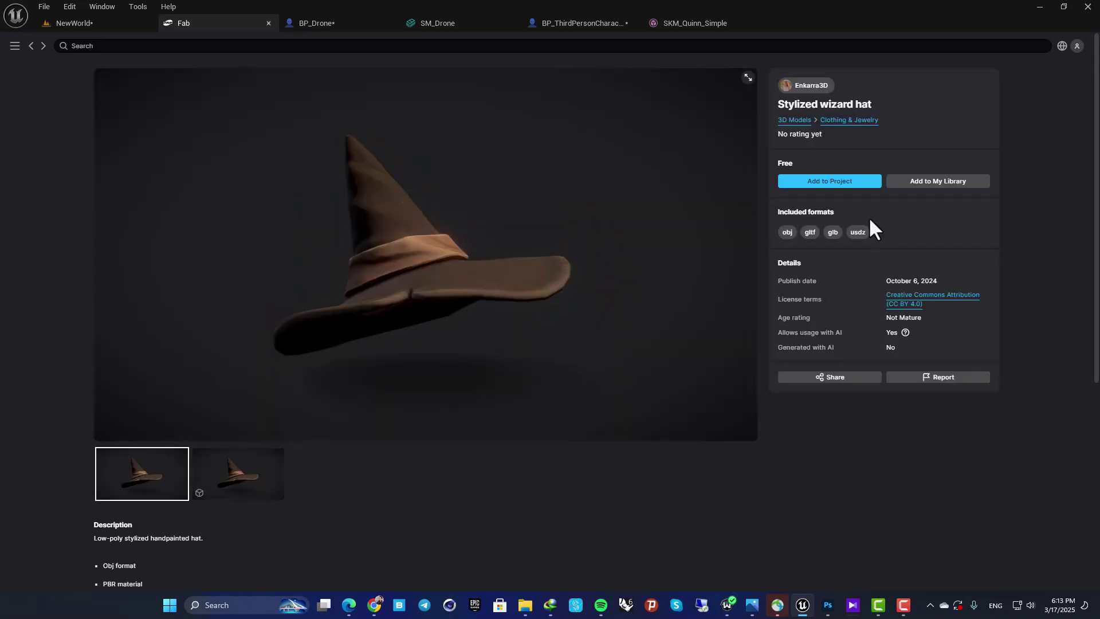
pyautogui.click(831, 183)
pyautogui.click(337, 540)
pyautogui.click(751, 561)
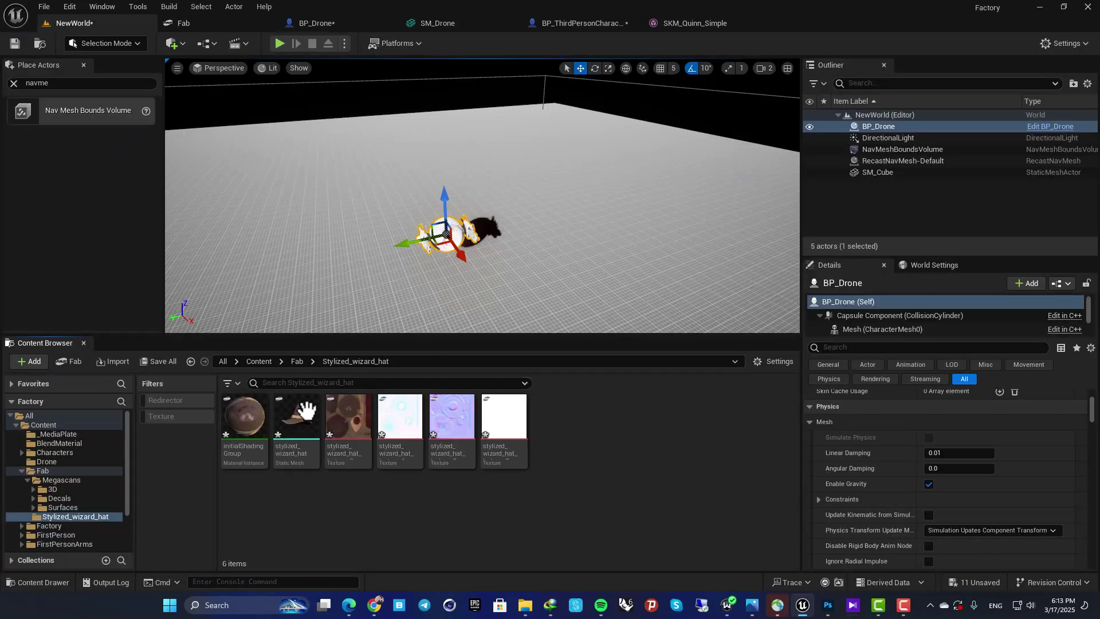
# Step: Place the stylized_wizard_hat static mesh in the NewWorld level near the drone
pyautogui.moveTo(306, 410); pyautogui.dragTo(329, 267)
pyautogui.moveTo(329, 267); pyautogui.dragTo(483, 289, button='right')
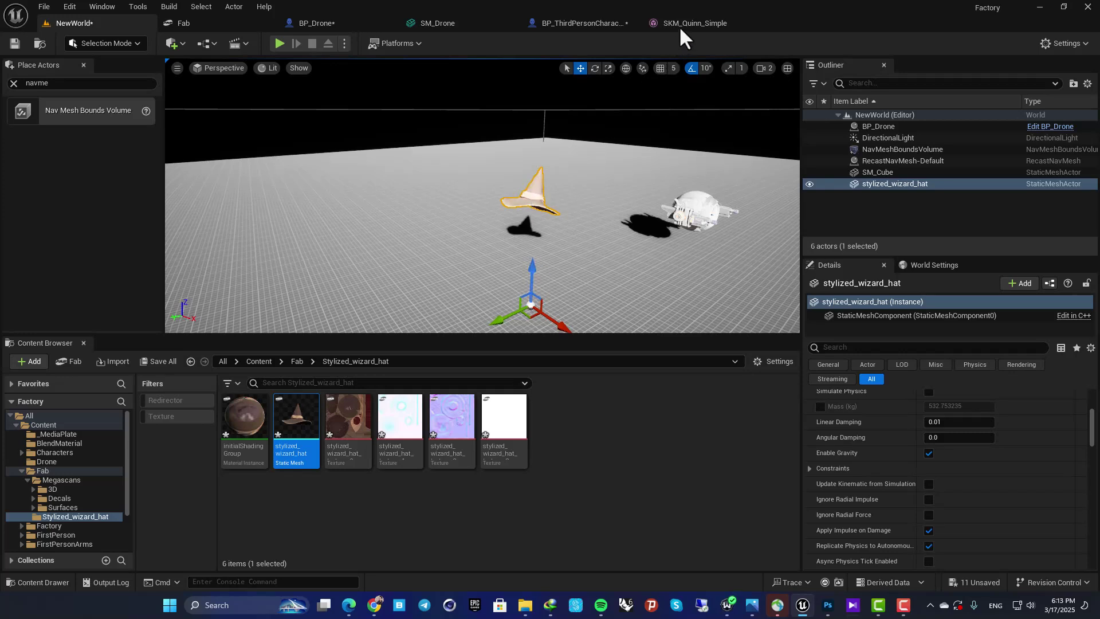
pyautogui.moveTo(538, 249); pyautogui.dragTo(562, 225, button='right')
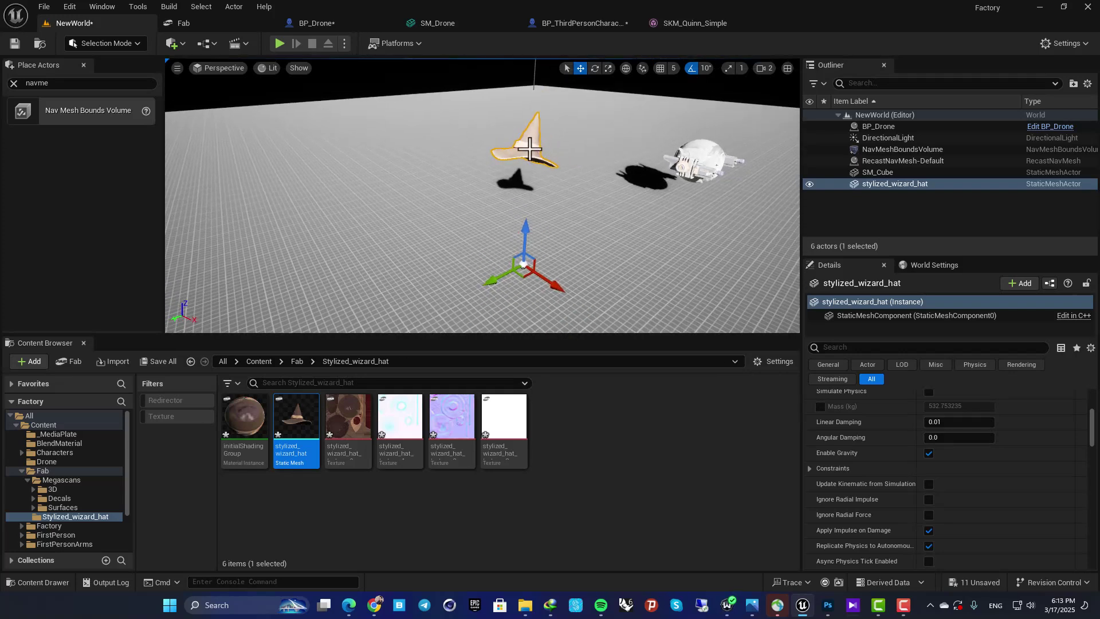
# Step: Attach the stylized_wizard_hat mesh as a preview asset to headSocket in the SKM_Quinn_Simple skeletal mesh
pyautogui.click(675, 21)
pyautogui.scroll(-3, 521, 292)
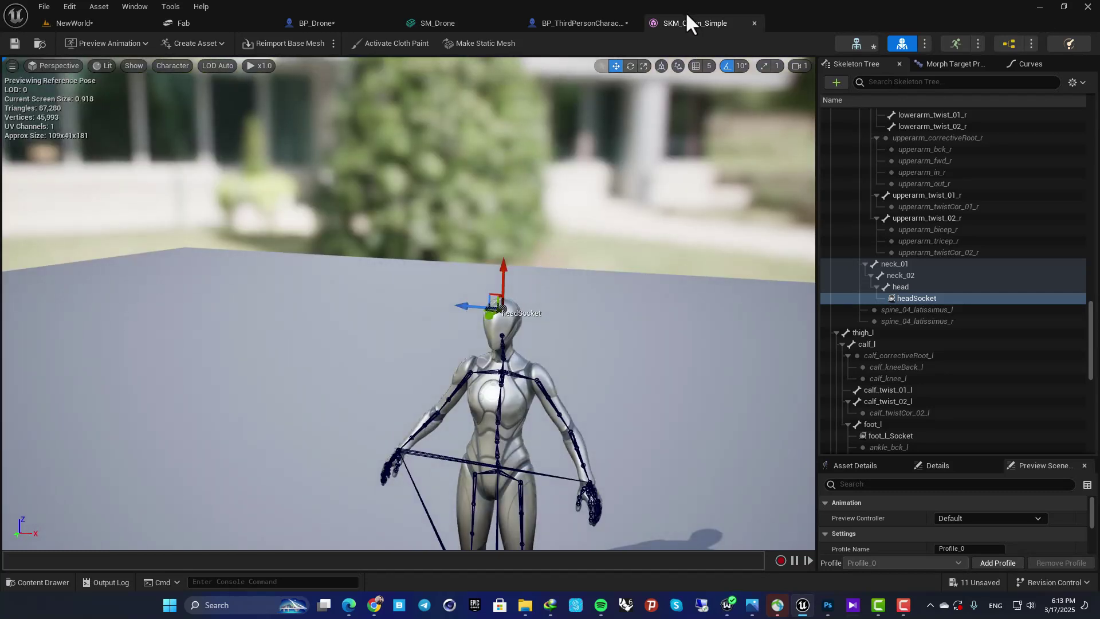
pyautogui.rightClick(912, 296)
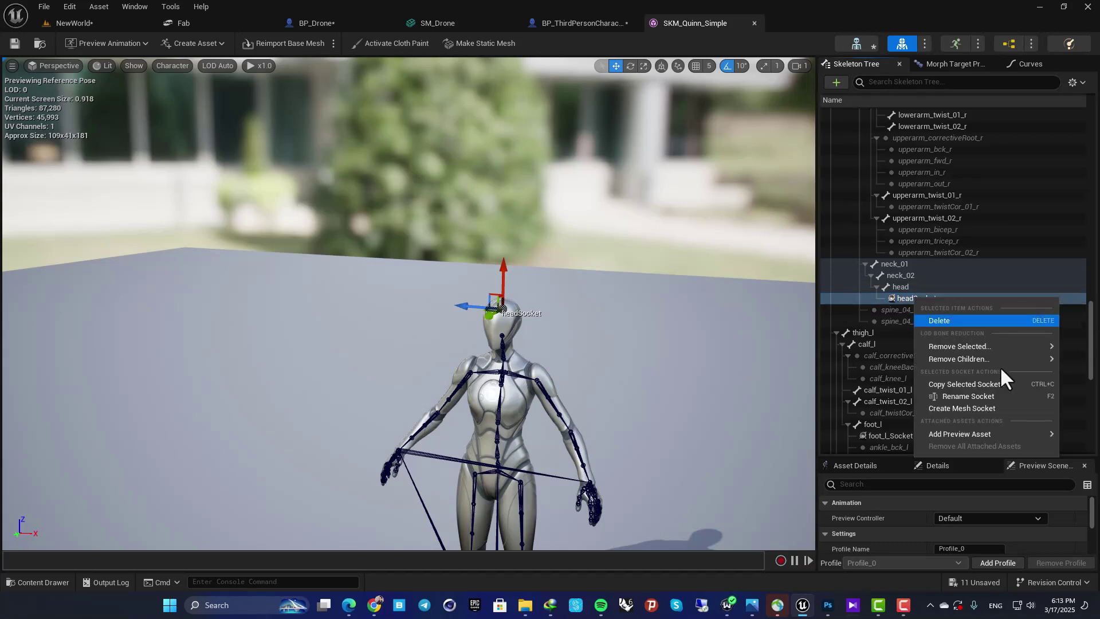
pyautogui.moveTo(964, 434)
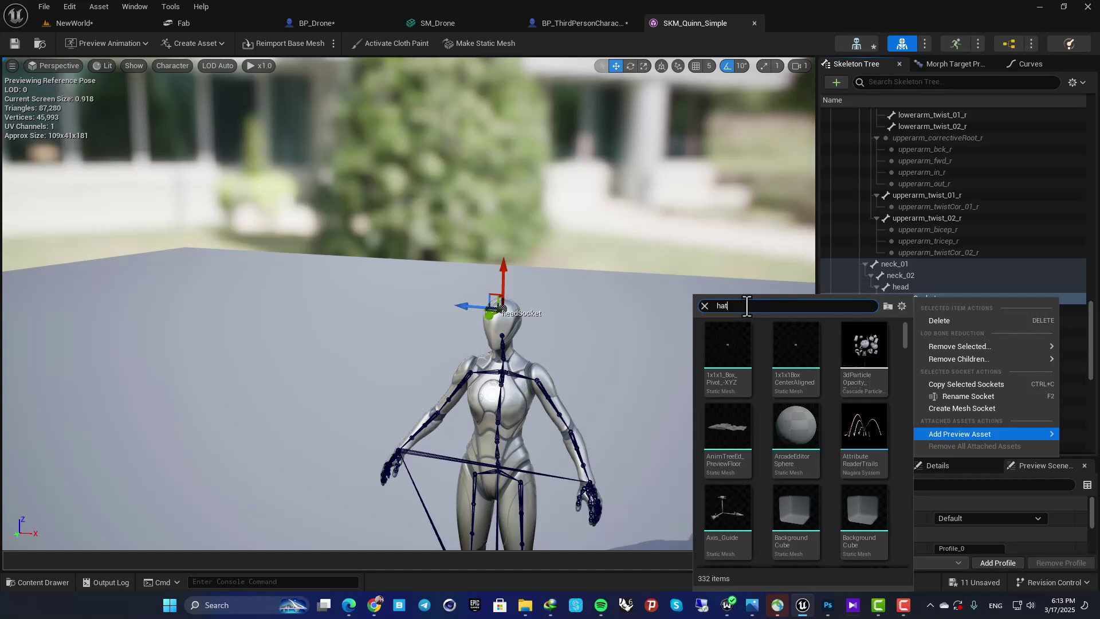
pyautogui.click(777, 356)
# Step: Examine where the wizard hat preview sits relative to the mannequin's head socket
pyautogui.press('s')
pyautogui.moveTo(589, 363); pyautogui.dragTo(722, 362, button='right')
pyautogui.press('w')
pyautogui.press('s')
pyautogui.press('w')
pyautogui.moveTo(474, 403); pyautogui.dragTo(504, 409, button='right')
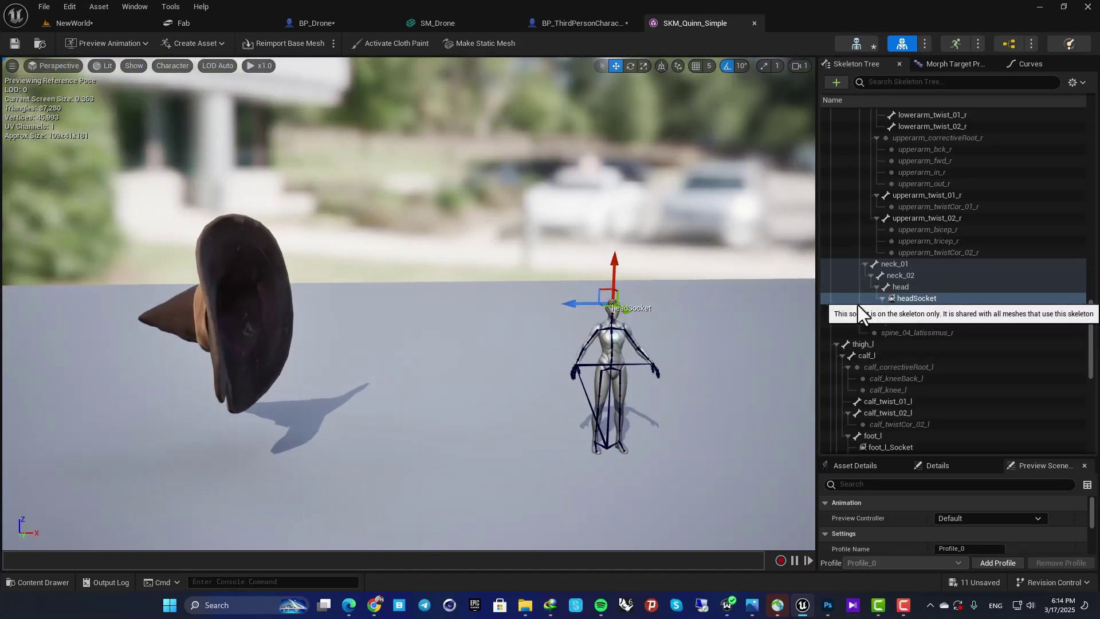
pyautogui.moveTo(609, 310); pyautogui.dragTo(530, 286, button='right')
pyautogui.press('d')
# Step: Try adjusting the head socket's rotation, position and scale to bring the wizard hat preview onto the head
pyautogui.press('e')
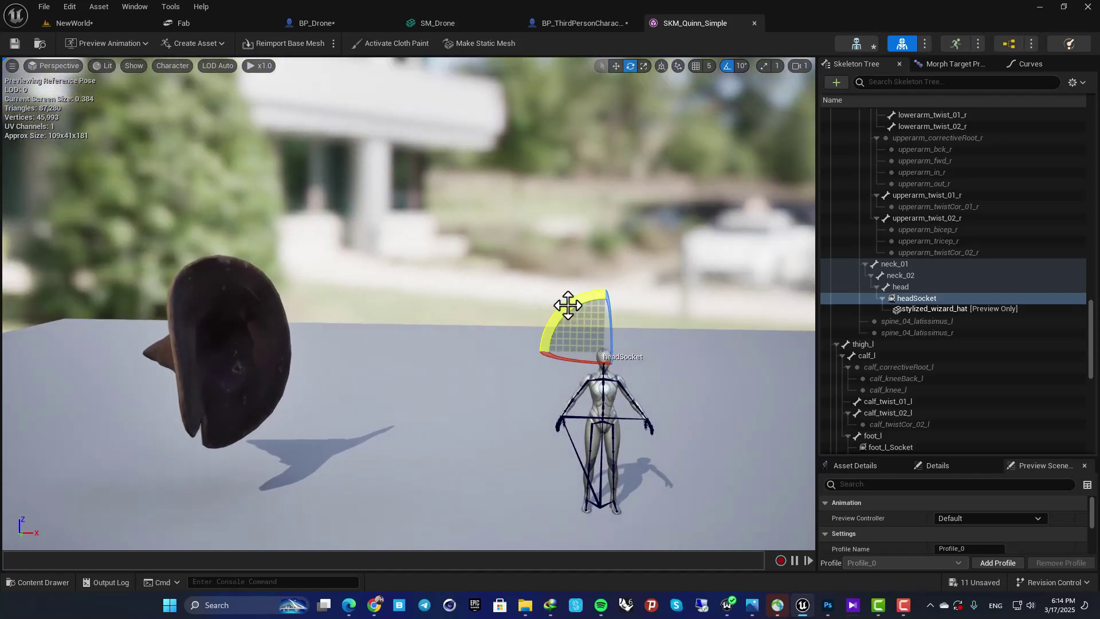
pyautogui.moveTo(568, 305)
pyautogui.mouseDown()
pyautogui.moveTo(630, 301)
pyautogui.moveTo(571, 304)
pyautogui.mouseUp()
pyautogui.press('w')
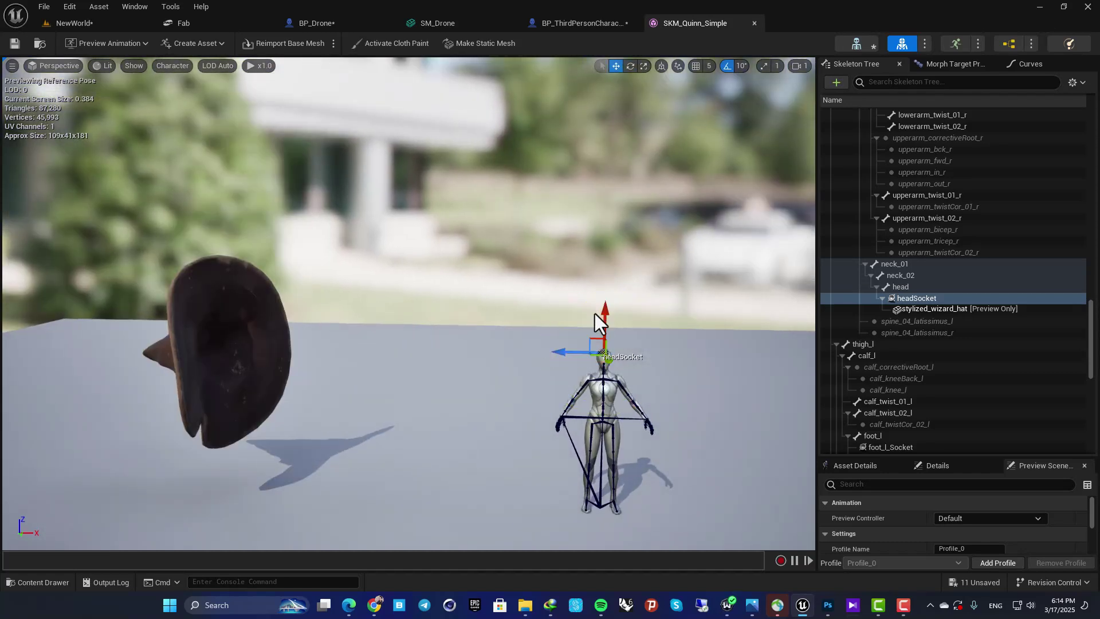
pyautogui.moveTo(569, 349); pyautogui.dragTo(572, 350)
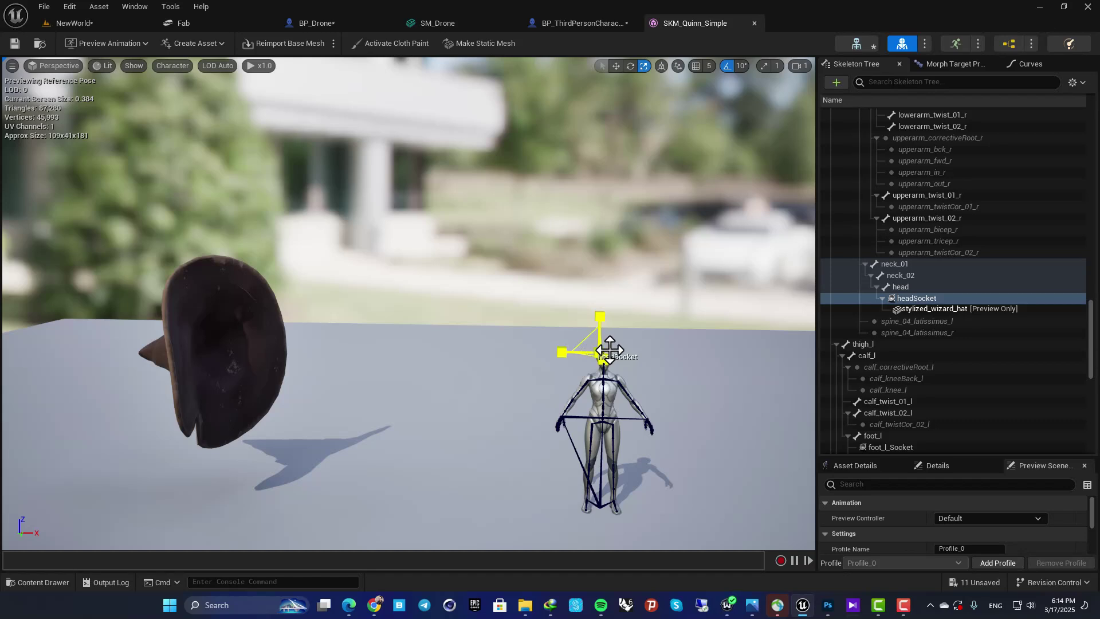
pyautogui.press('d')
pyautogui.moveTo(610, 350); pyautogui.dragTo(540, 362, button='right')
pyautogui.moveTo(646, 342)
pyautogui.mouseDown()
pyautogui.moveTo(658, 338)
pyautogui.moveTo(613, 347)
pyautogui.moveTo(639, 343)
pyautogui.mouseUp()
pyautogui.press('s')
pyautogui.moveTo(639, 342); pyautogui.dragTo(745, 329, button='right')
pyautogui.press('a')
# Step: Return to the NewWorld level with the wizard hat in view and switch the editor to Modeling mode
pyautogui.click(118, 24)
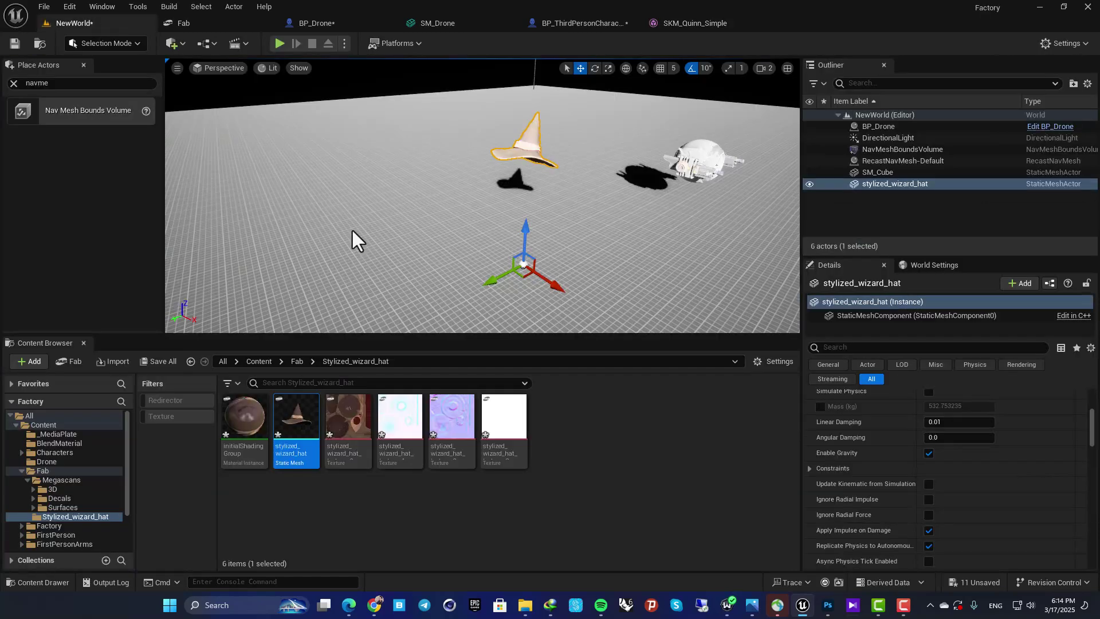
pyautogui.moveTo(352, 230); pyautogui.dragTo(361, 281, button='right')
pyautogui.press('w')
pyautogui.press('s')
pyautogui.press('s')
pyautogui.press('w')
pyautogui.moveTo(533, 312); pyautogui.dragTo(530, 326, button='right')
pyautogui.moveTo(280, 113); pyautogui.dragTo(280, 114, button='right')
pyautogui.click(88, 43)
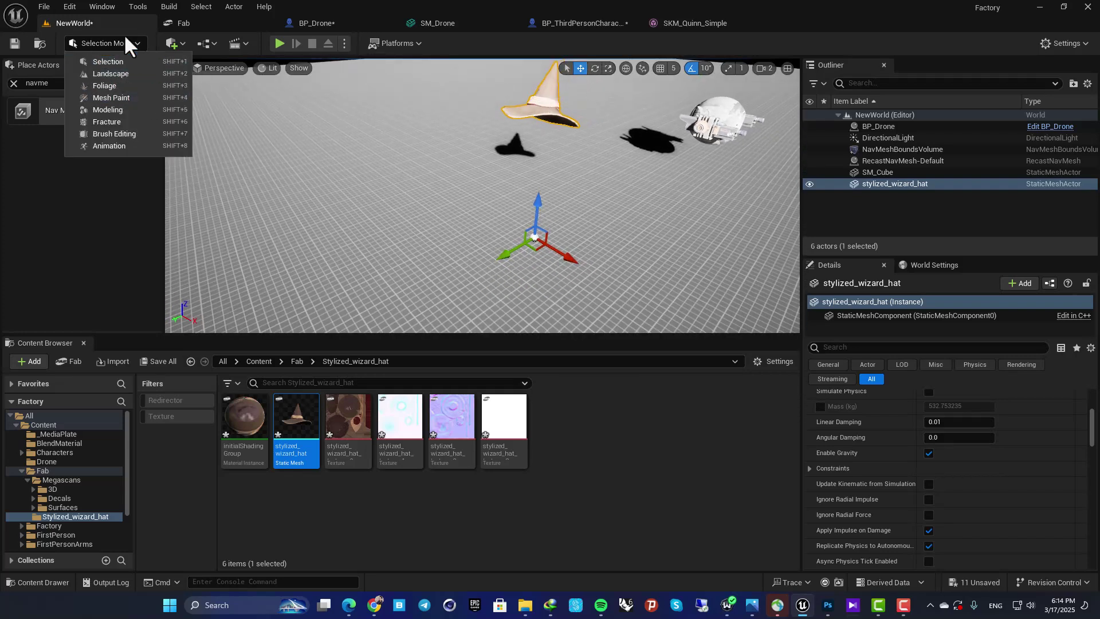
pyautogui.click(105, 110)
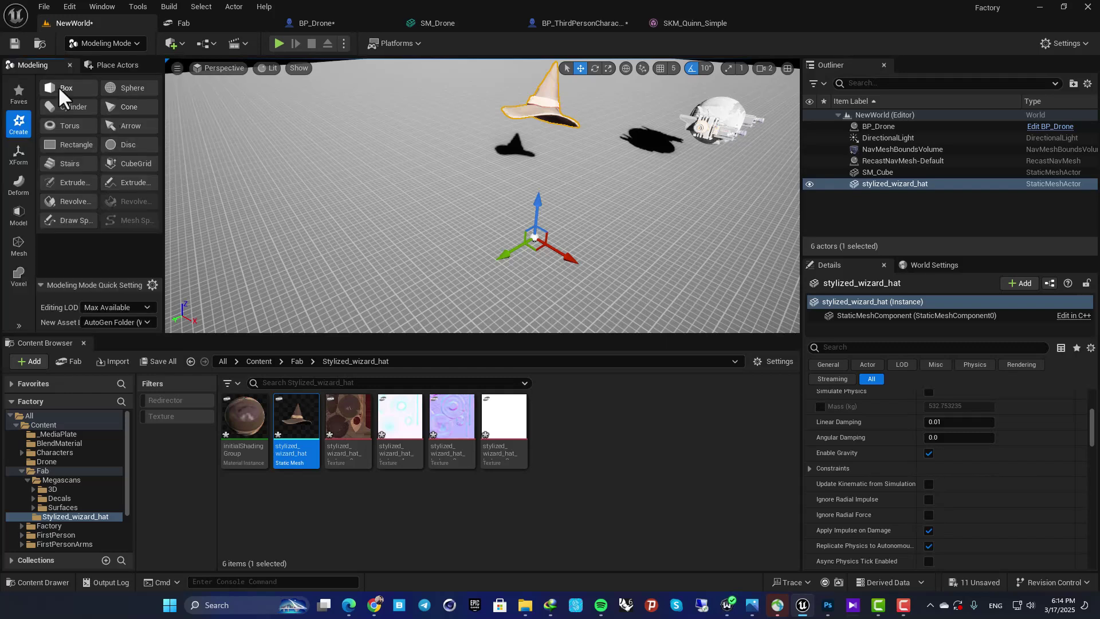
# Step: Use Edit Pivot to raise the wizard hat's pivot into the hat at a Z position of about 528, and accept the change
pyautogui.click(18, 155)
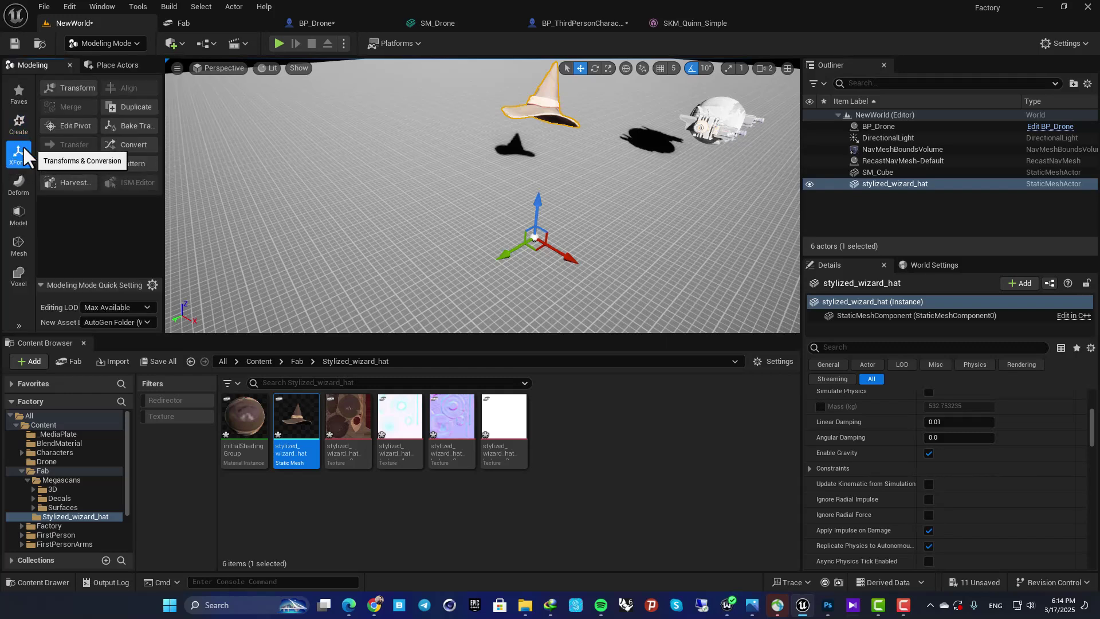
pyautogui.click(81, 126)
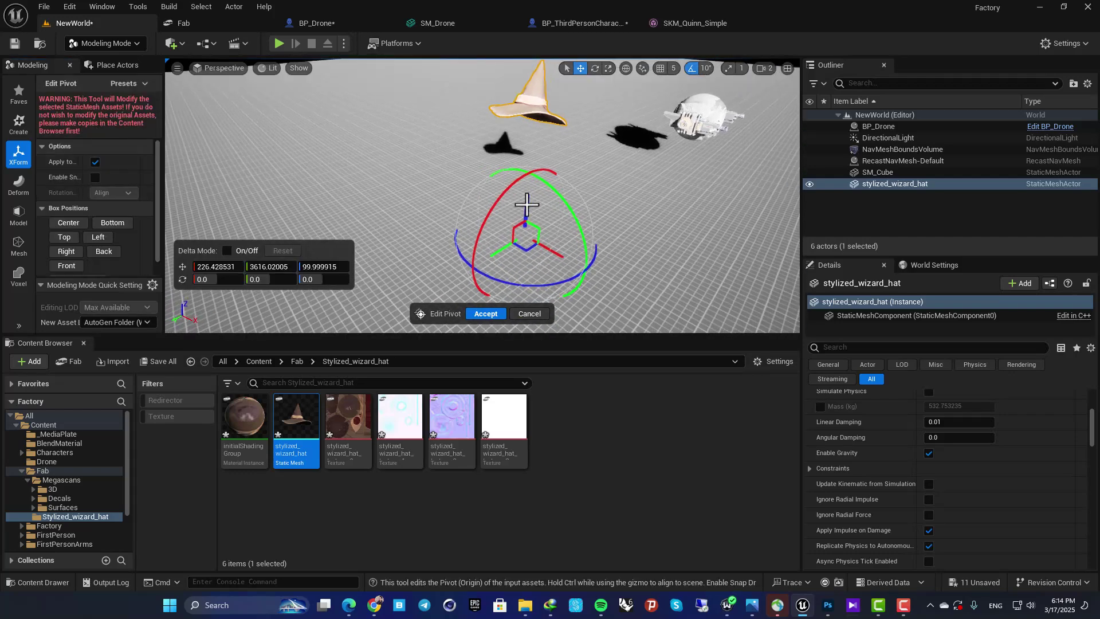
pyautogui.moveTo(534, 62); pyautogui.dragTo(534, 65)
pyautogui.moveTo(537, 127)
pyautogui.mouseDown(button='right')
pyautogui.moveTo(469, 92)
pyautogui.moveTo(550, 86)
pyautogui.moveTo(532, 106)
pyautogui.mouseUp(button='right')
pyautogui.moveTo(514, 296); pyautogui.dragTo(513, 299, button='right')
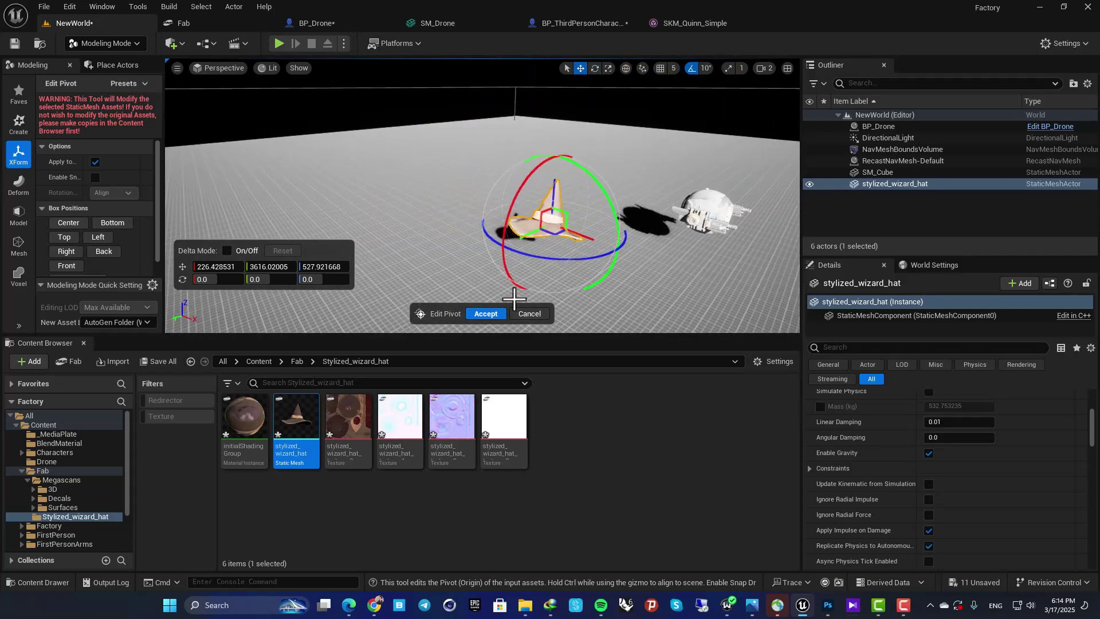
pyautogui.click(492, 314)
pyautogui.moveTo(589, 255); pyautogui.dragTo(630, 267, button='right')
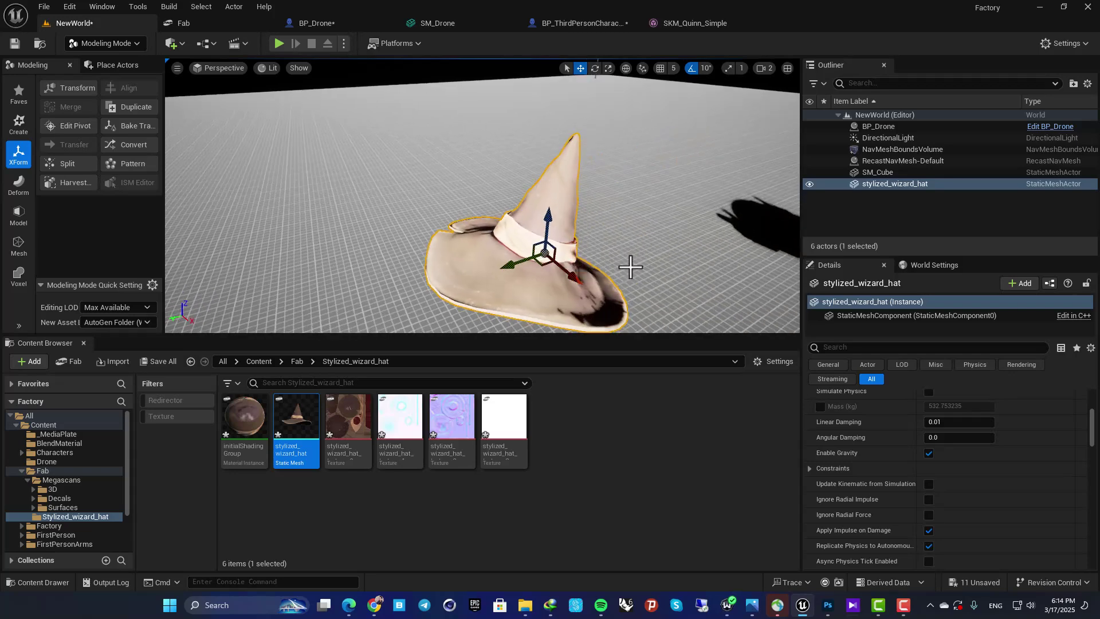
# Step: Rotate headSocket in SKM_Quinn_Simple so the wizard hat preview stands upright on the mannequin's head
pyautogui.click(674, 25)
pyautogui.moveTo(635, 189); pyautogui.dragTo(653, 210, button='right')
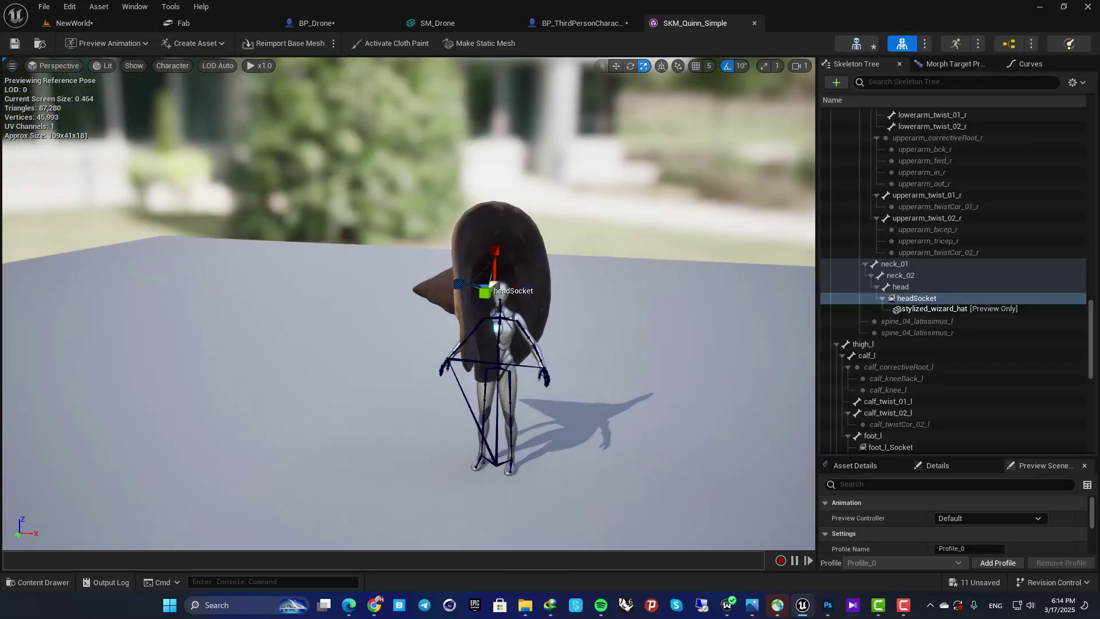
pyautogui.moveTo(594, 281); pyautogui.dragTo(645, 269, button='right')
pyautogui.scroll(4, 594, 280)
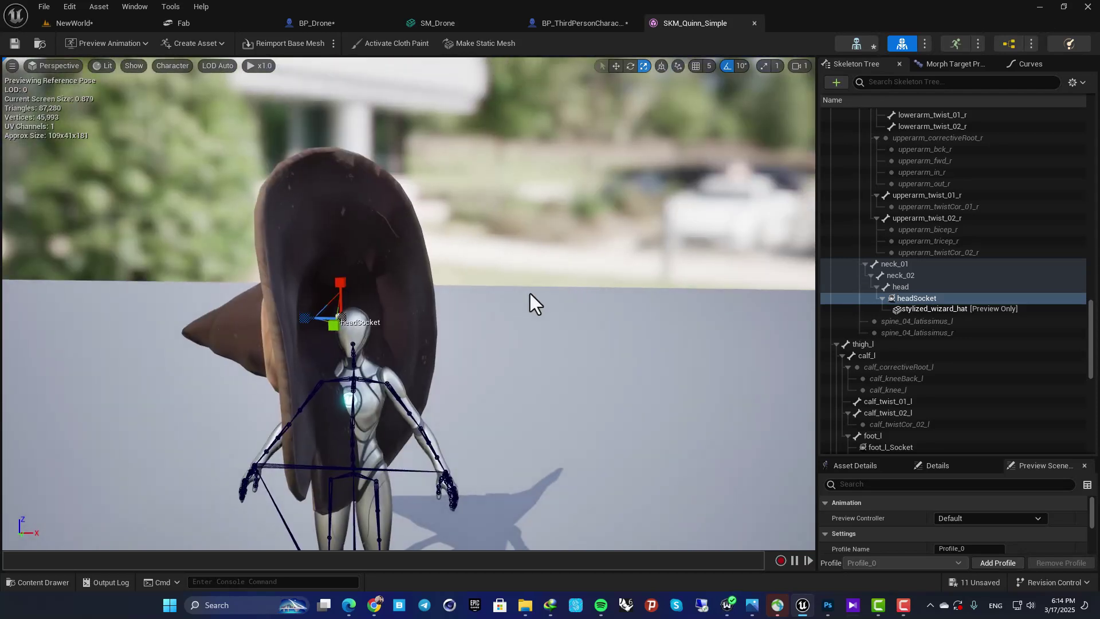
pyautogui.moveTo(532, 302); pyautogui.dragTo(525, 294, button='right')
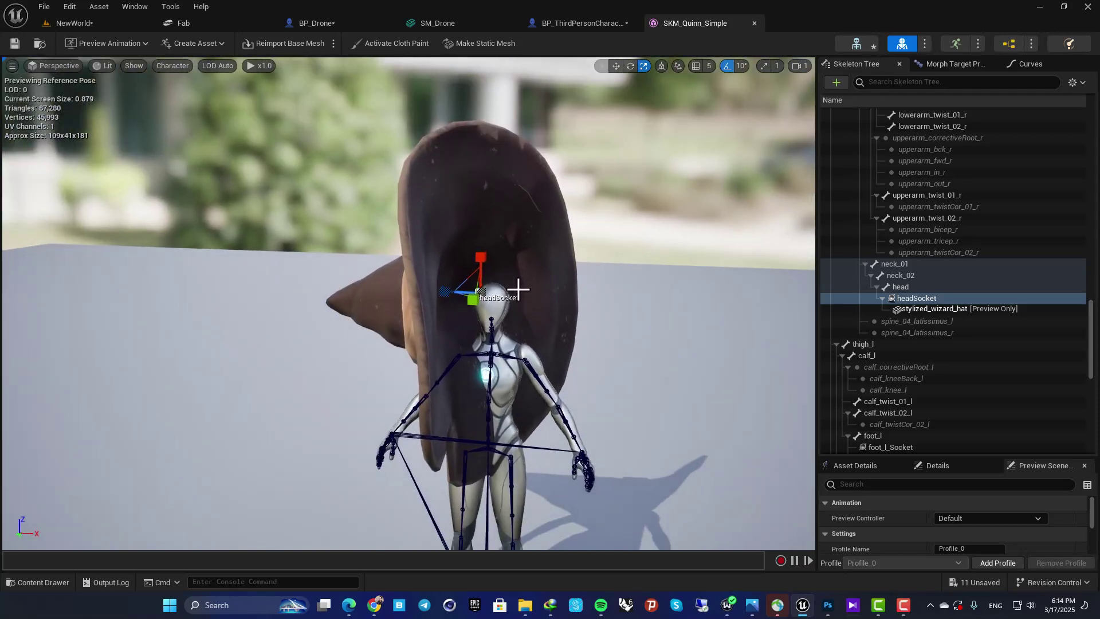
pyautogui.moveTo(512, 245); pyautogui.dragTo(549, 297)
pyautogui.moveTo(514, 247); pyautogui.dragTo(475, 250, button='right')
# Step: Scale headSocket down uniformly until the wizard hat preview fits the size of the mannequin's head
pyautogui.press('r')
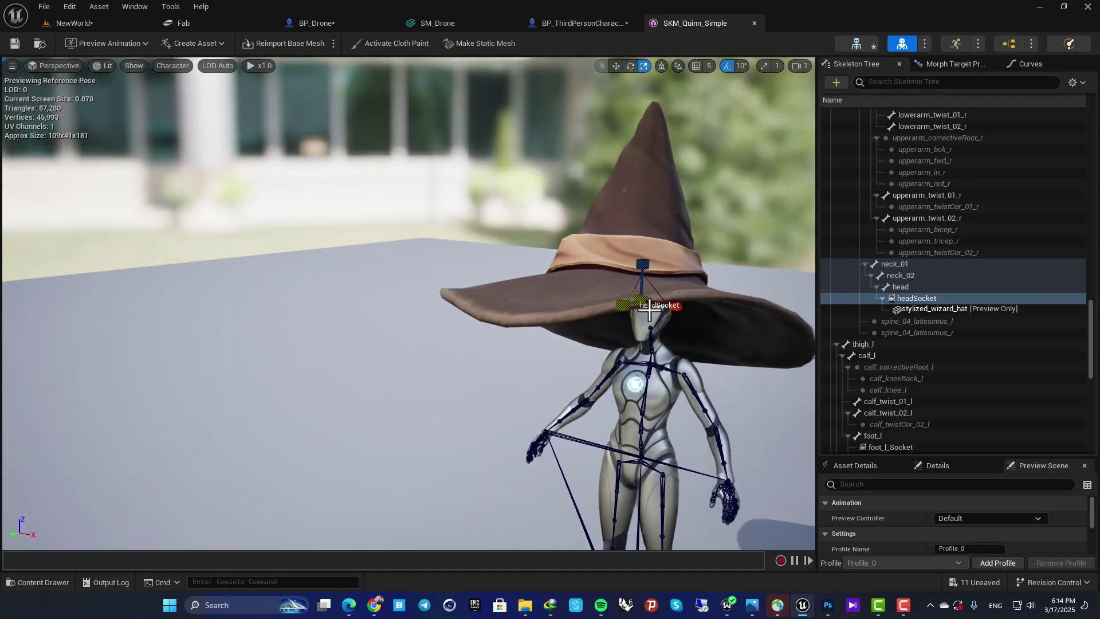
pyautogui.moveTo(645, 302); pyautogui.dragTo(635, 326)
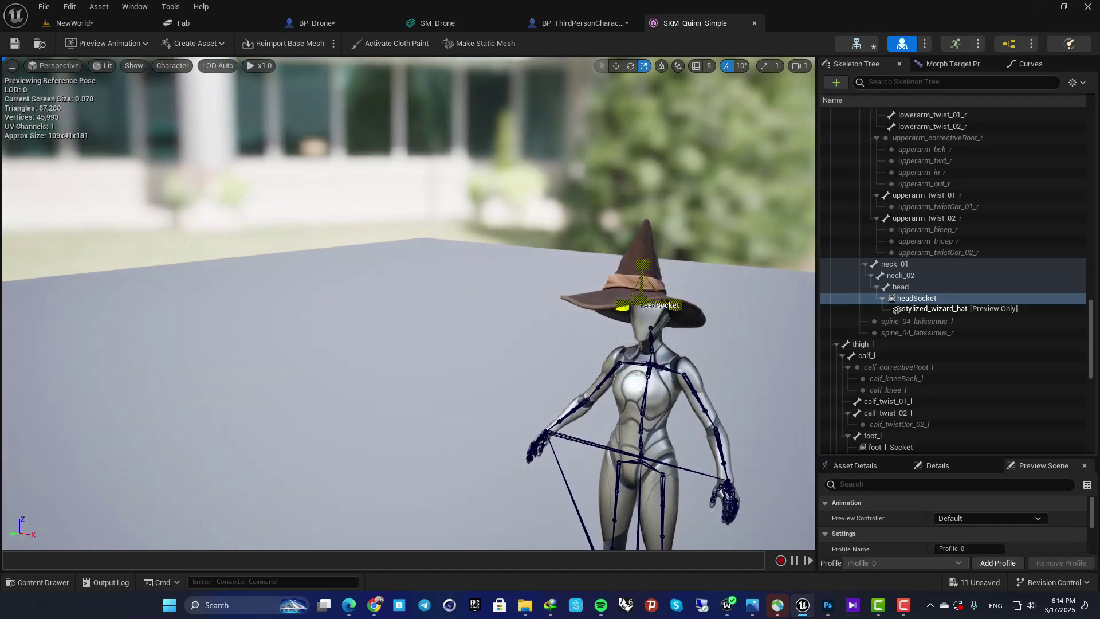
pyautogui.moveTo(612, 315); pyautogui.dragTo(659, 312, button='right')
pyautogui.press('w')
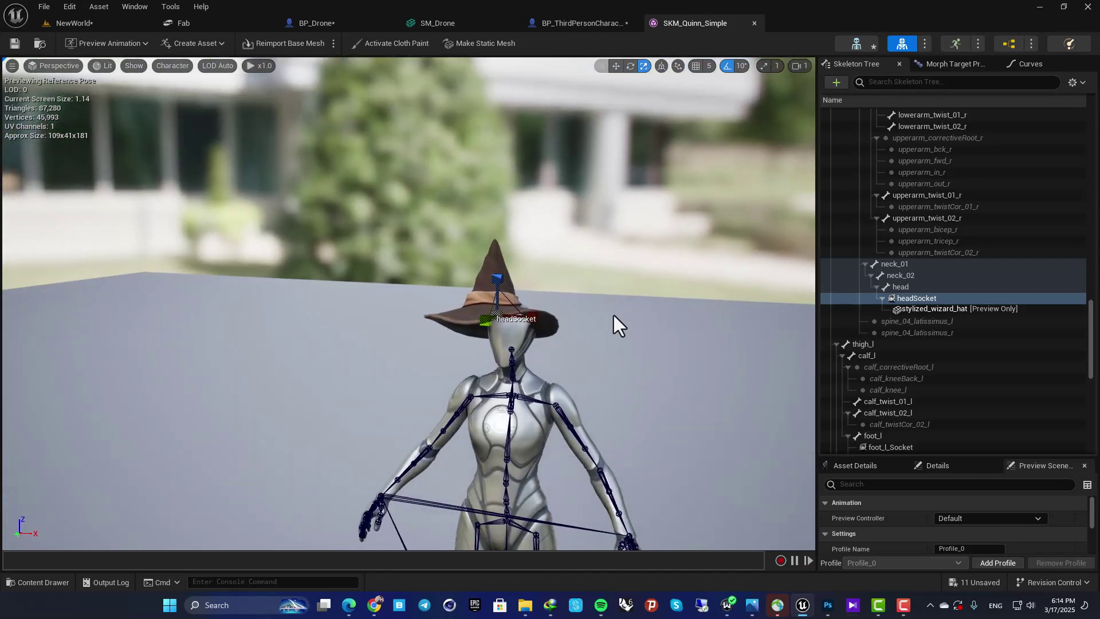
# Step: Shift headSocket slightly toward the back of the head so the wizard hat sits properly, and check the fit
pyautogui.moveTo(554, 317); pyautogui.dragTo(504, 326, button='right')
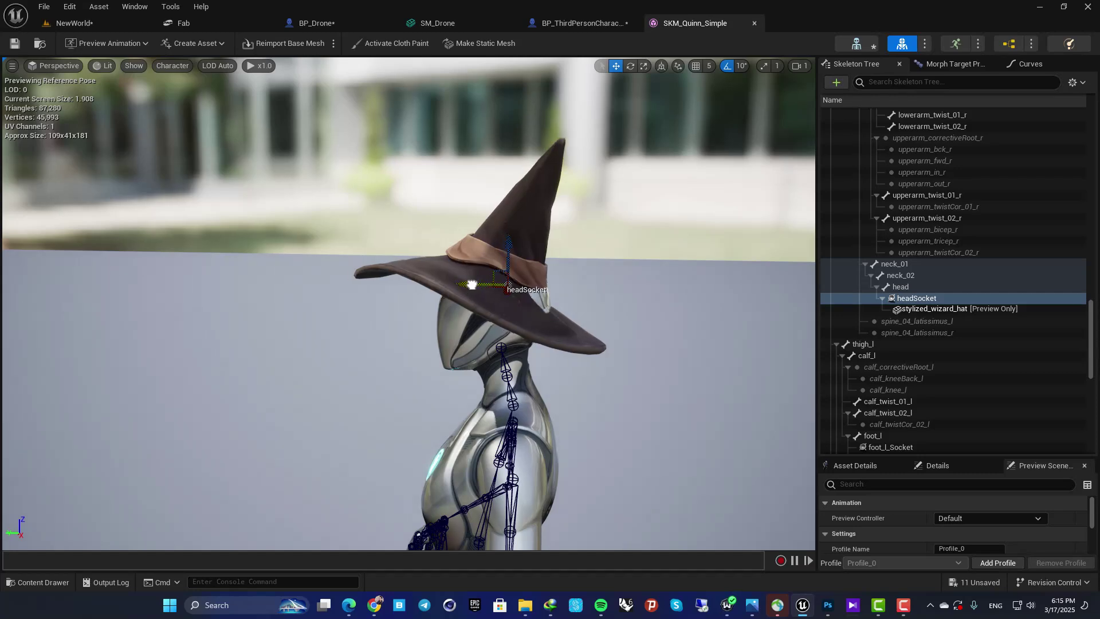
pyautogui.moveTo(471, 285); pyautogui.dragTo(490, 284)
pyautogui.moveTo(494, 283); pyautogui.dragTo(561, 287, button='right')
pyautogui.moveTo(441, 286); pyautogui.dragTo(482, 332, button='right')
pyautogui.click(917, 301)
pyautogui.click(935, 309)
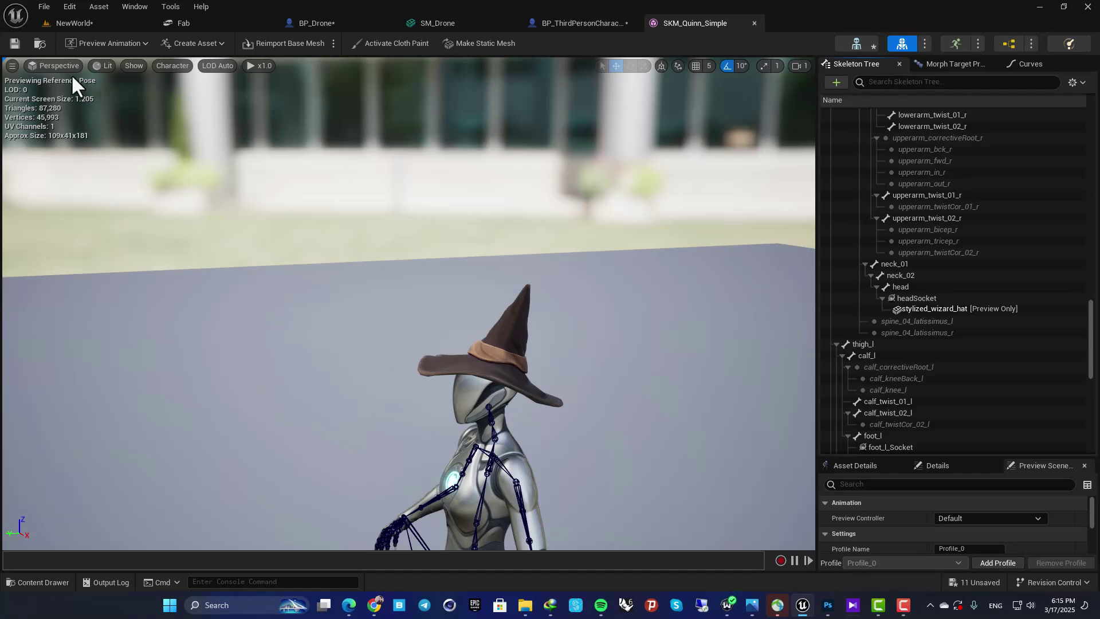
# Step: Check the character in the BP_ThirdPersonCharacter viewport and return to the NewWorld level
pyautogui.click(582, 23)
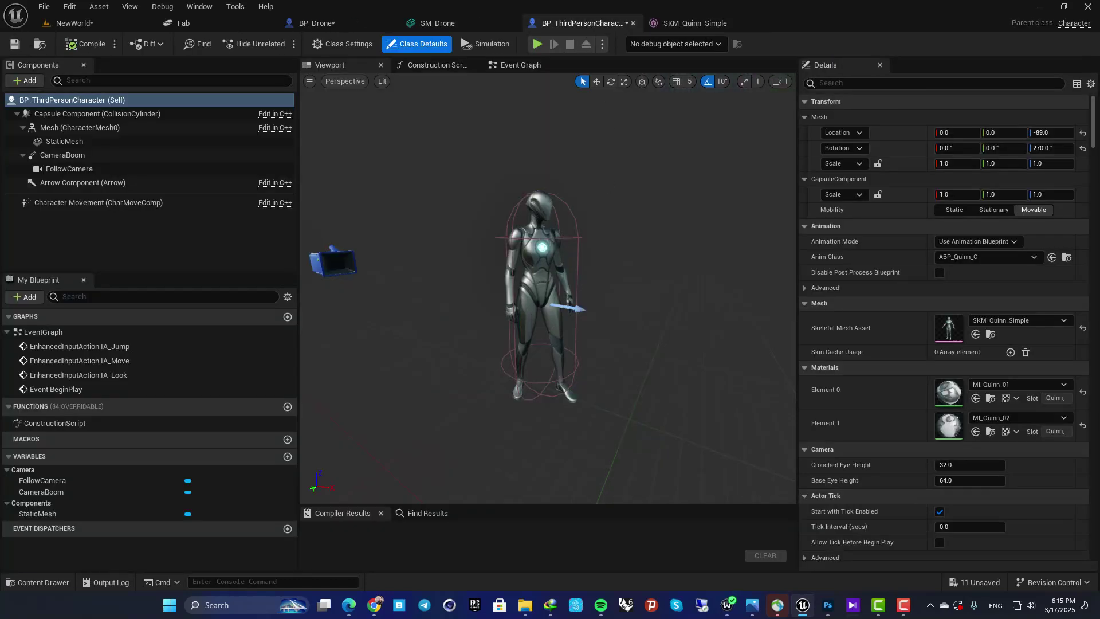
pyautogui.moveTo(455, 235)
pyautogui.mouseDown(button='right')
pyautogui.moveTo(418, 236)
pyautogui.moveTo(440, 240)
pyautogui.mouseUp(button='right')
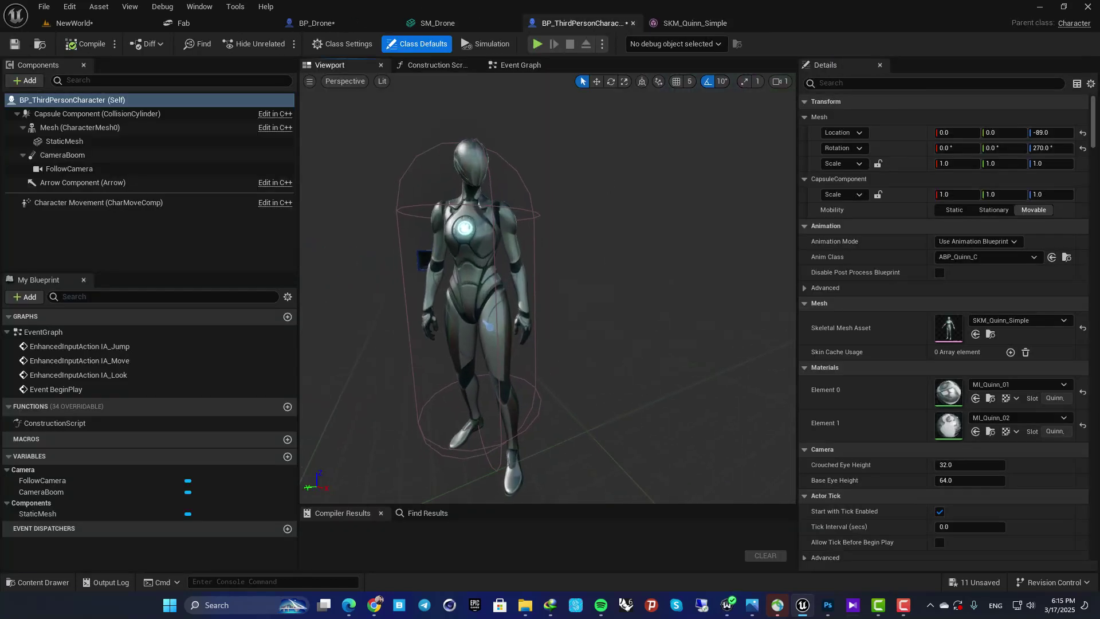
pyautogui.scroll(-4, 547, 290)
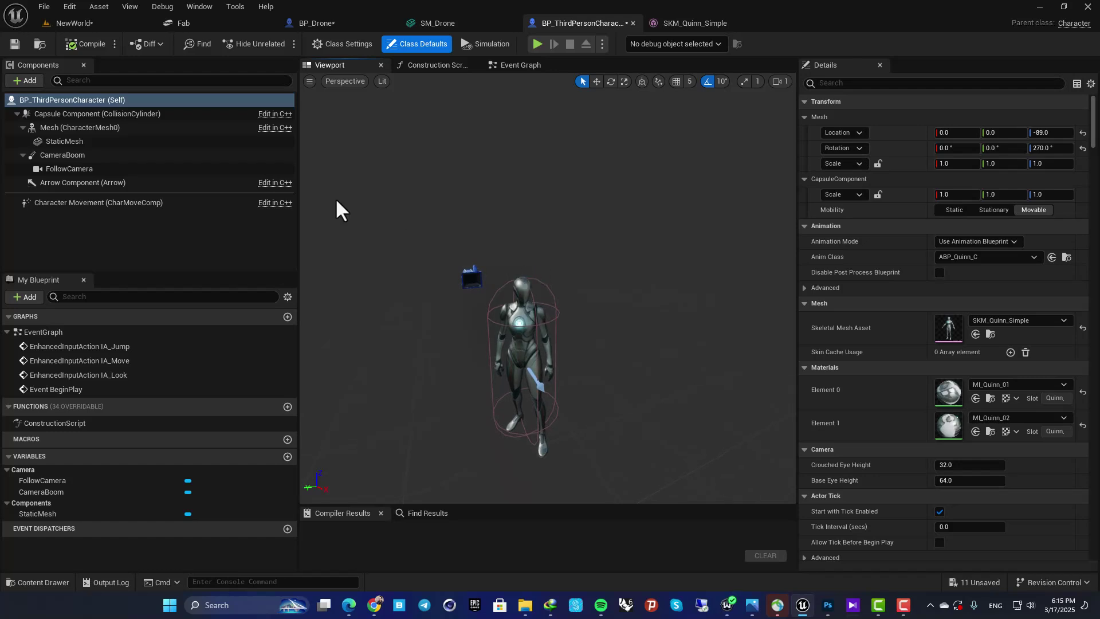
pyautogui.click(70, 24)
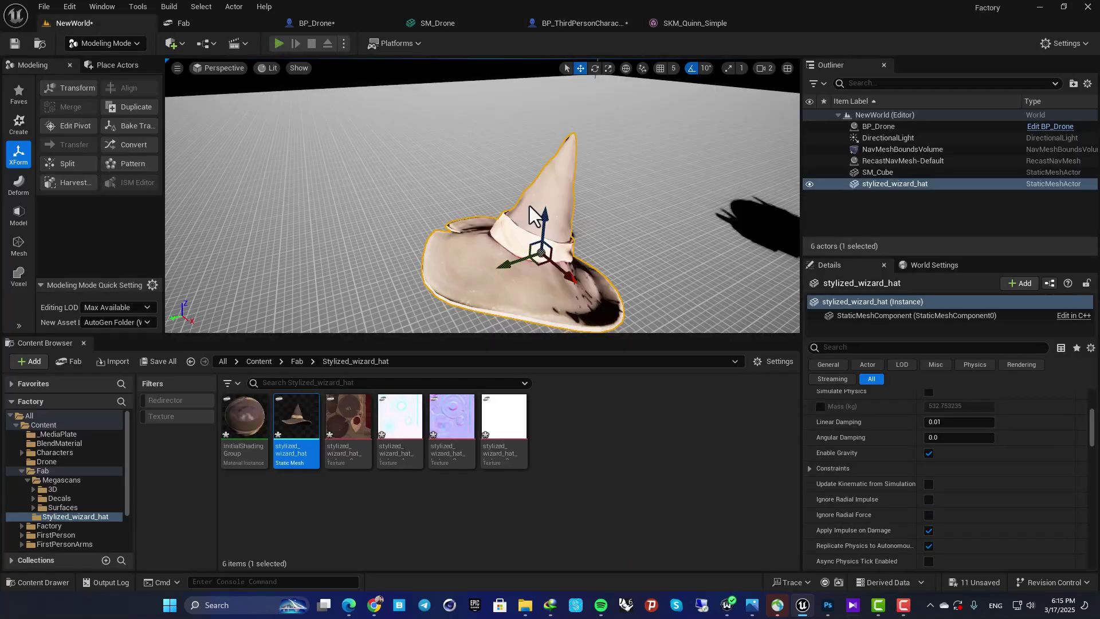
# Step: Play-test the NewWorld level briefly to check the character's head, stop, and return to BP_ThirdPersonCharacter
pyautogui.click(279, 44)
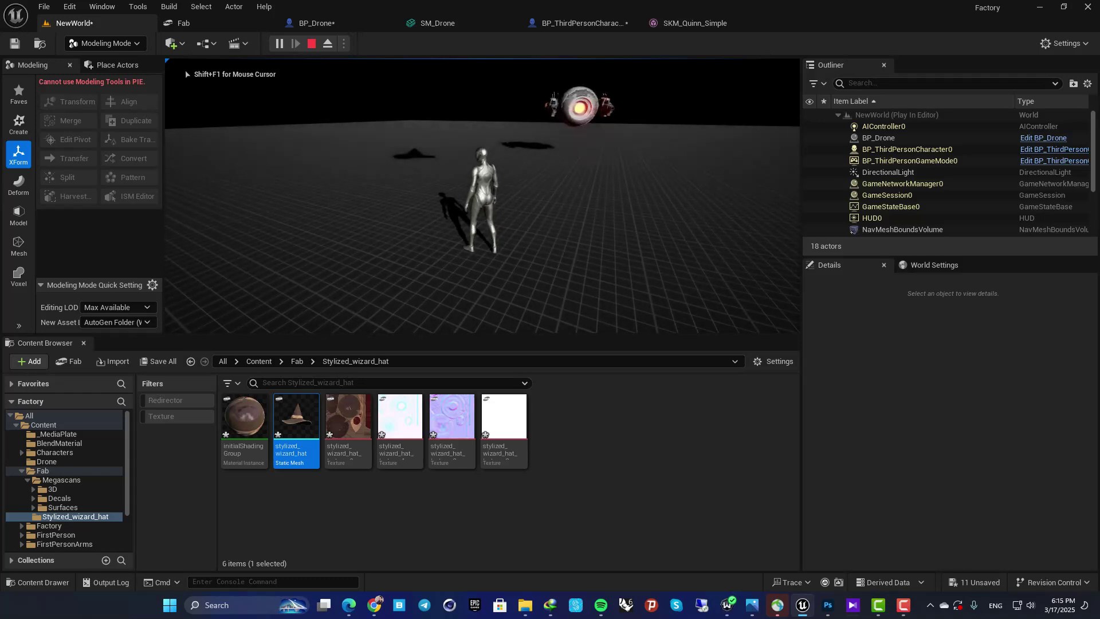
pyautogui.press('Escape')
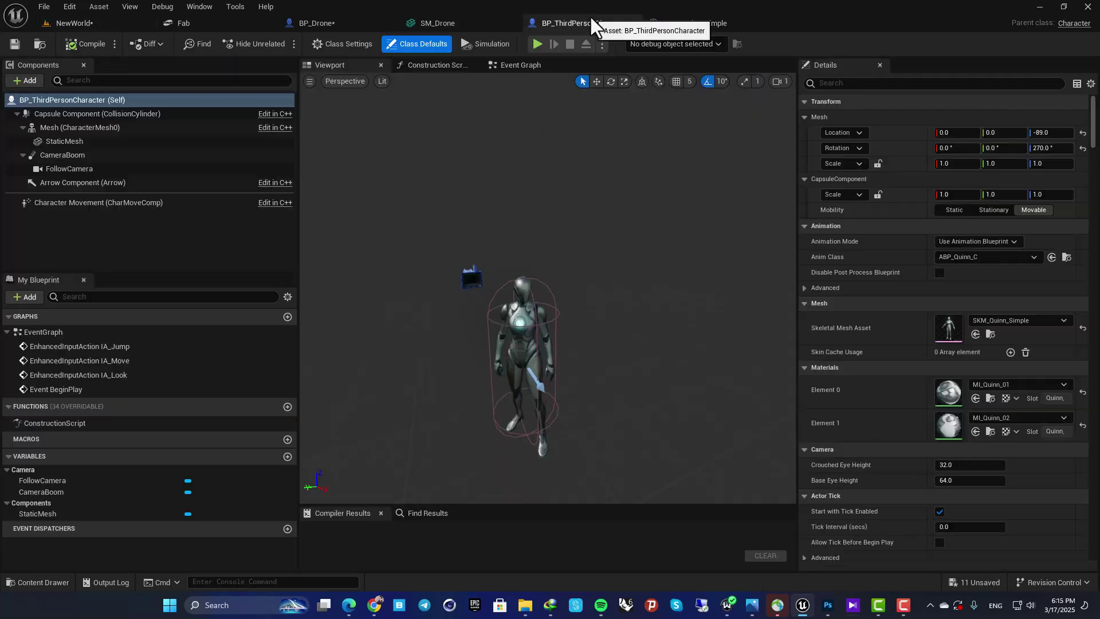
pyautogui.click(573, 23)
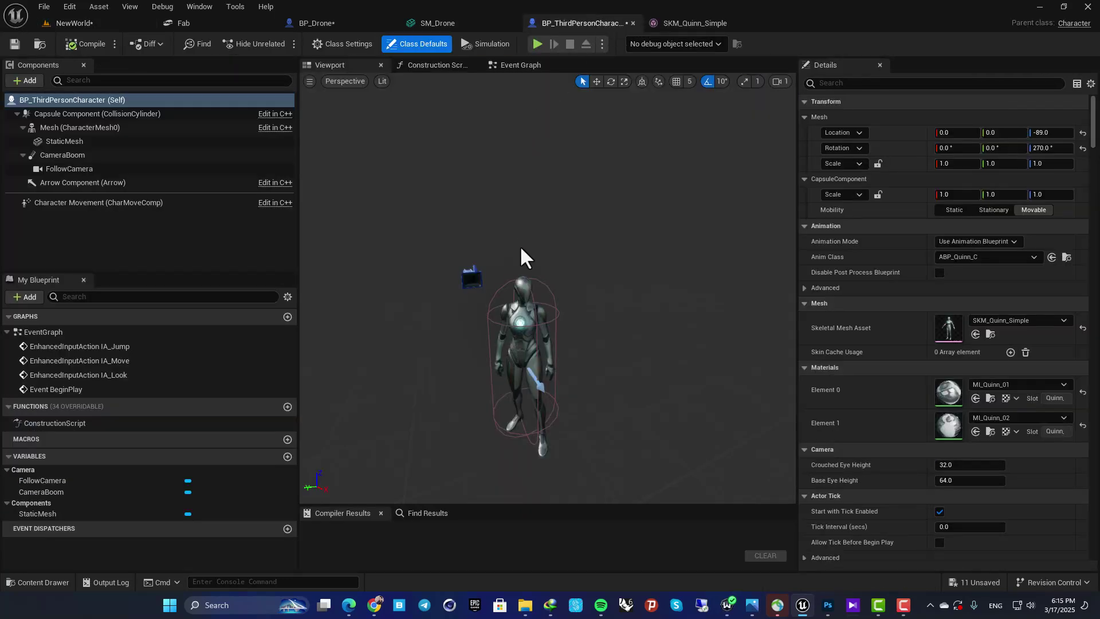
# Step: Add a stylized_wizard_hat static mesh component to BP_ThirdPersonCharacter and parent it under Mesh (CharacterMesh0)
pyautogui.click(25, 80)
pyautogui.write('stati')
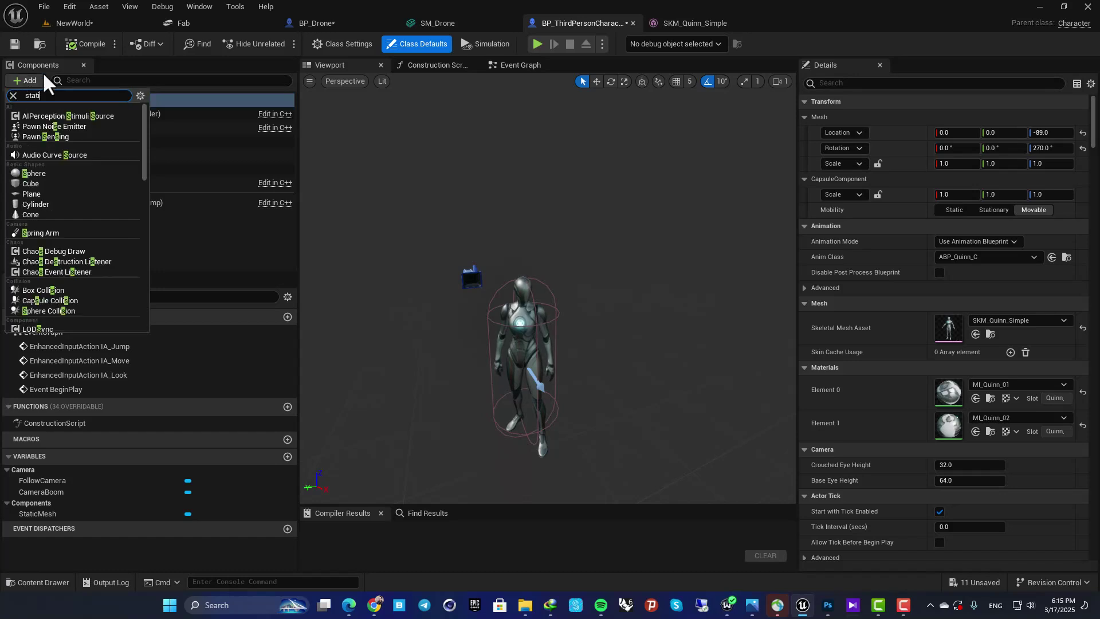
pyautogui.write('c')
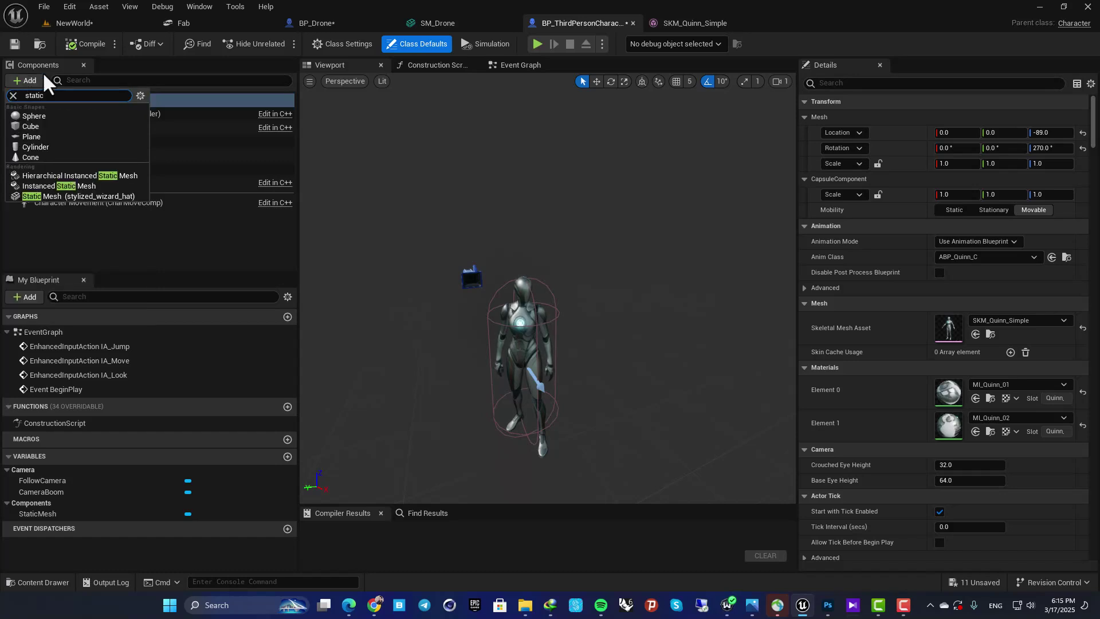
pyautogui.click(65, 196)
pyautogui.click(64, 141)
pyautogui.click(62, 128)
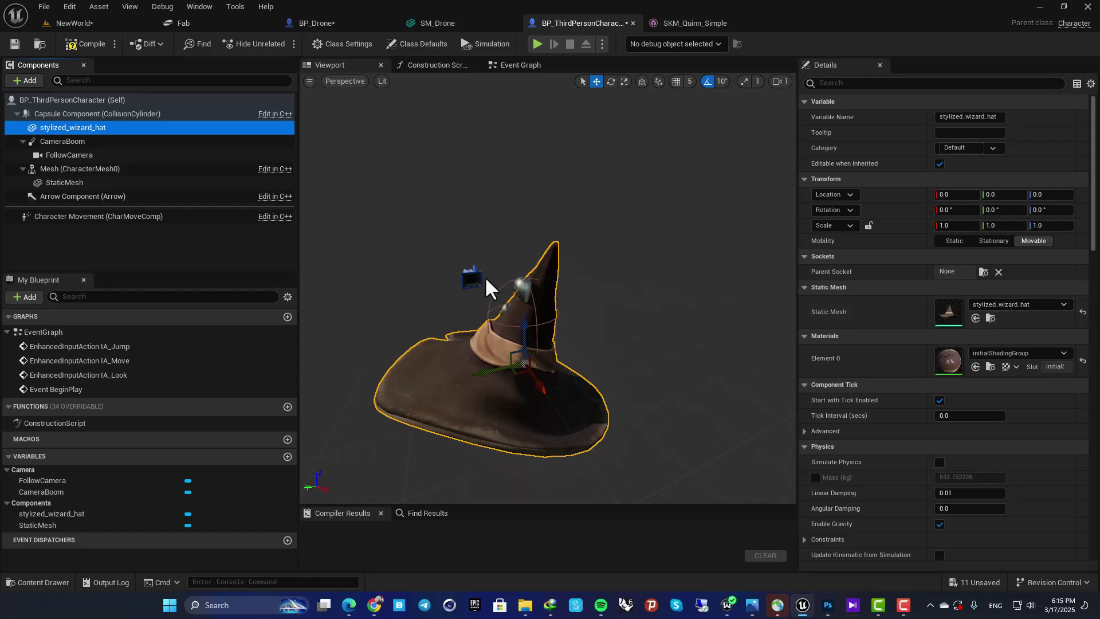
pyautogui.click(63, 141)
pyautogui.click(60, 128)
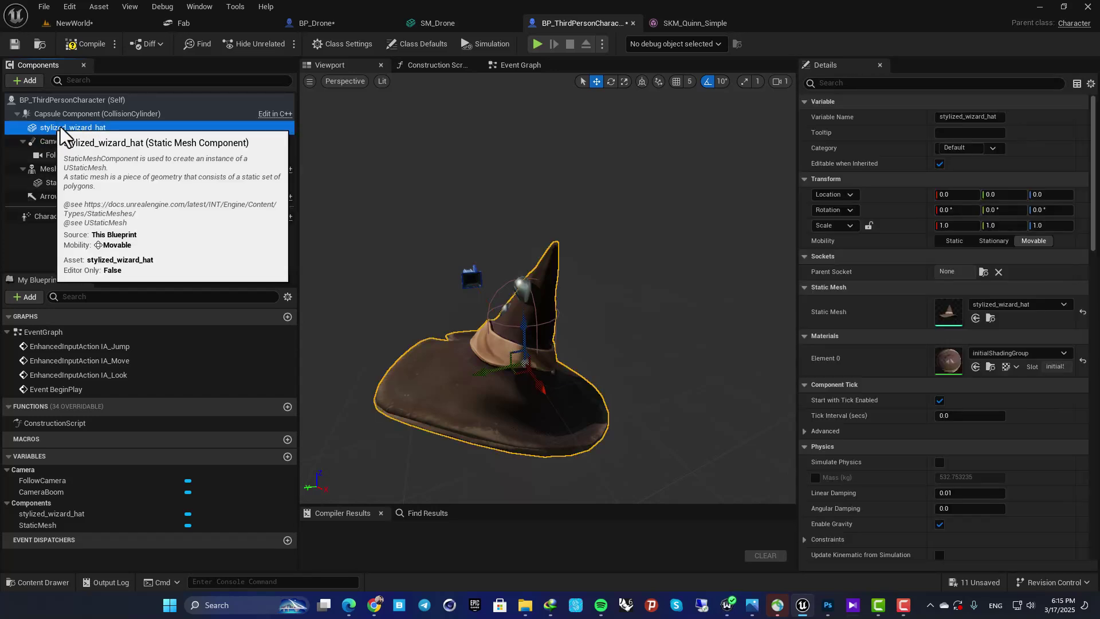
pyautogui.moveTo(61, 129); pyautogui.dragTo(71, 178)
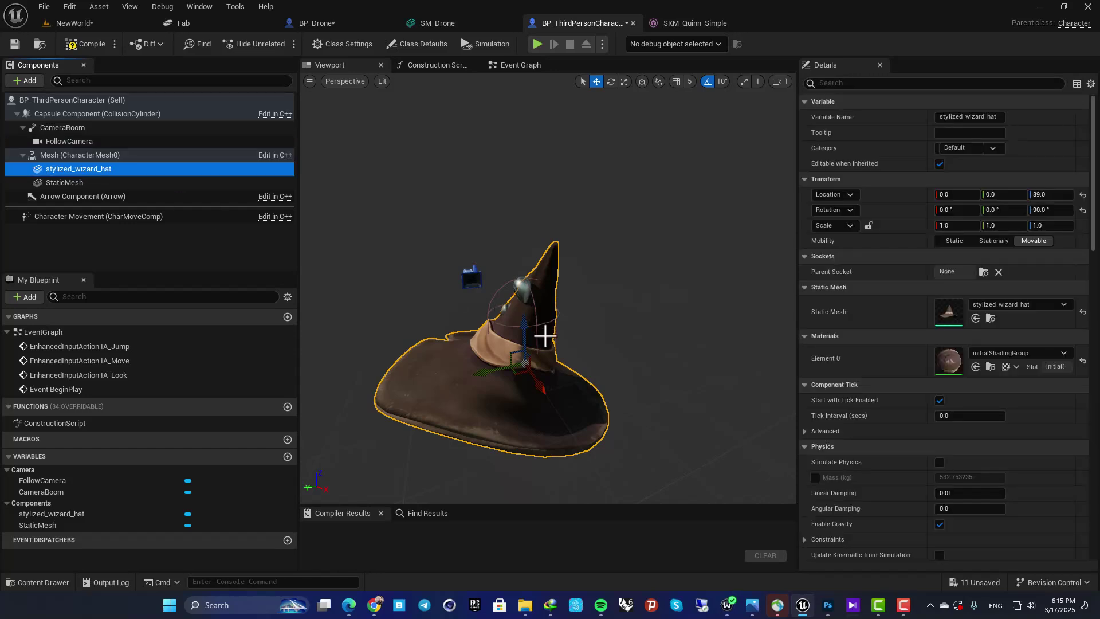
# Step: Raise the stylized_wizard_hat component to about head height and set its parent socket to headSocket
pyautogui.moveTo(520, 341); pyautogui.dragTo(522, 241)
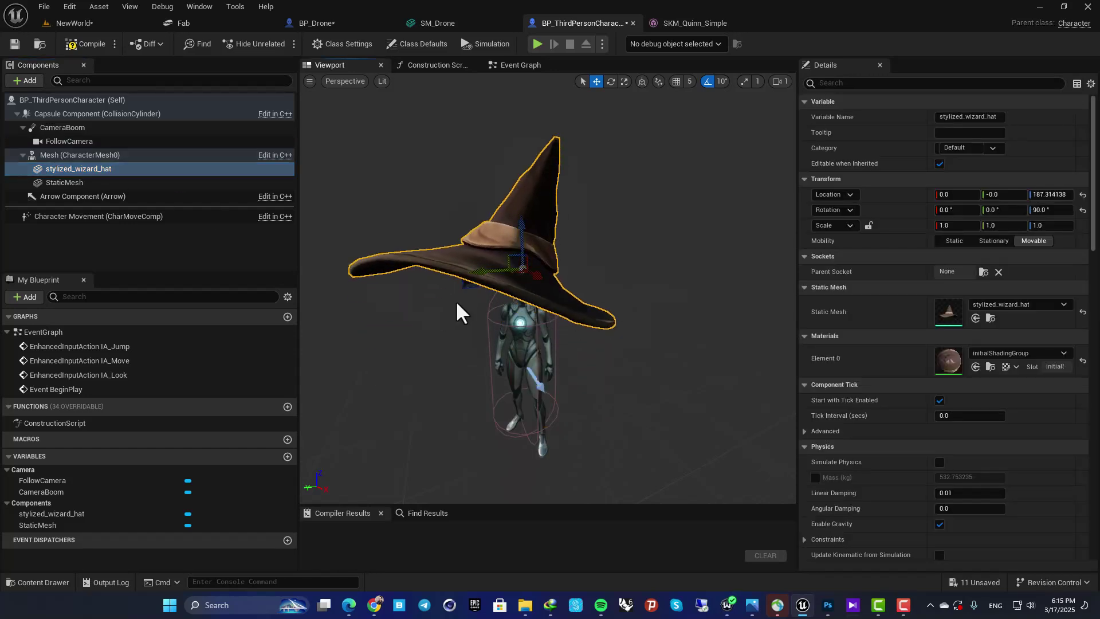
pyautogui.click(70, 157)
pyautogui.click(66, 171)
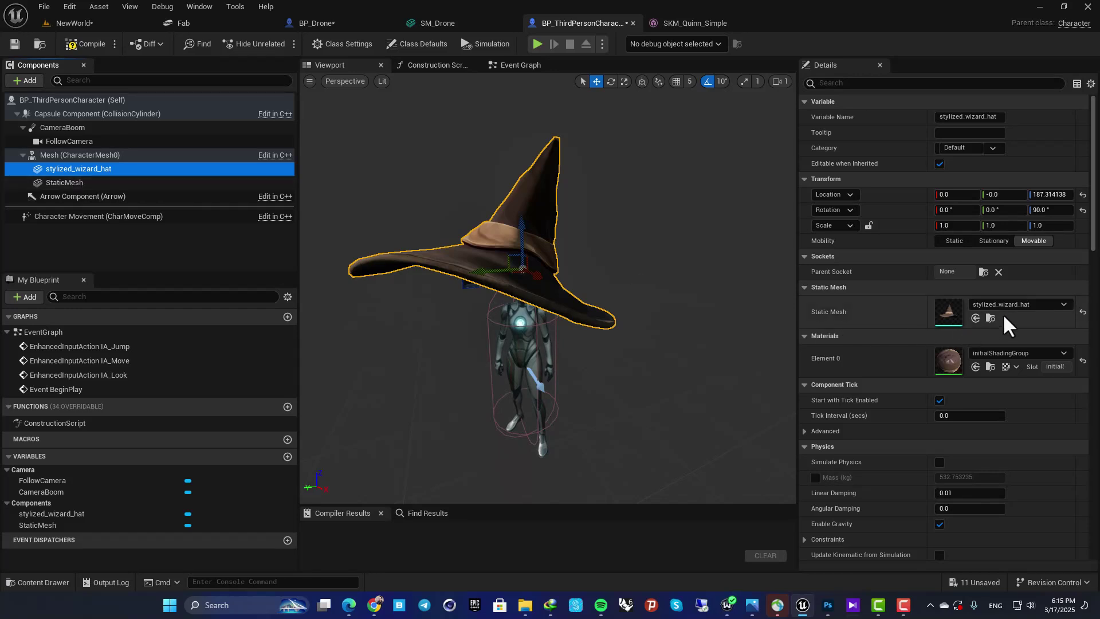
pyautogui.click(983, 272)
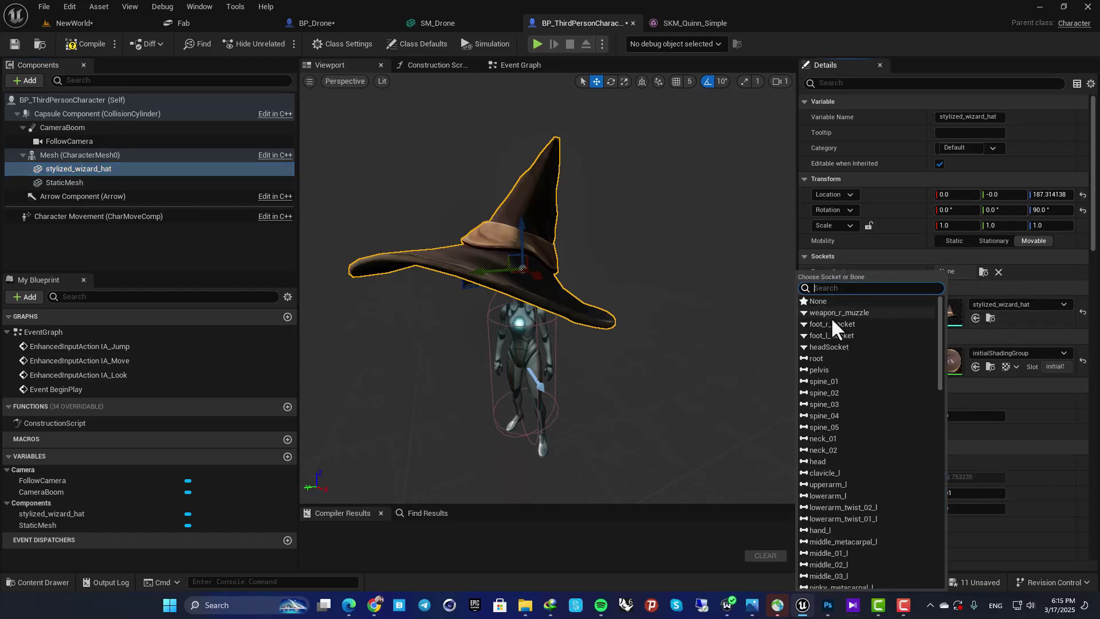
pyautogui.click(833, 347)
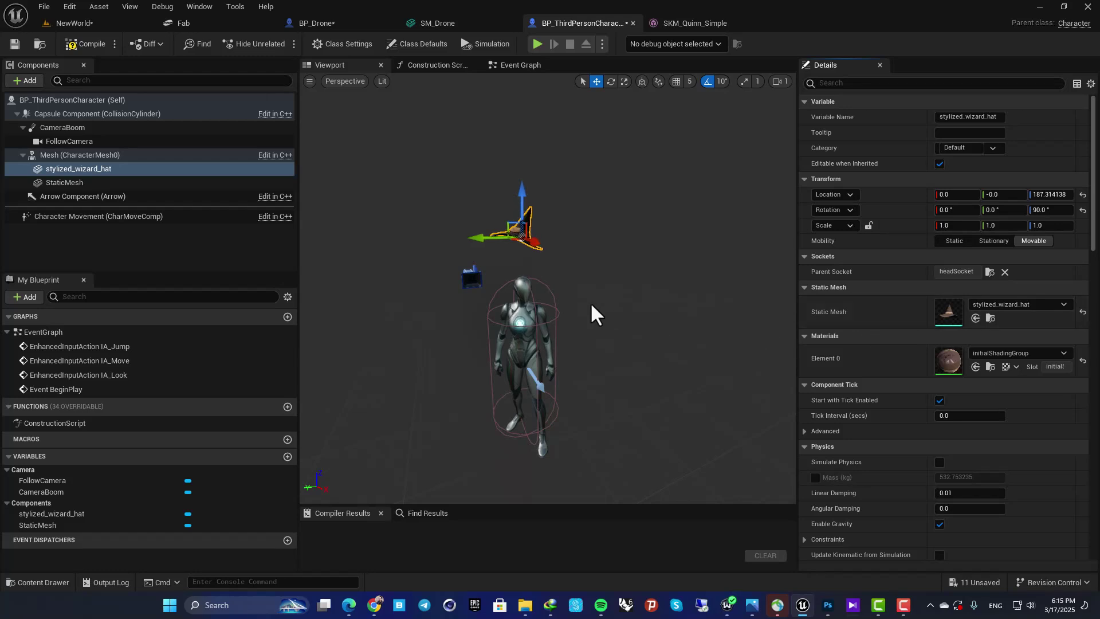
# Step: Set the stylized_wizard_hat component's Z location to 0 and Z rotation to 0°, and check its fit on the head
pyautogui.press('w')
pyautogui.moveTo(564, 280)
pyautogui.mouseDown(button='right')
pyautogui.moveTo(521, 266)
pyautogui.moveTo(563, 280)
pyautogui.mouseUp(button='right')
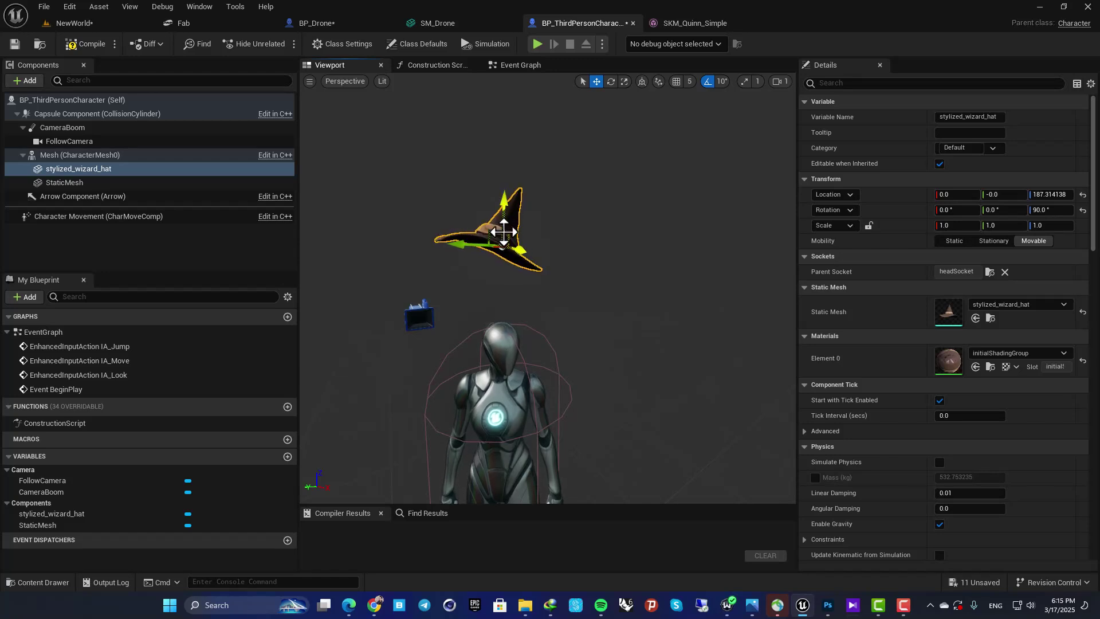
pyautogui.moveTo(502, 320); pyautogui.dragTo(475, 316, button='right')
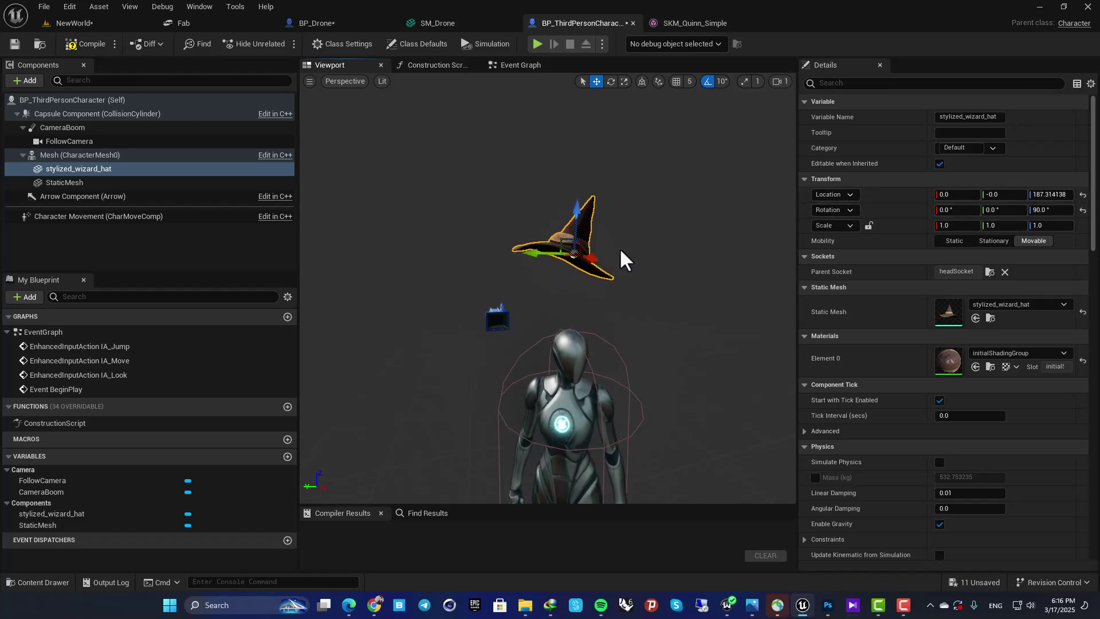
pyautogui.moveTo(581, 275); pyautogui.dragTo(456, 268, button='middle')
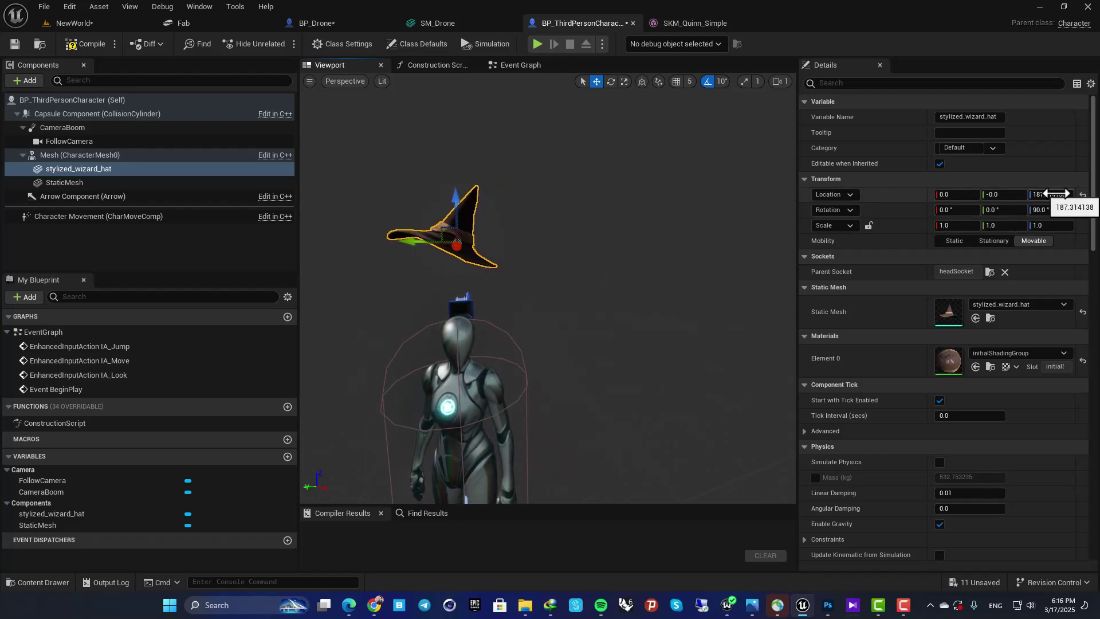
pyautogui.write('0')
pyautogui.press('Return')
pyautogui.press('Return')
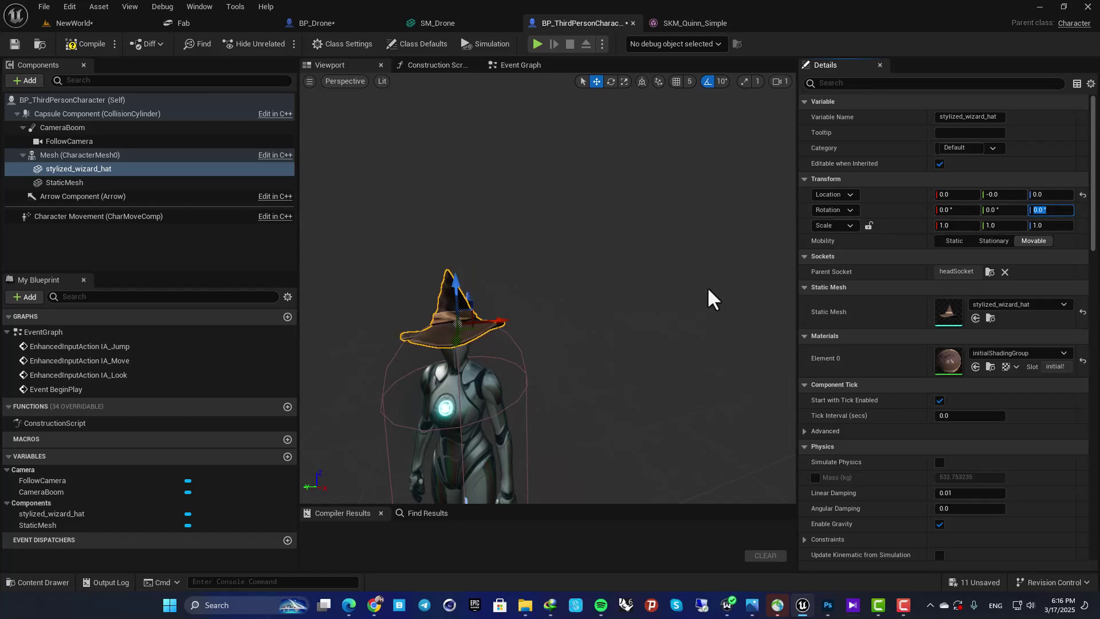
pyautogui.keyDown('alt'); pyautogui.moveTo(665, 309); pyautogui.dragTo(707, 241); pyautogui.keyUp('alt')
pyautogui.moveTo(585, 252)
pyautogui.keyDown('alt'); pyautogui.mouseDown()
pyautogui.moveTo(585, 343)
pyautogui.moveTo(601, 224)
pyautogui.moveTo(584, 250)
pyautogui.moveTo(590, 238)
pyautogui.mouseUp(); pyautogui.keyUp('alt')
pyautogui.press('e')
pyautogui.moveTo(560, 299); pyautogui.dragTo(613, 345, button='right')
# Step: Inspect headSocket and the hat preview in SKM_Quinn_Simple, and save the skeletal mesh
pyautogui.click(690, 23)
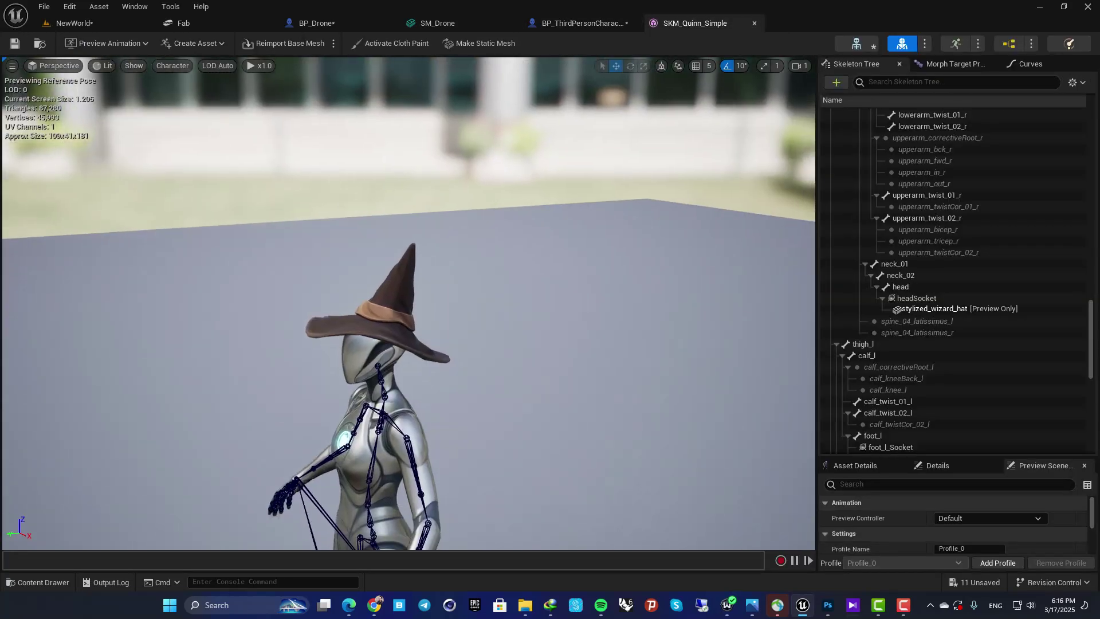
pyautogui.click(911, 299)
pyautogui.moveTo(564, 295); pyautogui.dragTo(607, 314, button='right')
pyautogui.press('a')
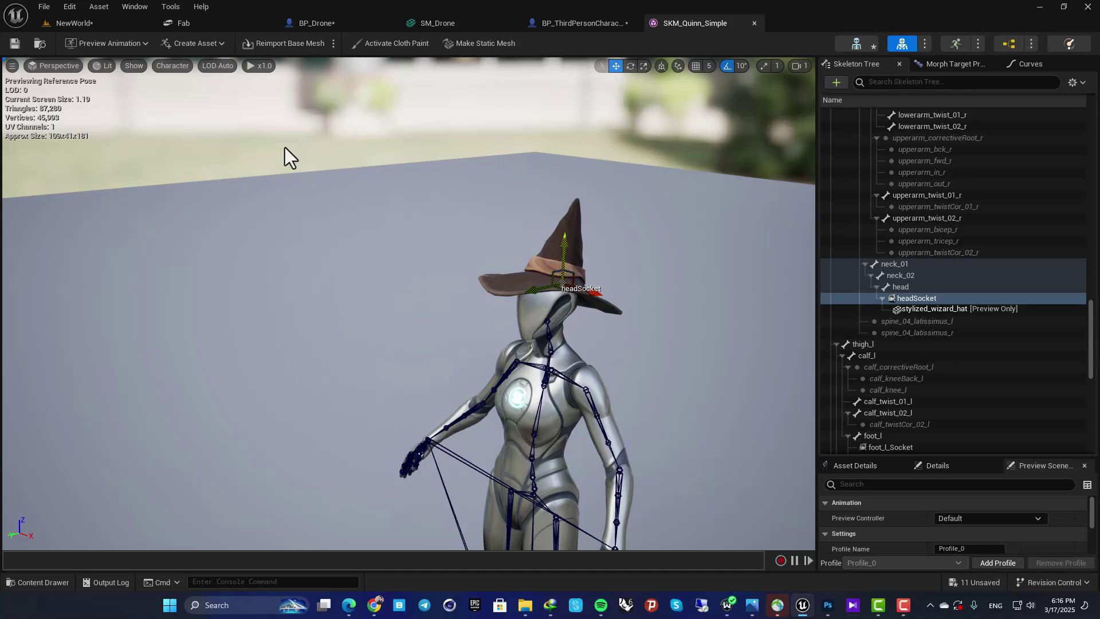
pyautogui.click(15, 43)
# Step: Play-test the NewWorld level, running the character in several directions to check that the hat follows the head, and stop
pyautogui.click(95, 23)
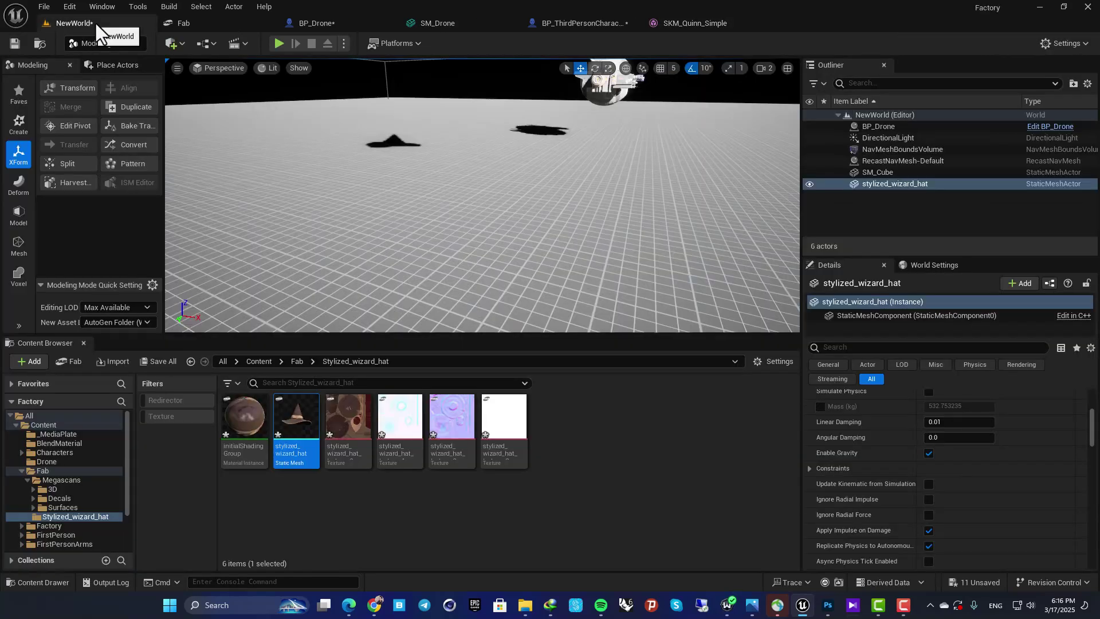
pyautogui.click(279, 43)
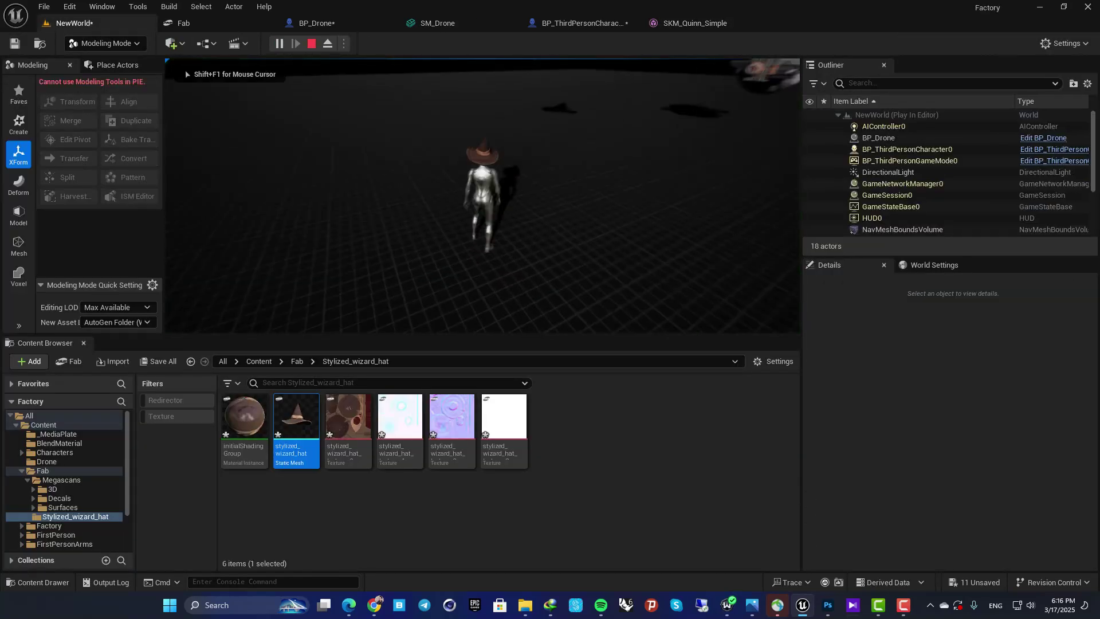
pyautogui.press('a')
pyautogui.press('s')
pyautogui.press('d')
pyautogui.press('a')
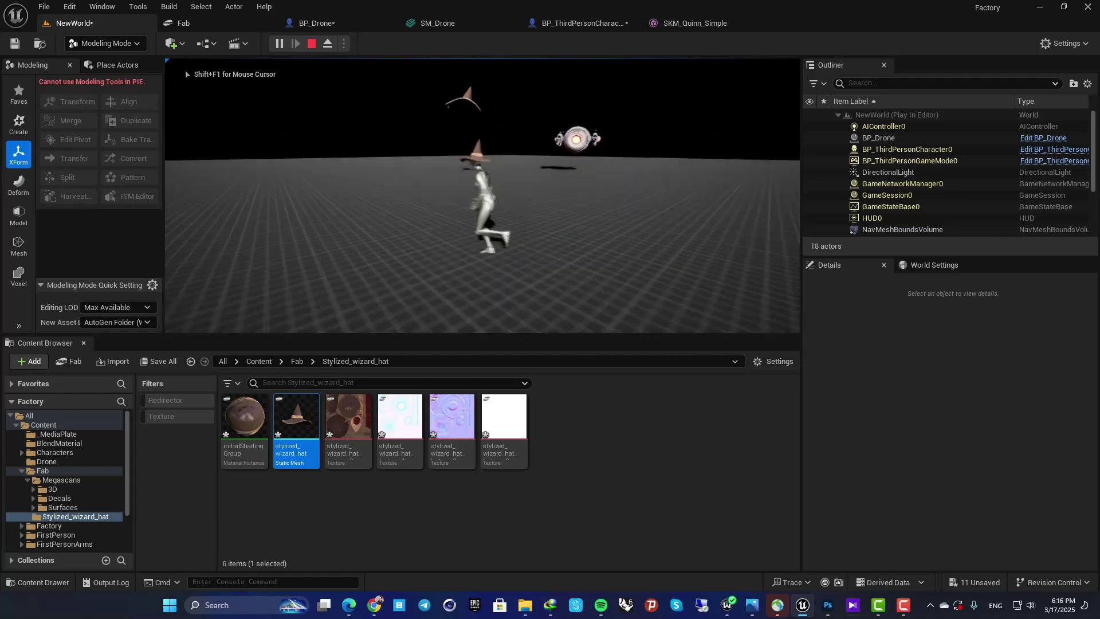
pyautogui.press('Escape')
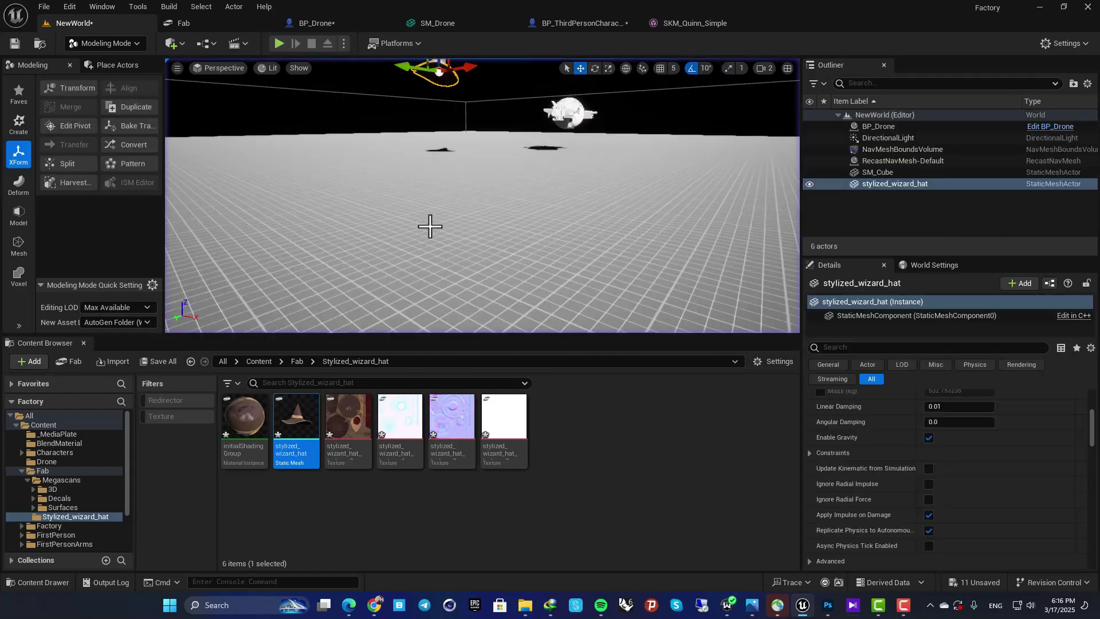
# Step: Play-test the level again, running and jumping near the drone to check the hat and the drone's tracking of the character
pyautogui.moveTo(430, 226); pyautogui.dragTo(476, 159, button='right')
pyautogui.press('s')
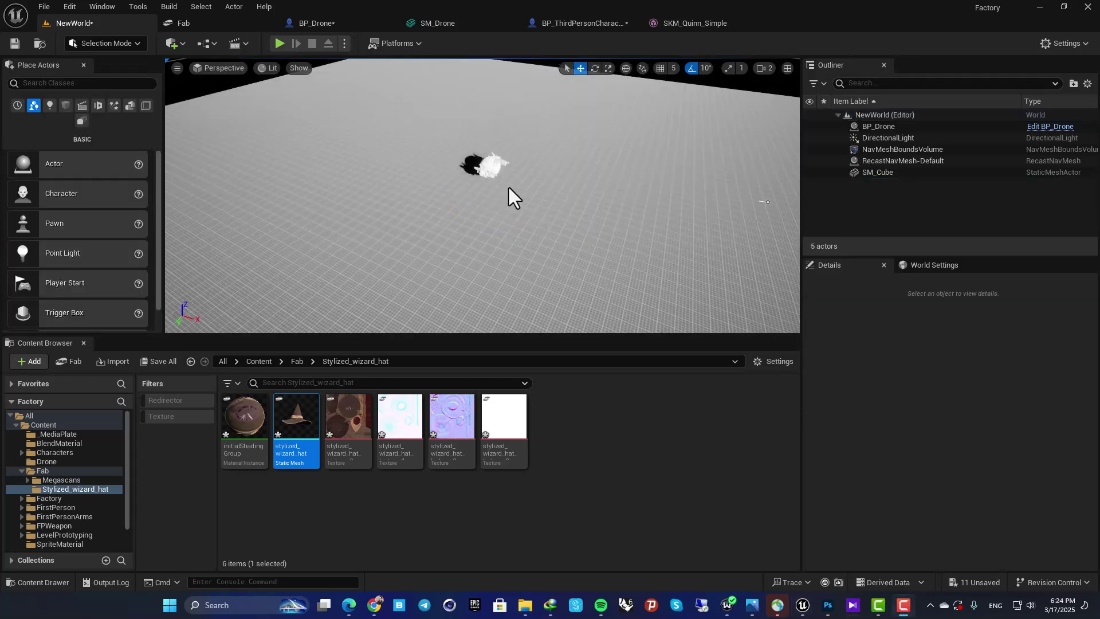
pyautogui.moveTo(478, 168)
pyautogui.mouseDown(button='right')
pyautogui.moveTo(480, 157)
pyautogui.moveTo(478, 168)
pyautogui.mouseUp(button='right')
pyautogui.press('w')
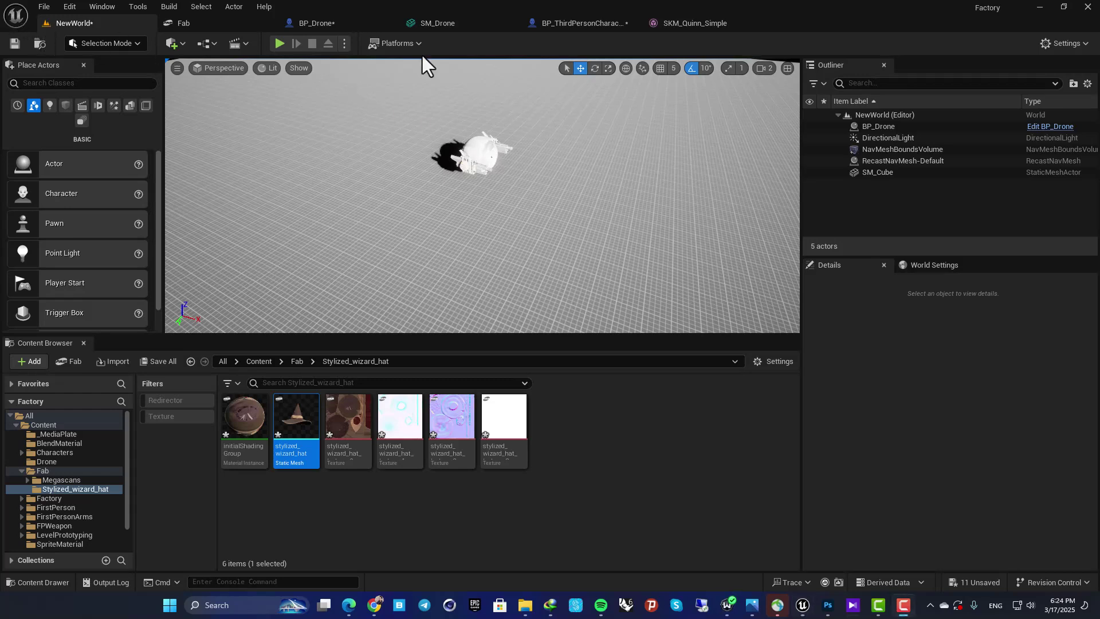
pyautogui.click(279, 44)
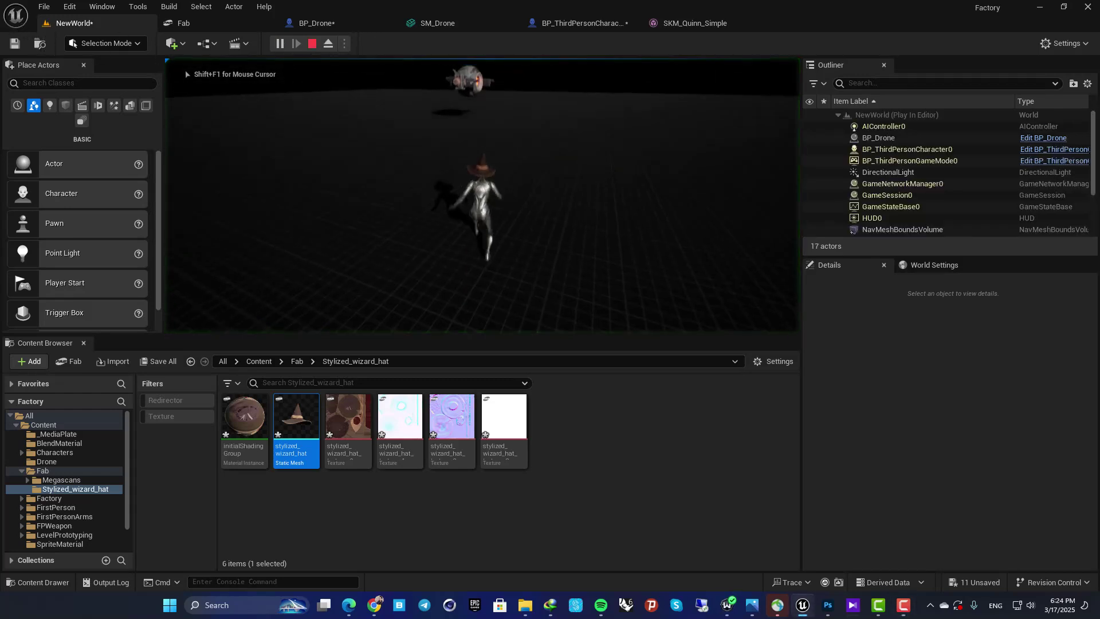
pyautogui.press('d')
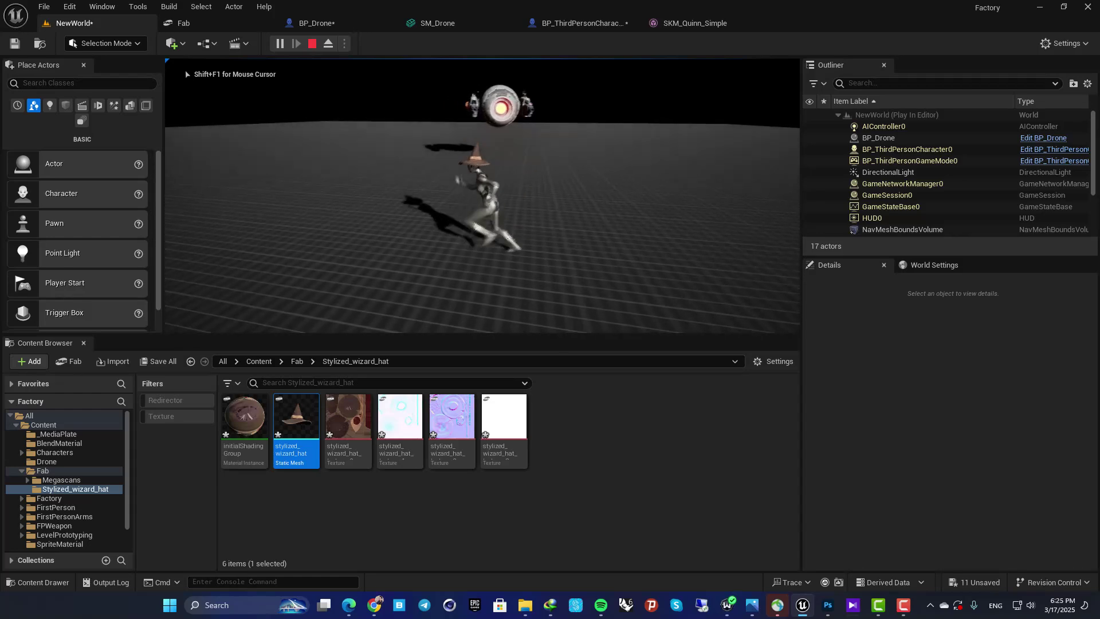
pyautogui.press('w')
pyautogui.press('d')
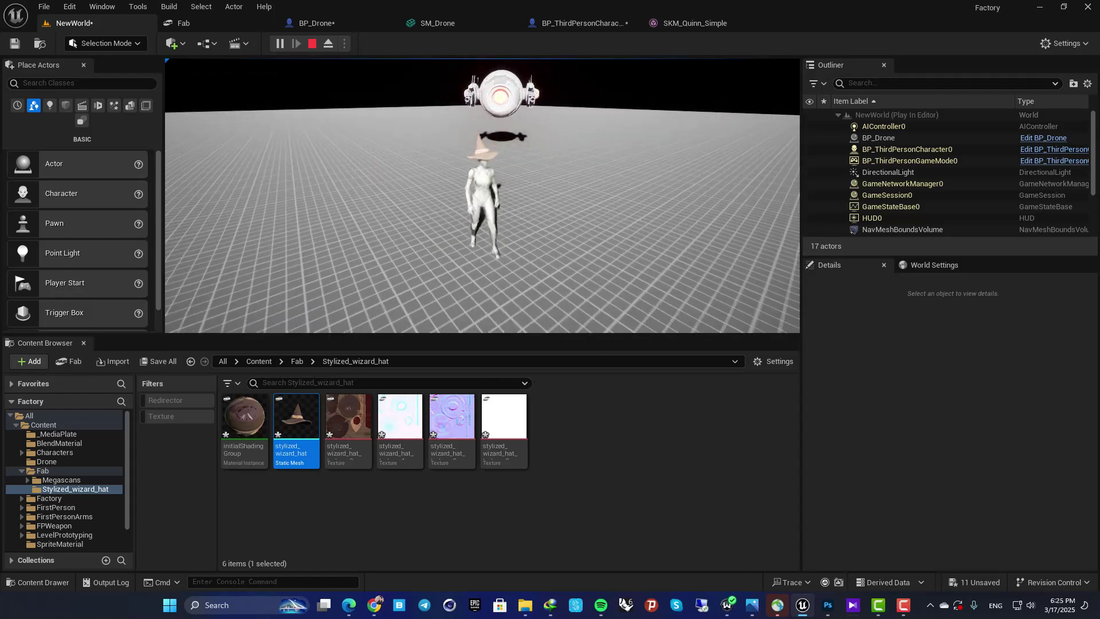
pyautogui.press('d')
pyautogui.press('space')
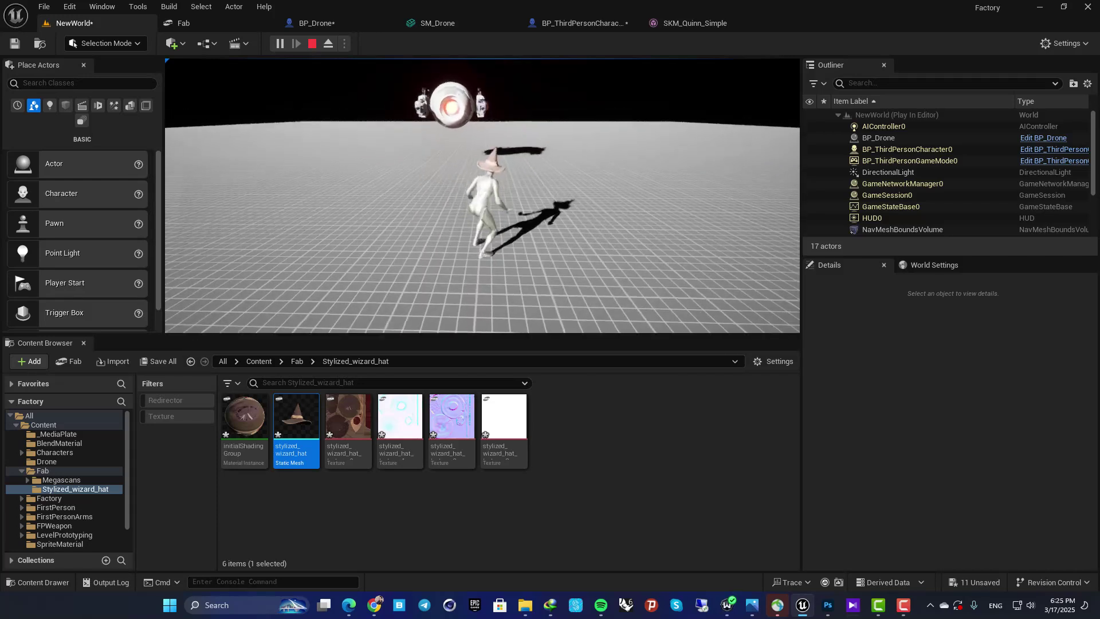
pyautogui.press('a')
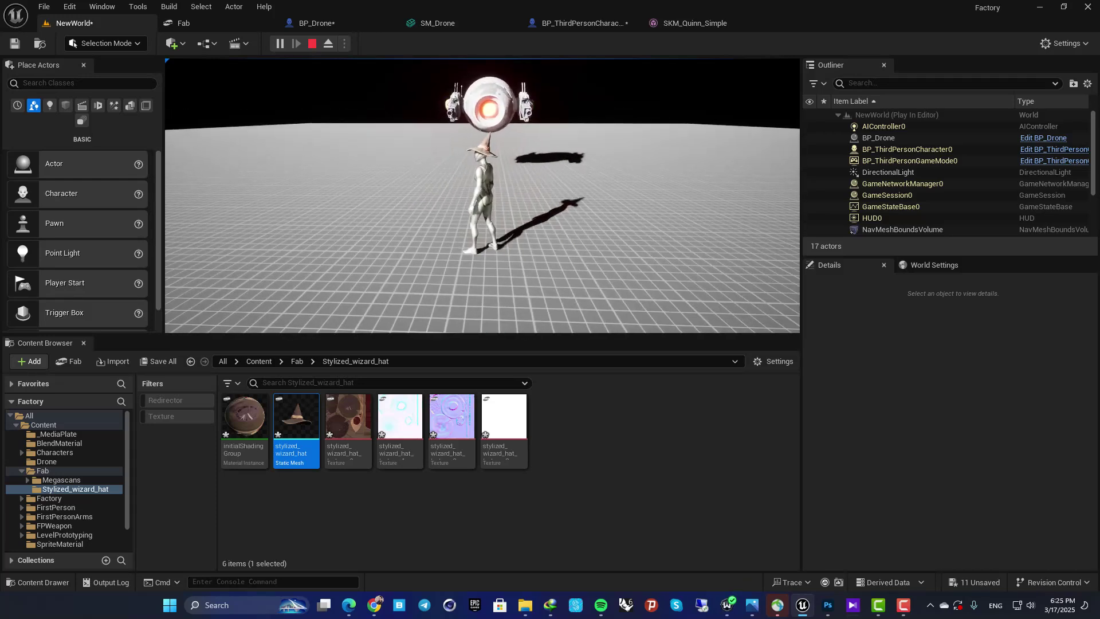
pyautogui.press('s')
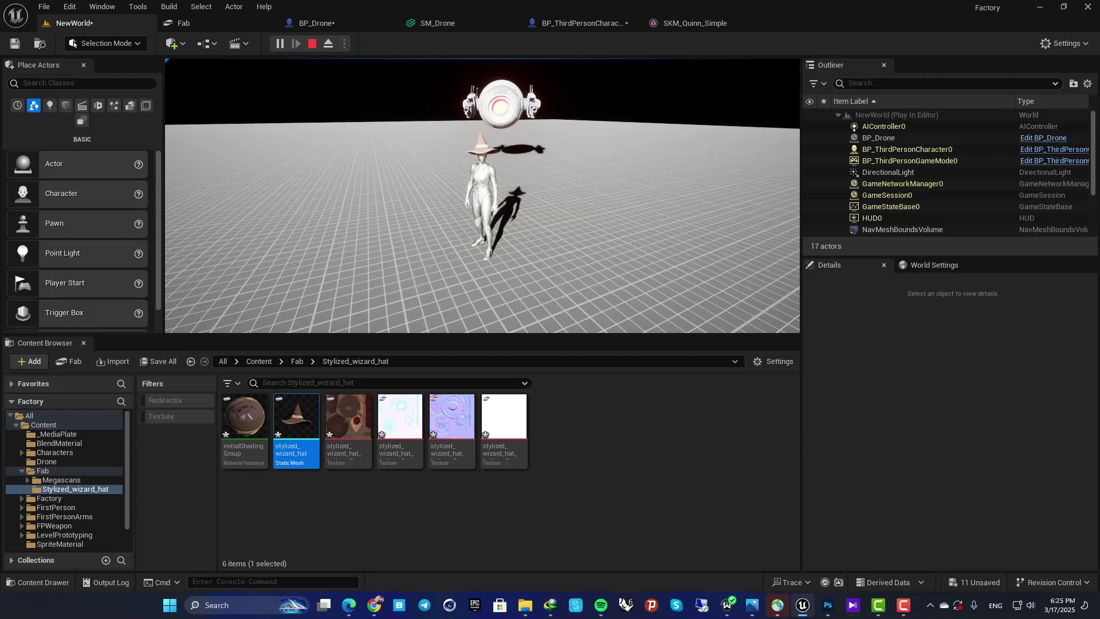
pyautogui.press('w')
pyautogui.press('a')
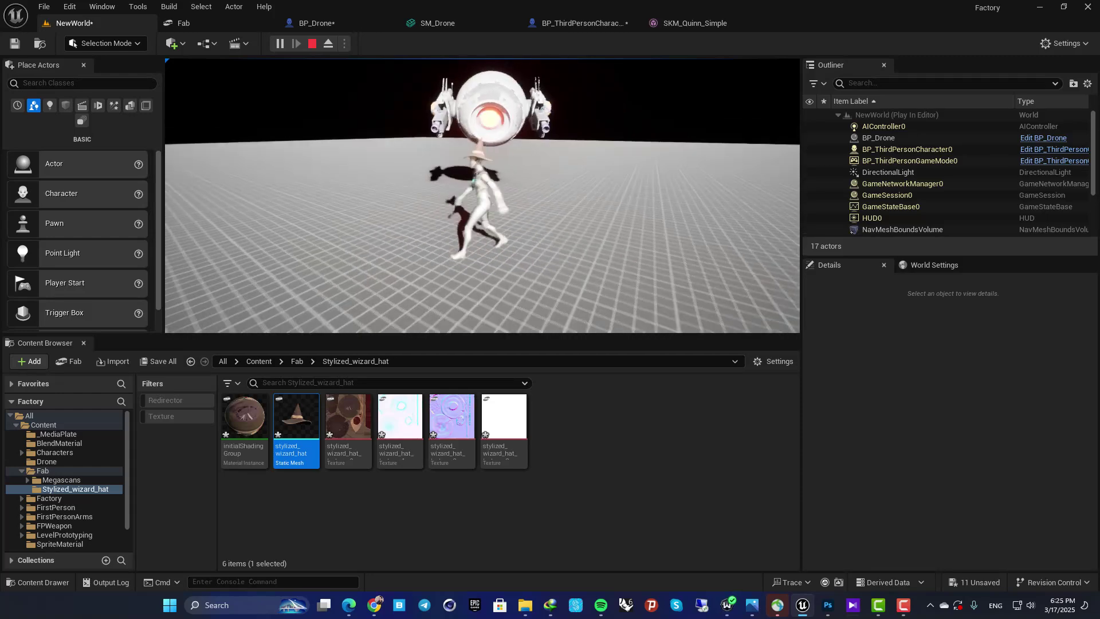
pyautogui.press('s')
pyautogui.press('a')
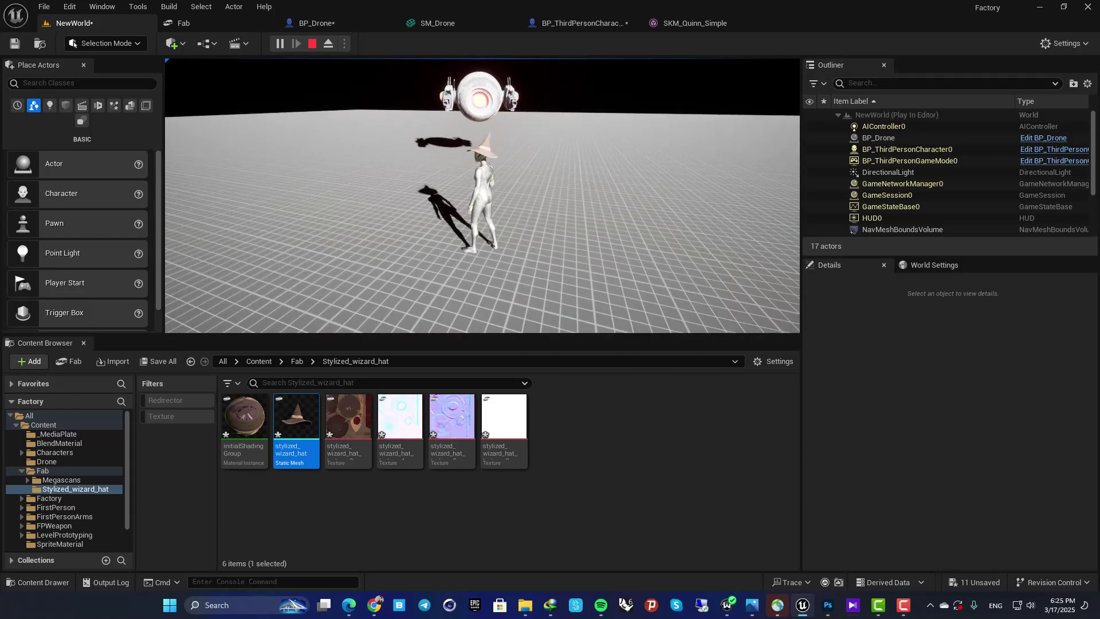
pyautogui.press('space')
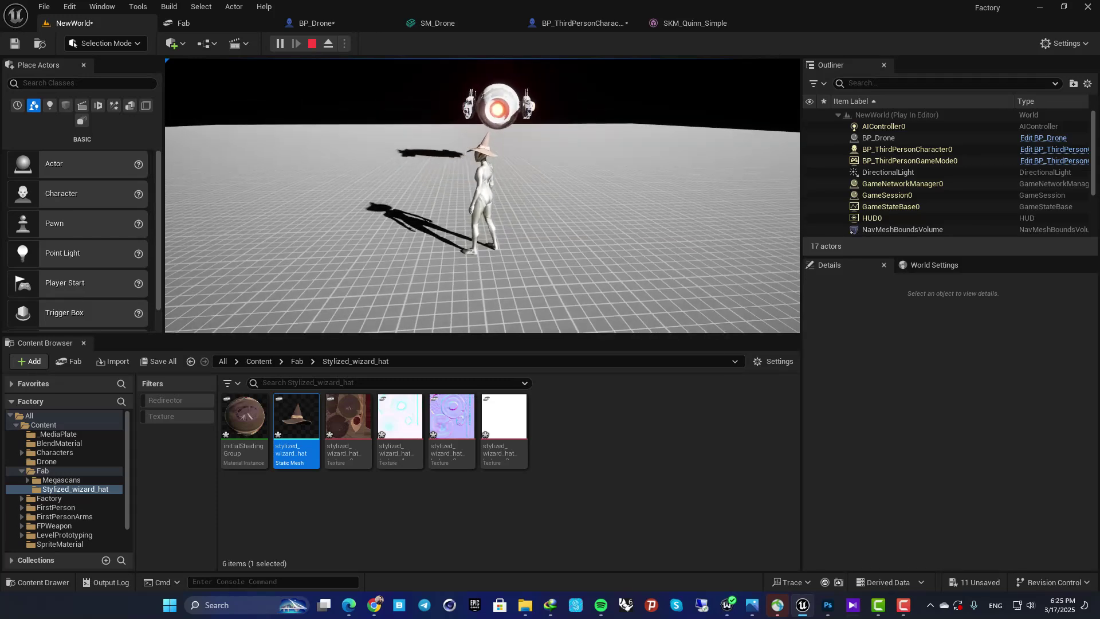
pyautogui.press('d')
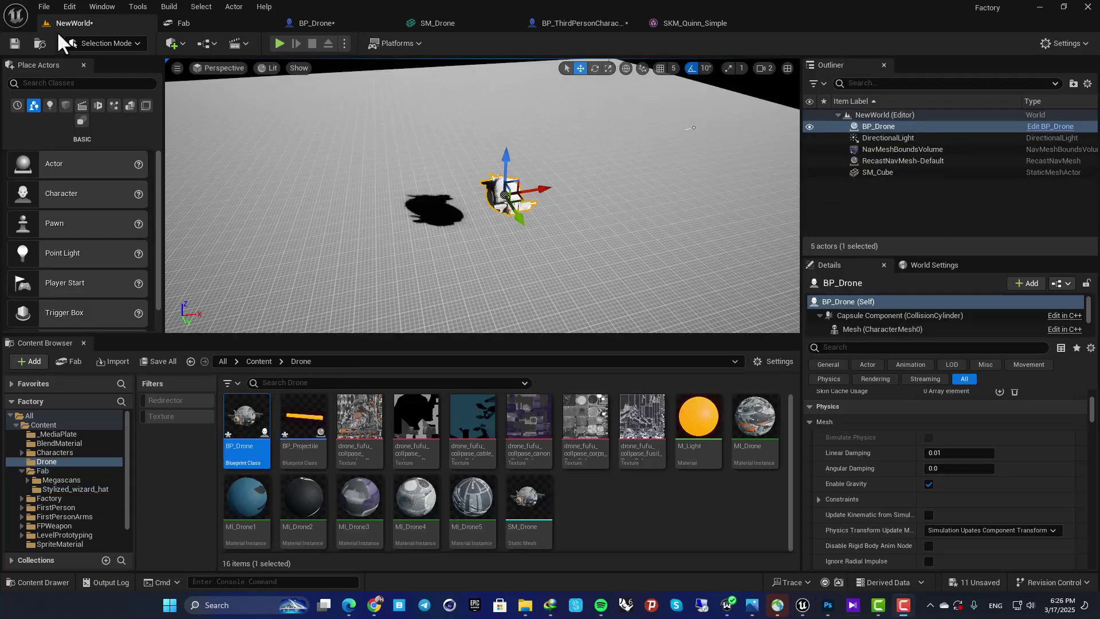
# Step: Review BP_Drone's event graph, the NewWorld level, and the ProjectileMovement component's settings in BP_Projectile
pyautogui.click(316, 23)
pyautogui.moveTo(352, 154); pyautogui.dragTo(367, 157, button='right')
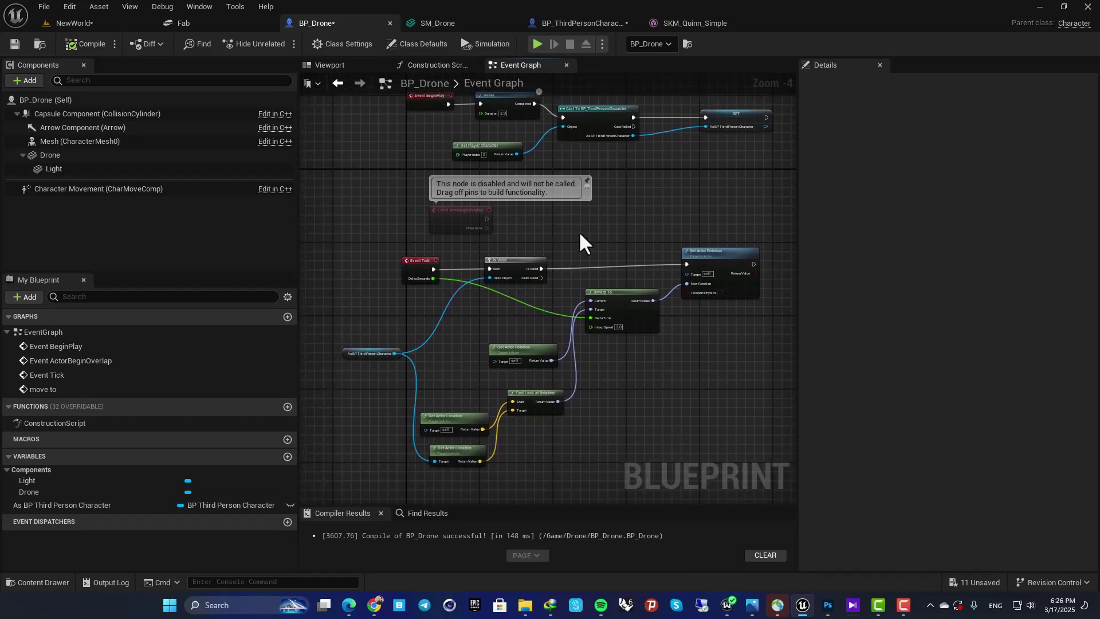
pyautogui.moveTo(580, 234); pyautogui.dragTo(575, 256, button='right')
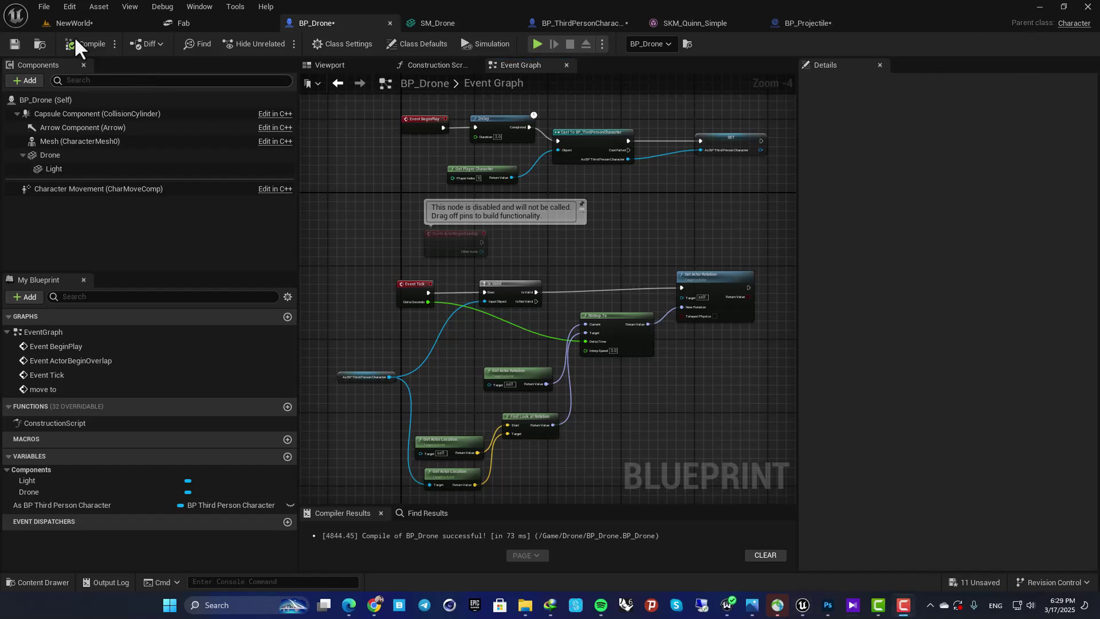
pyautogui.click(57, 23)
pyautogui.moveTo(489, 213); pyautogui.dragTo(468, 252, button='right')
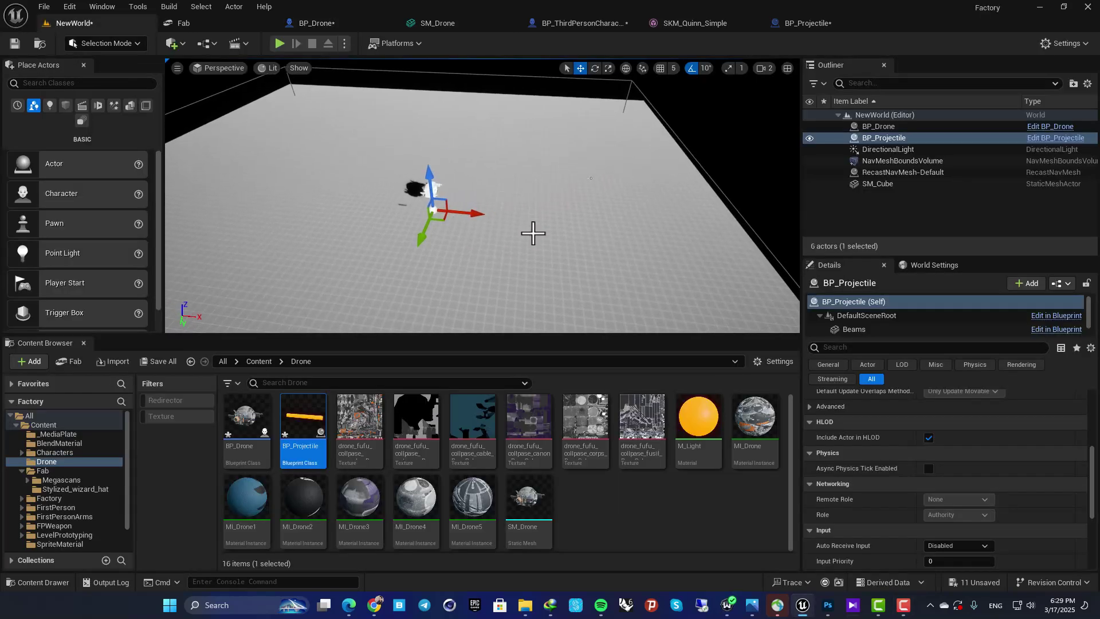
pyautogui.click(336, 25)
pyautogui.moveTo(671, 258); pyautogui.dragTo(602, 251, button='right')
pyautogui.click(586, 293)
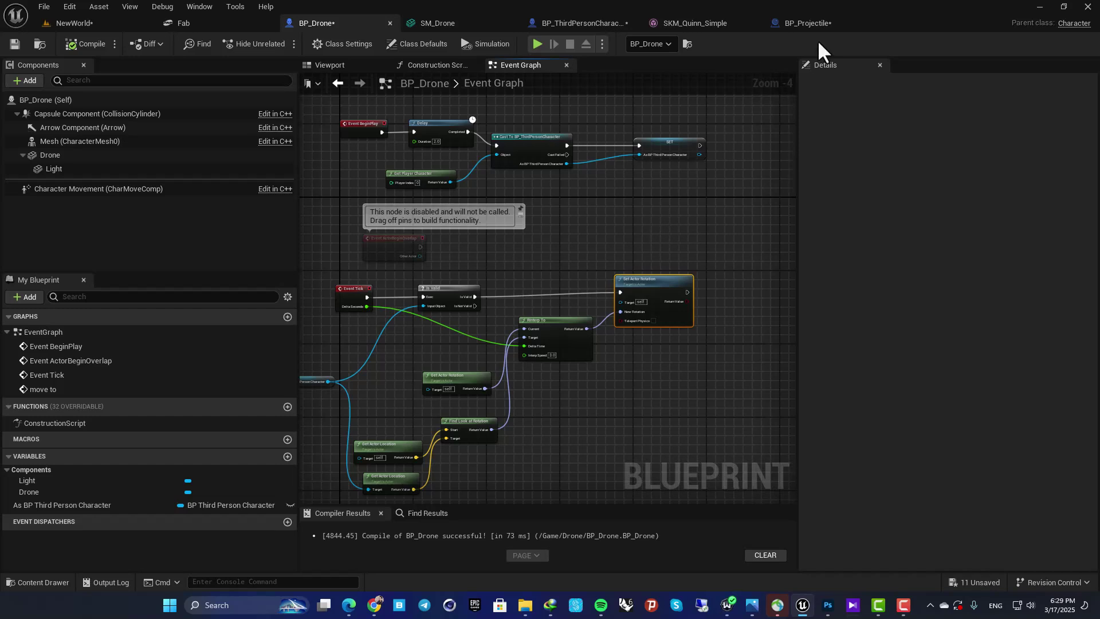
pyautogui.click(814, 24)
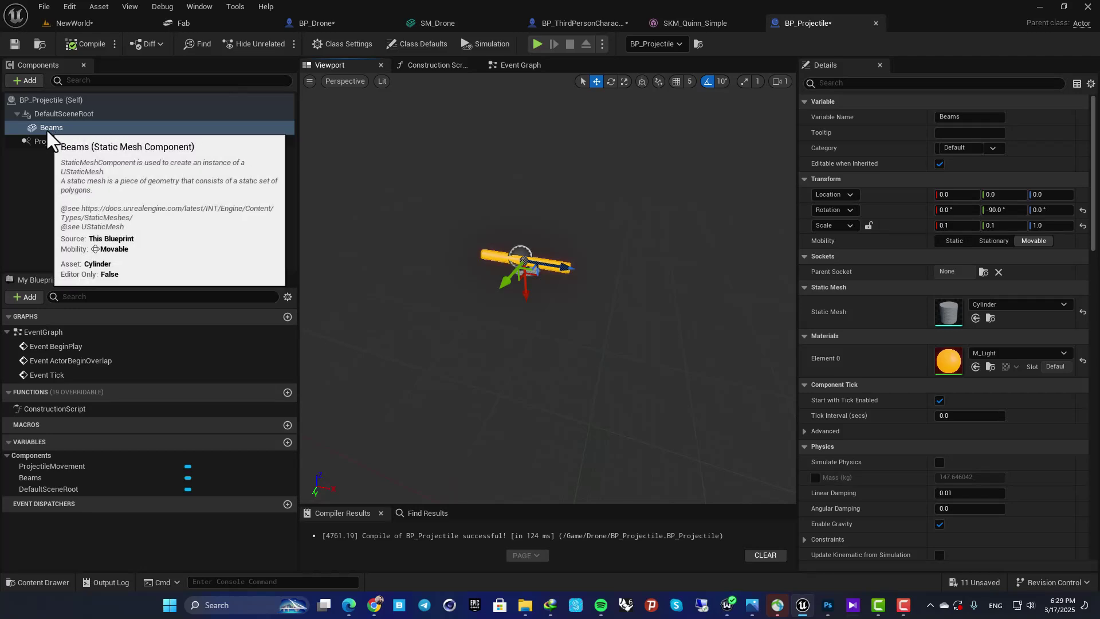
pyautogui.click(76, 142)
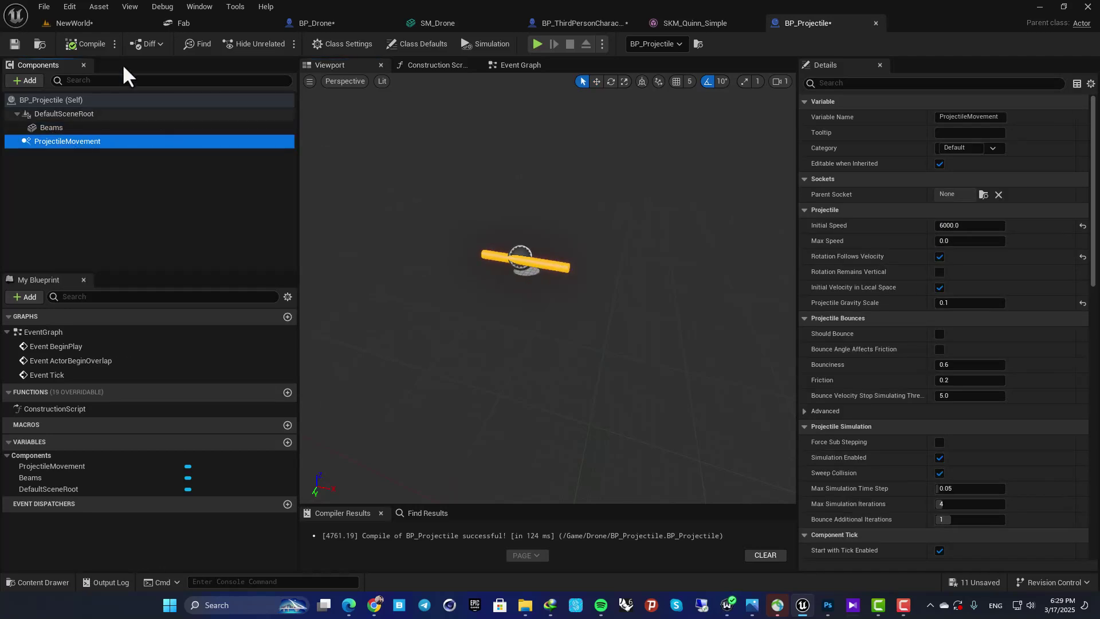
# Step: Place another BP_Projectile in the NewWorld level, play-test it to watch the projectiles fly, and stop
pyautogui.click(78, 22)
pyautogui.moveTo(303, 418); pyautogui.dragTo(320, 252)
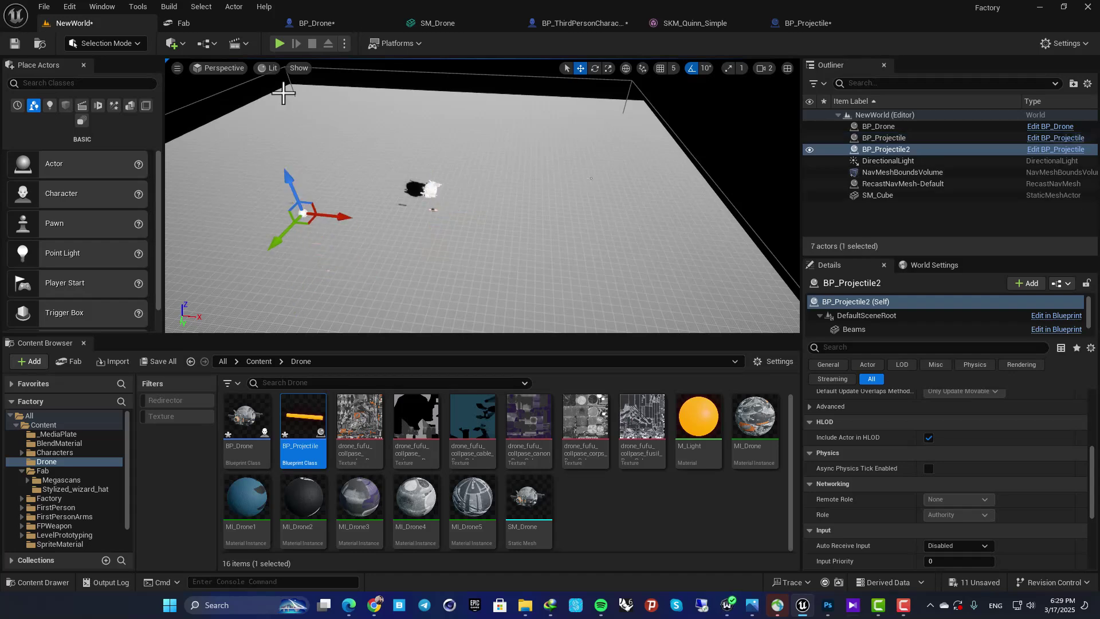
pyautogui.click(279, 43)
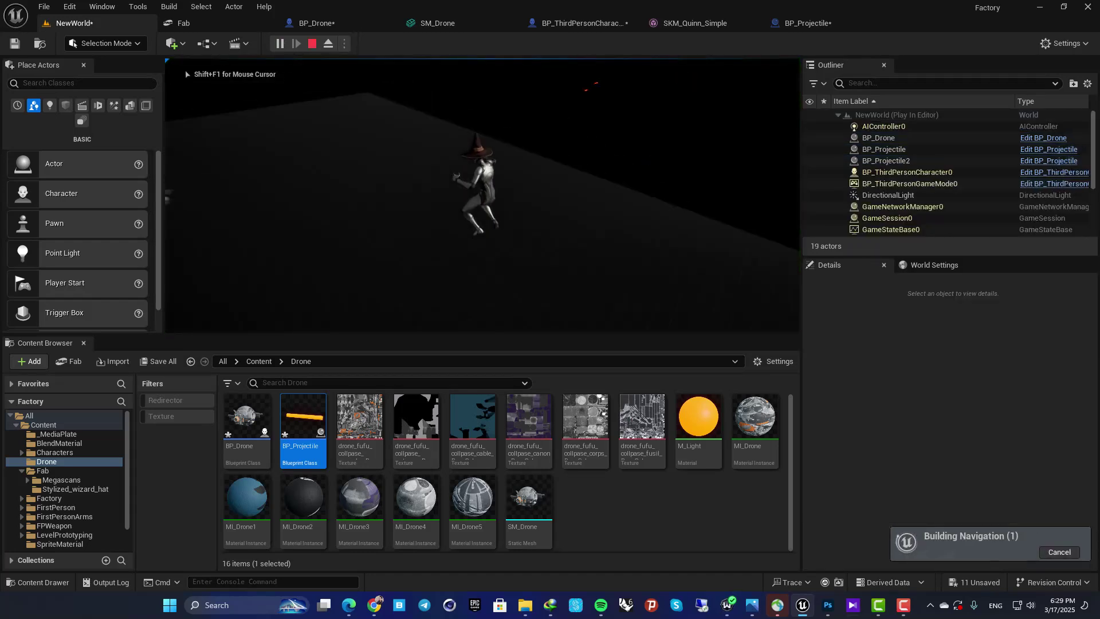
pyautogui.press('Escape')
# Step: Examine BP_Projectile's ProjectileMovement settings, and inspect BP_Drone's startup nodes and the muzzles of both guns on the drone model
pyautogui.click(799, 22)
pyautogui.click(118, 196)
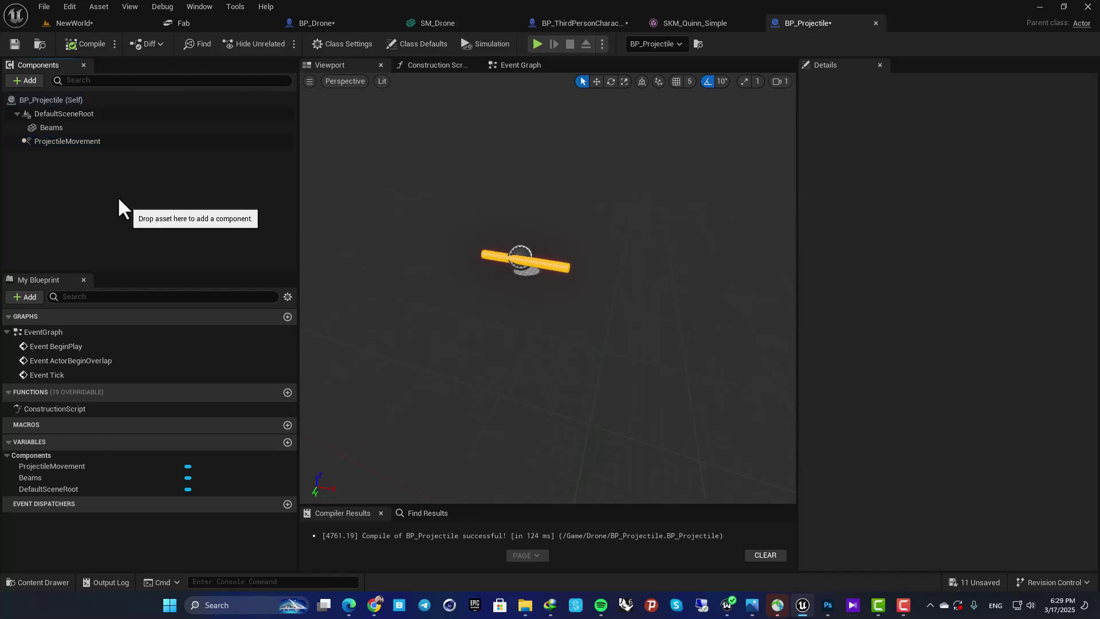
pyautogui.click(57, 147)
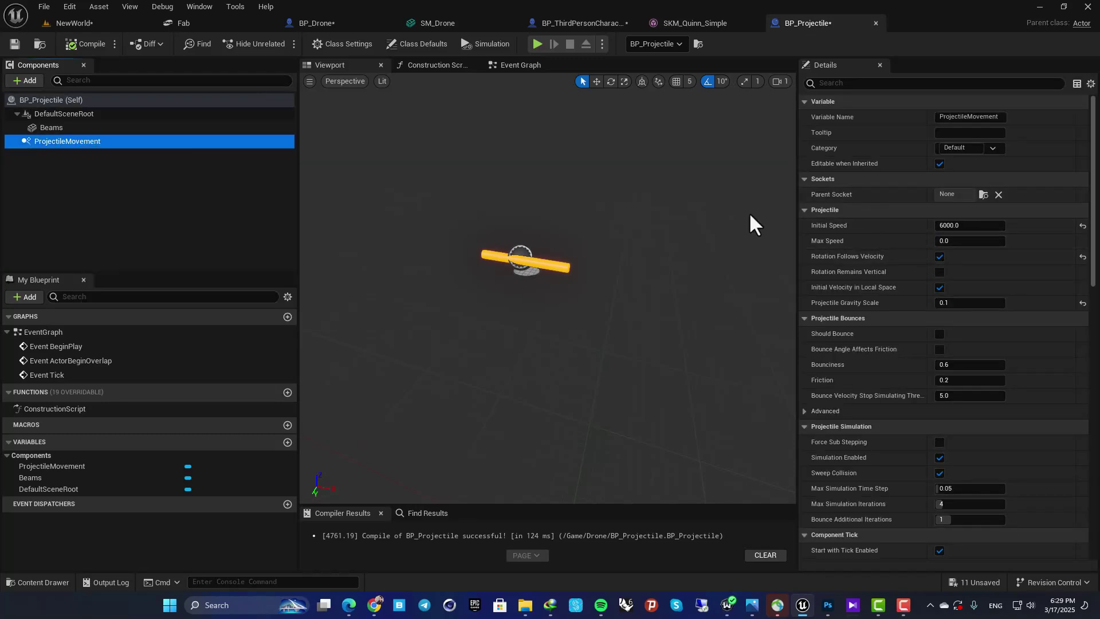
pyautogui.click(311, 20)
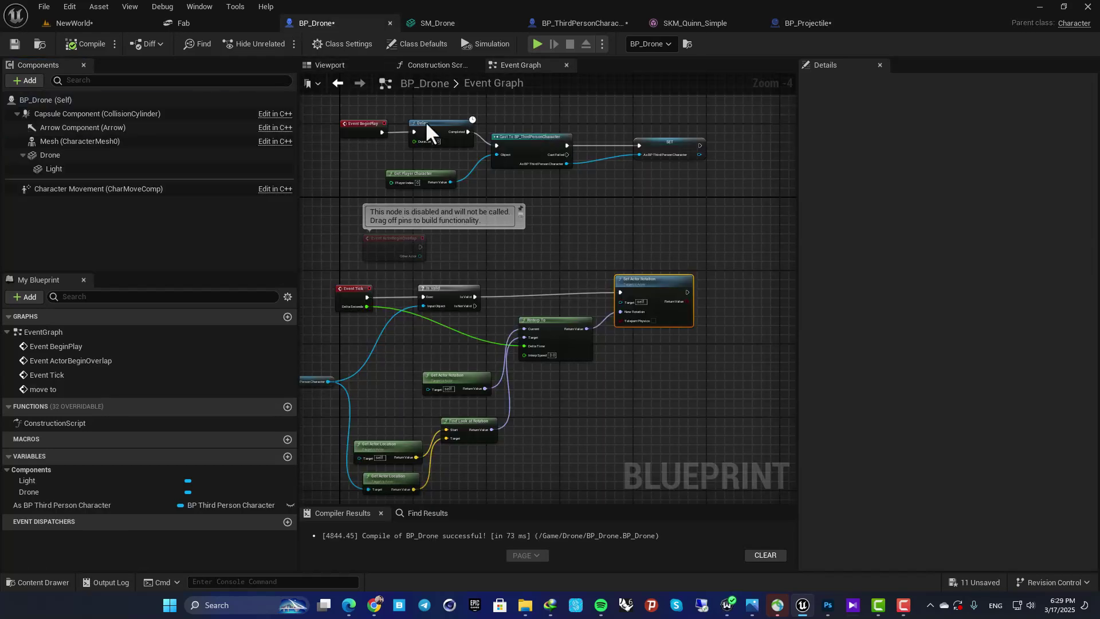
pyautogui.moveTo(577, 222); pyautogui.dragTo(590, 307, button='right')
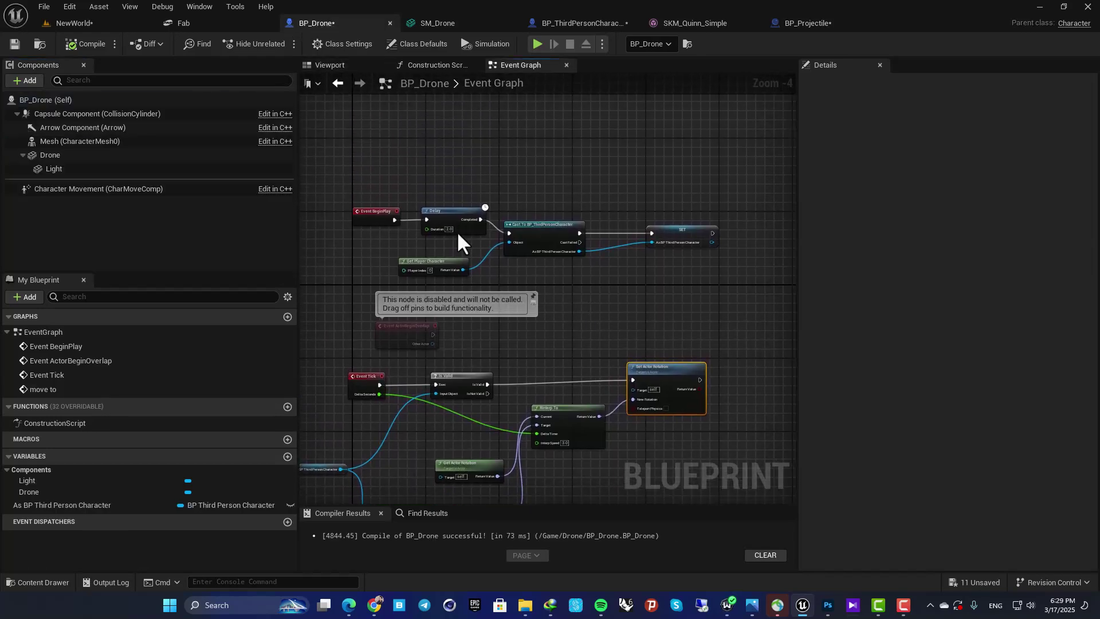
pyautogui.click(349, 66)
pyautogui.moveTo(675, 230); pyautogui.dragTo(572, 355)
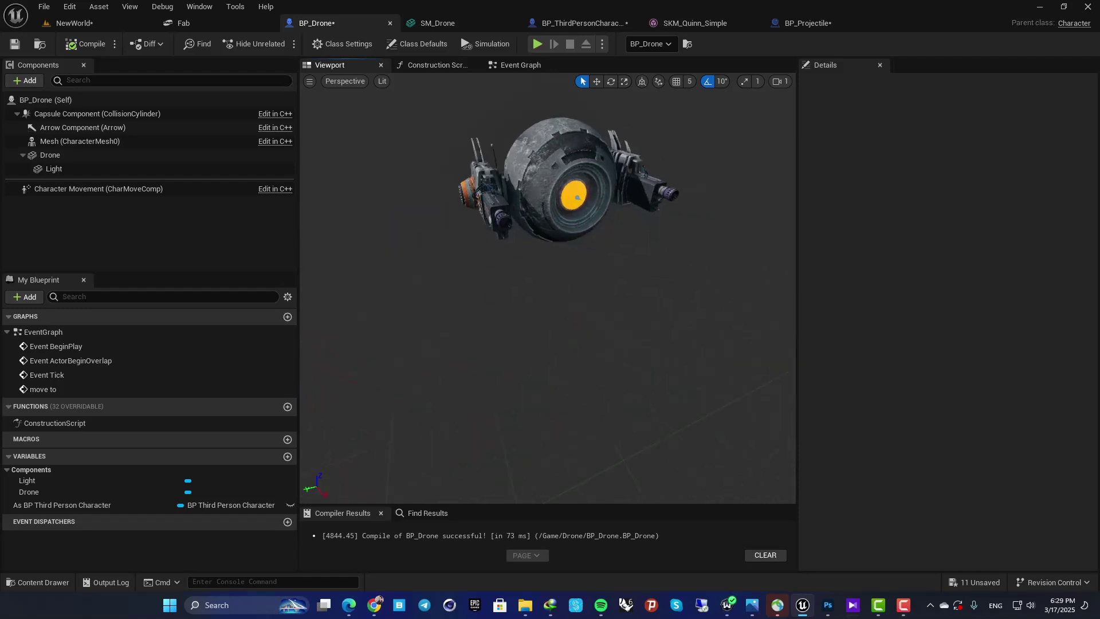
pyautogui.moveTo(656, 295)
pyautogui.mouseDown(button='right')
pyautogui.moveTo(636, 321)
pyautogui.moveTo(630, 298)
pyautogui.moveTo(656, 294)
pyautogui.mouseUp(button='right')
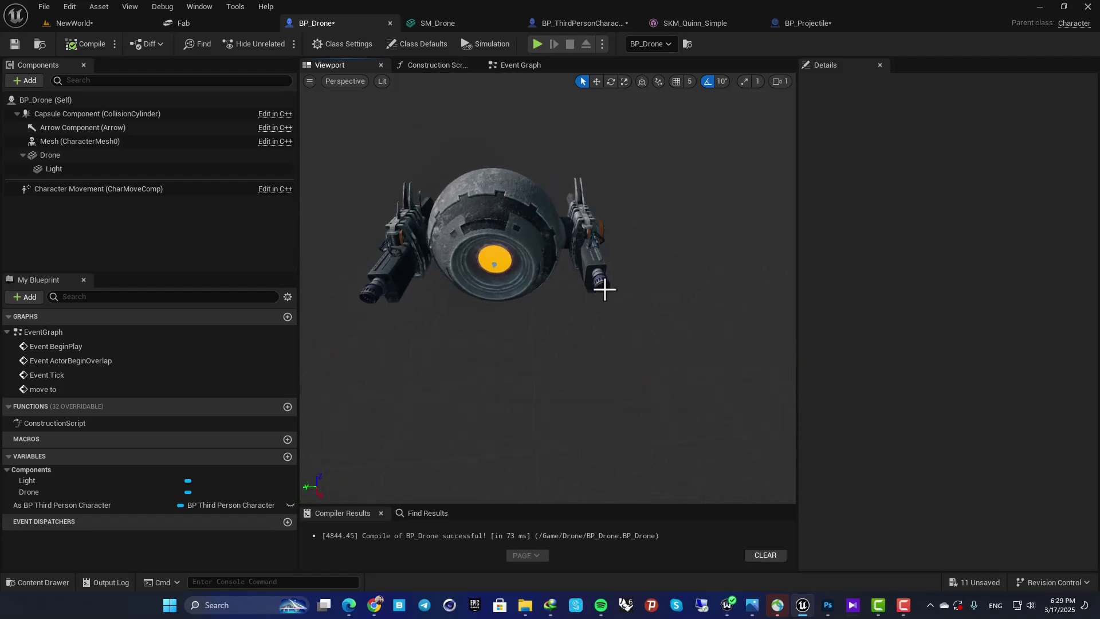
pyautogui.moveTo(622, 345)
pyautogui.mouseDown(button='right')
pyautogui.moveTo(621, 357)
pyautogui.moveTo(602, 353)
pyautogui.mouseUp(button='right')
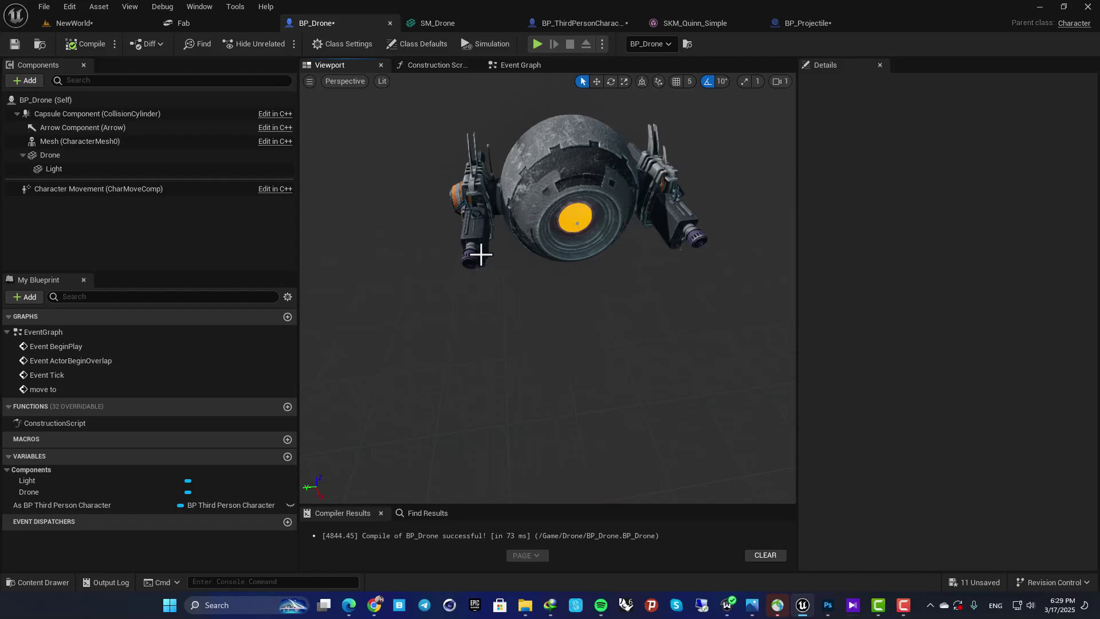
pyautogui.moveTo(473, 243); pyautogui.dragTo(682, 234, button='right')
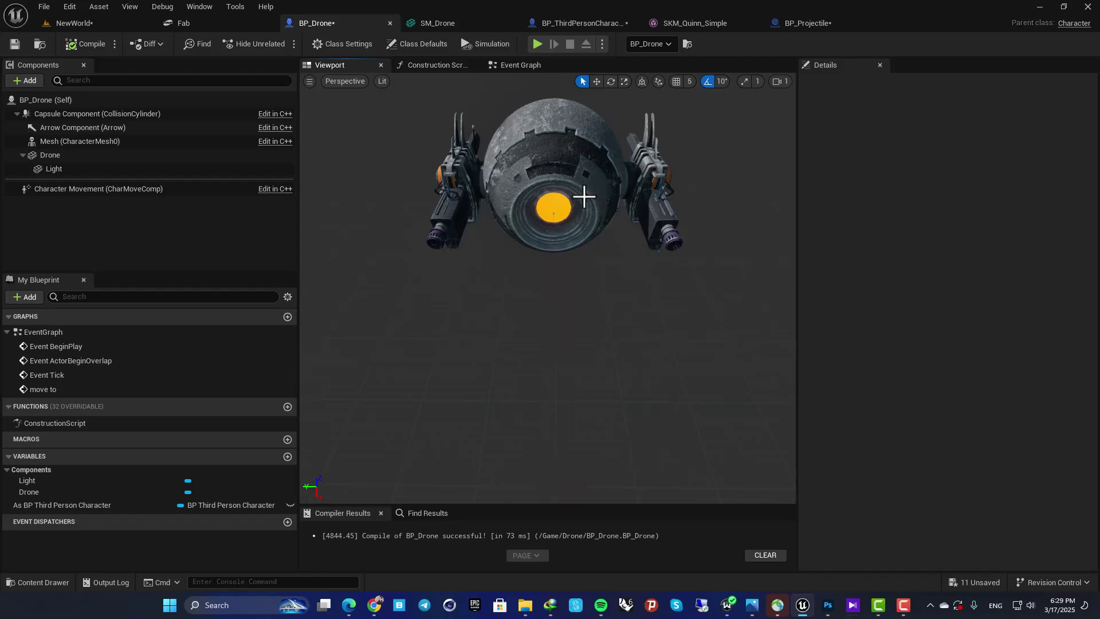
# Step: Open the SM_Drone static mesh used by the Drone component and check that its Socket Manager is enabled
pyautogui.click(582, 165)
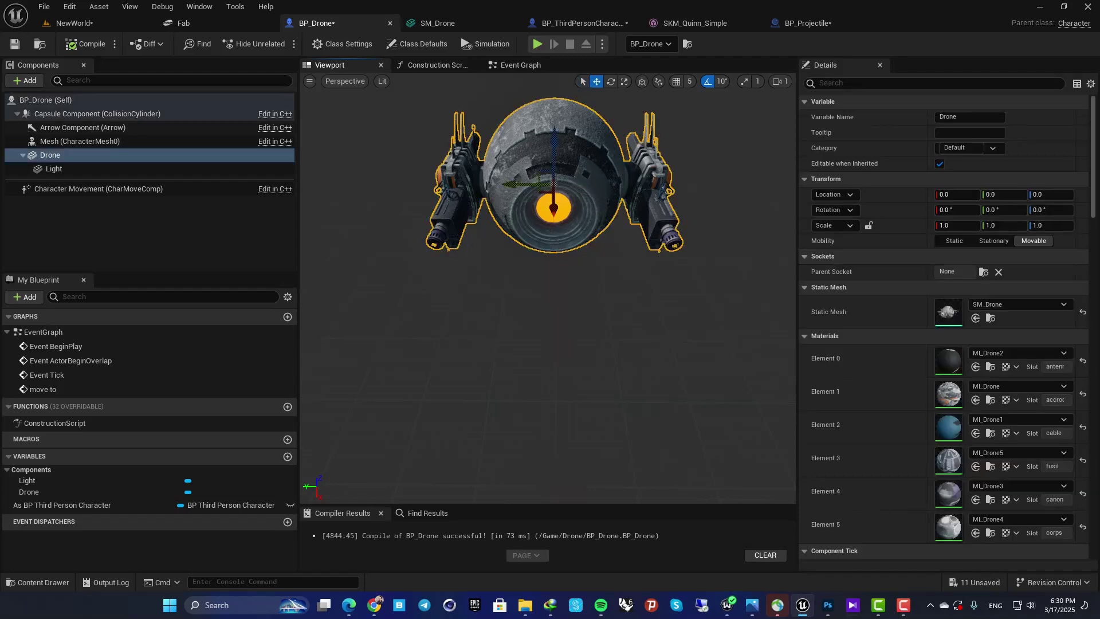
pyautogui.doubleClick(954, 308)
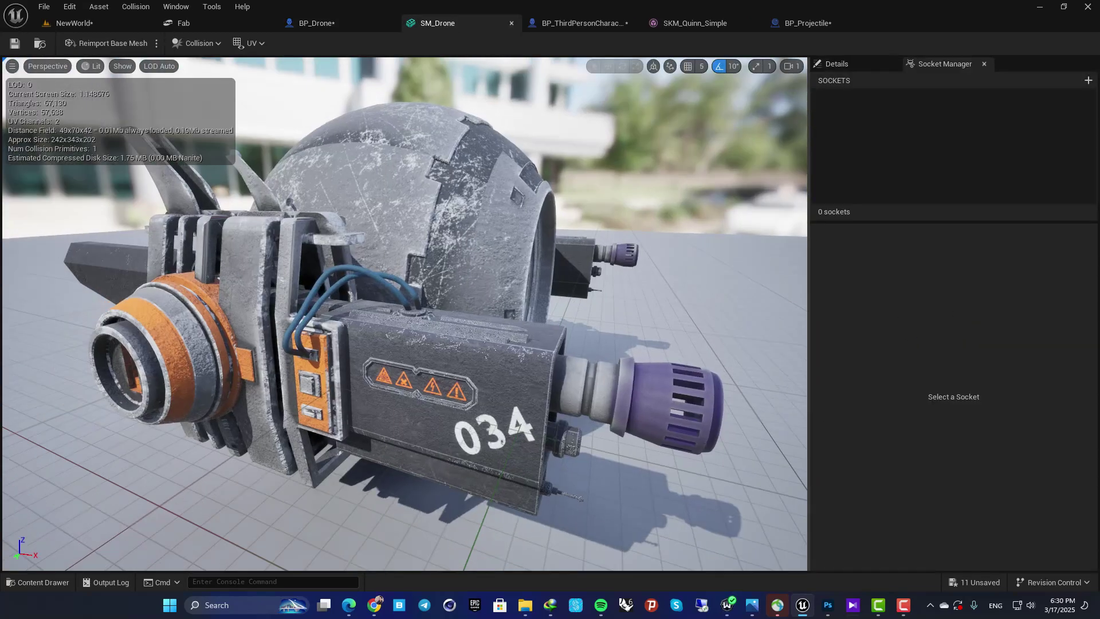
pyautogui.moveTo(424, 321); pyautogui.dragTo(395, 329, button='right')
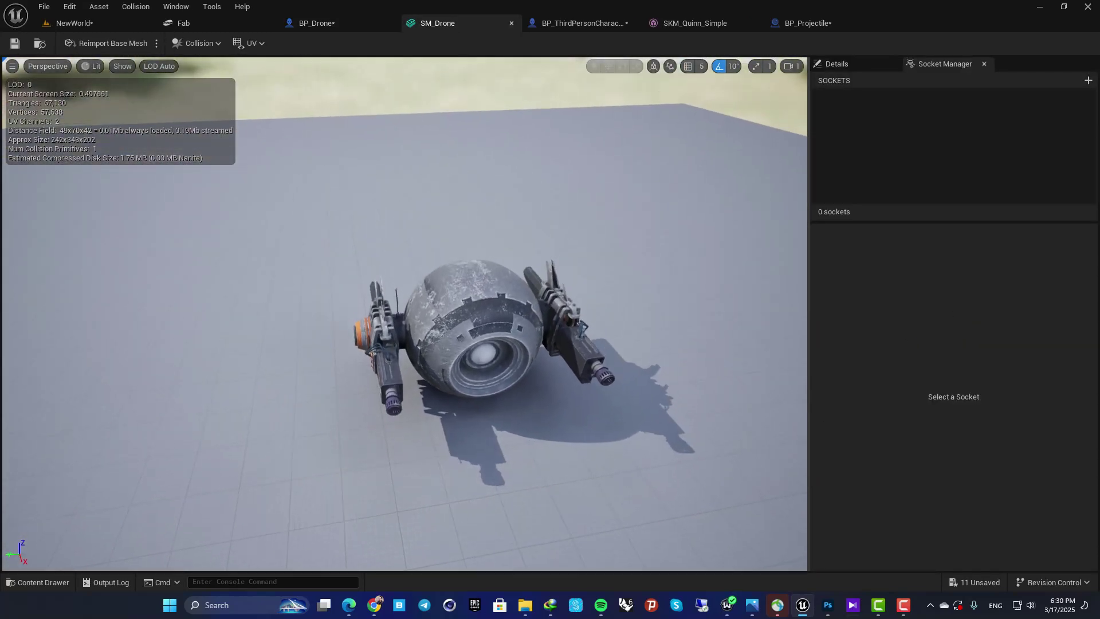
pyautogui.moveTo(455, 280); pyautogui.dragTo(460, 303, button='right')
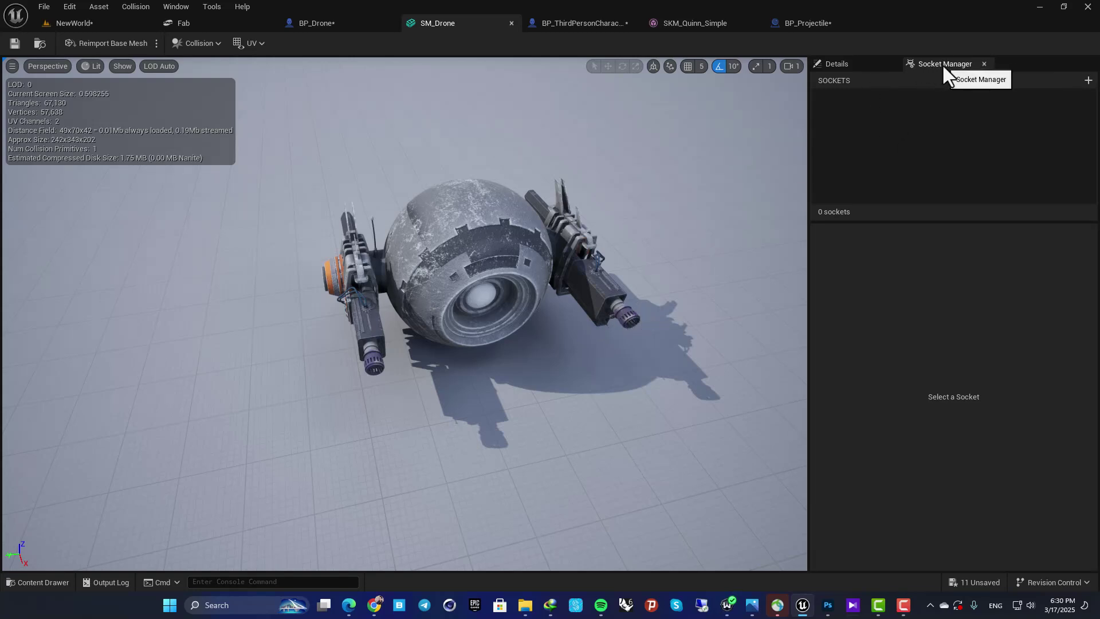
pyautogui.click(179, 6)
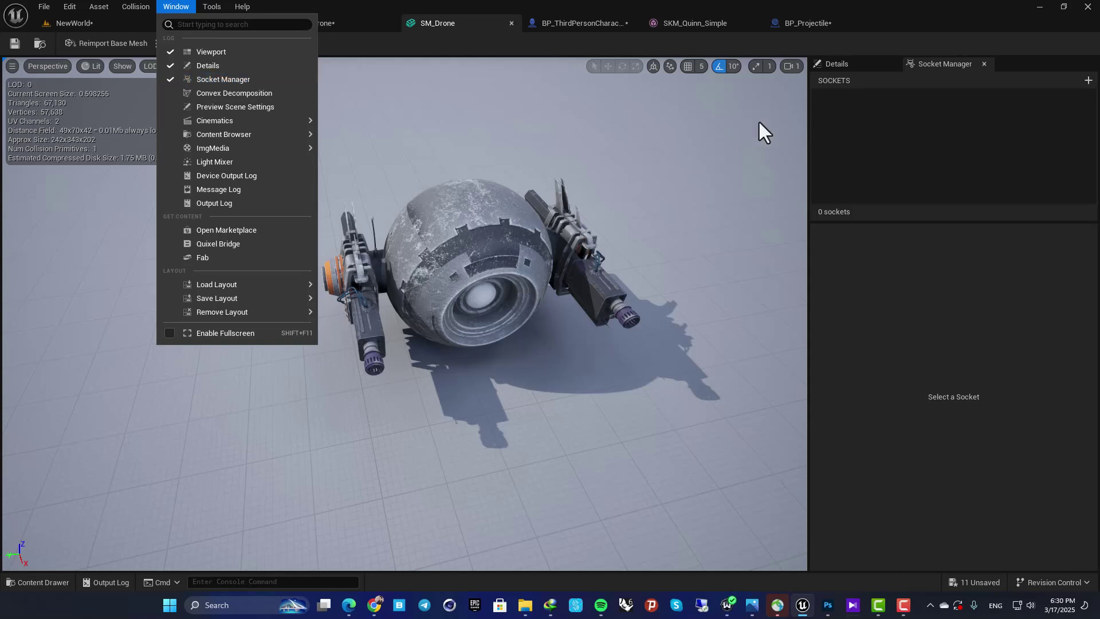
pyautogui.click(815, 113)
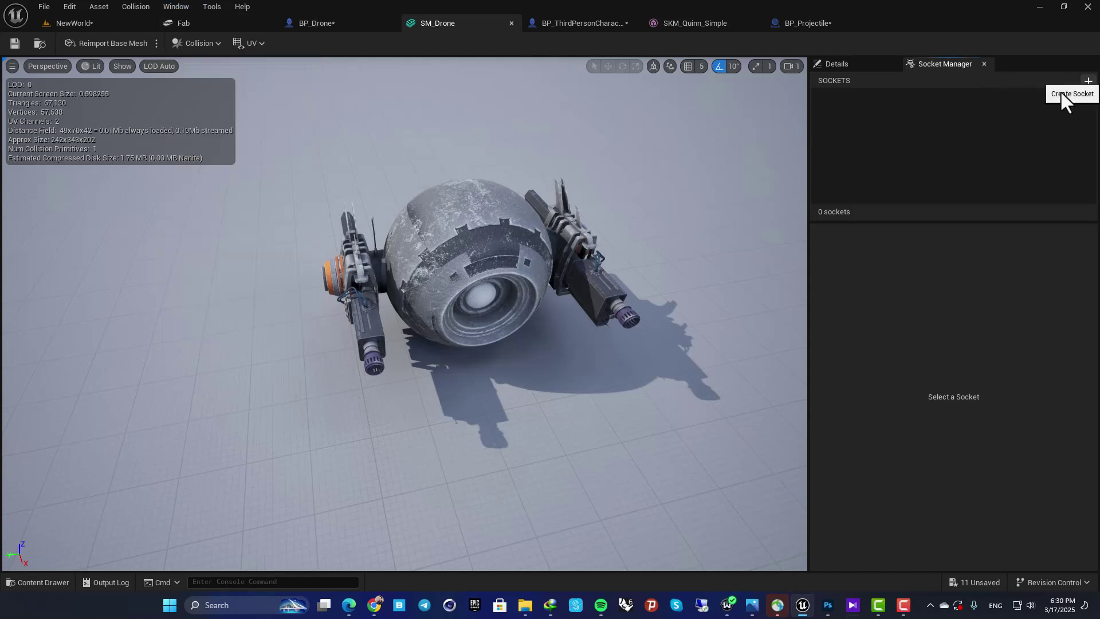
# Step: Create a socket named LeftGun on SM_Drone and place it at the left gun's muzzle, at about 135, -135, 6
pyautogui.click(1087, 81)
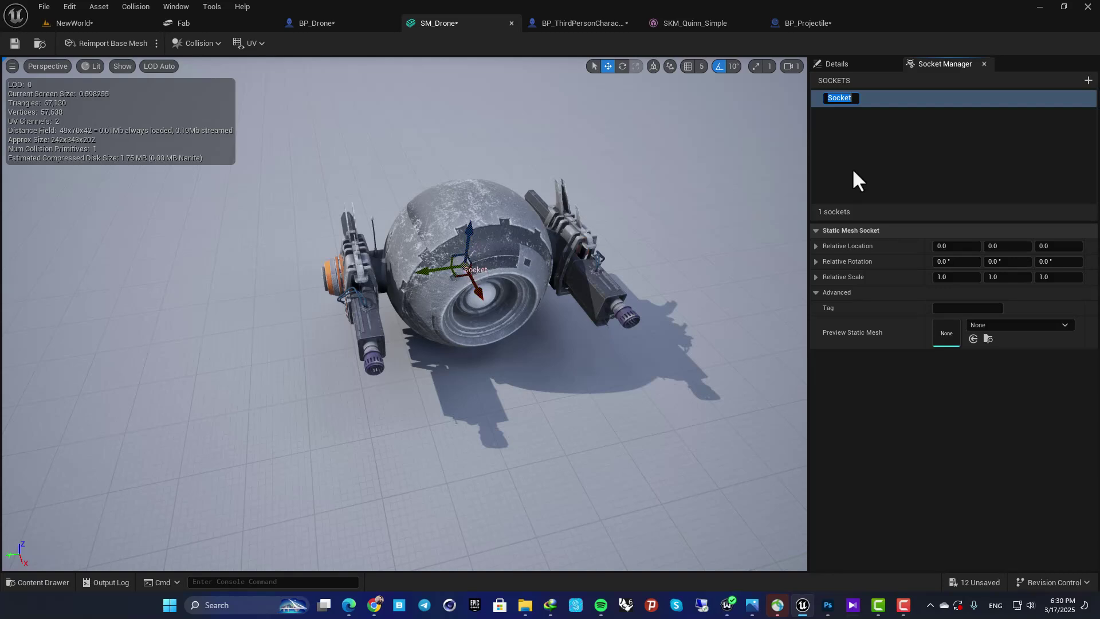
pyautogui.write('LeftGun')
pyautogui.press('Return')
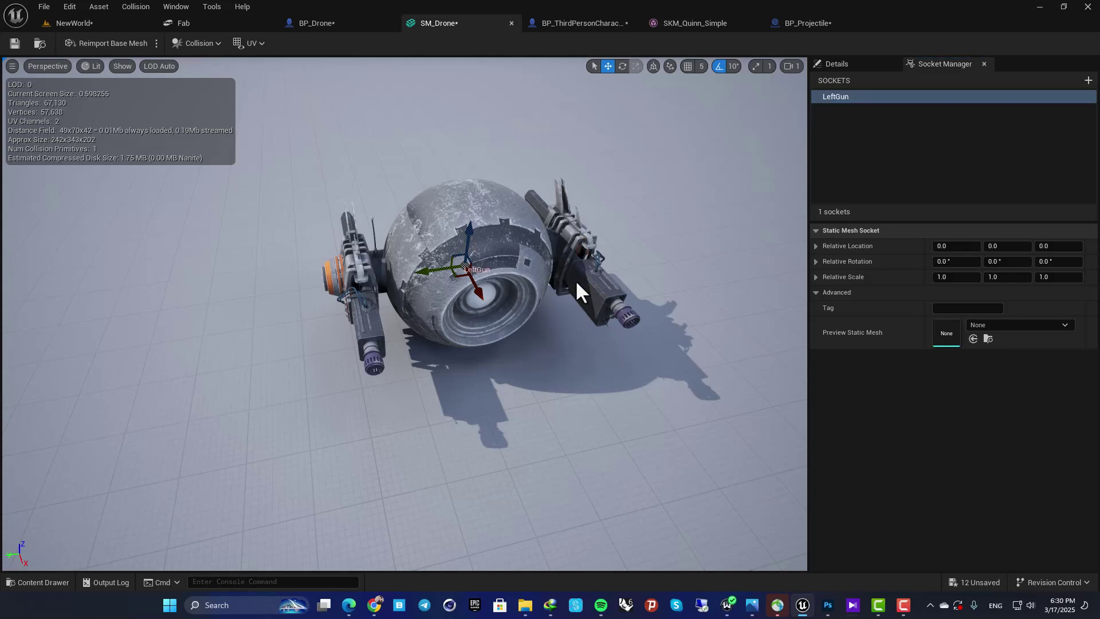
pyautogui.moveTo(468, 296); pyautogui.dragTo(599, 327)
pyautogui.moveTo(599, 327)
pyautogui.mouseDown(button='right')
pyautogui.moveTo(515, 303)
pyautogui.moveTo(604, 329)
pyautogui.mouseUp(button='right')
pyautogui.moveTo(532, 275); pyautogui.dragTo(535, 260)
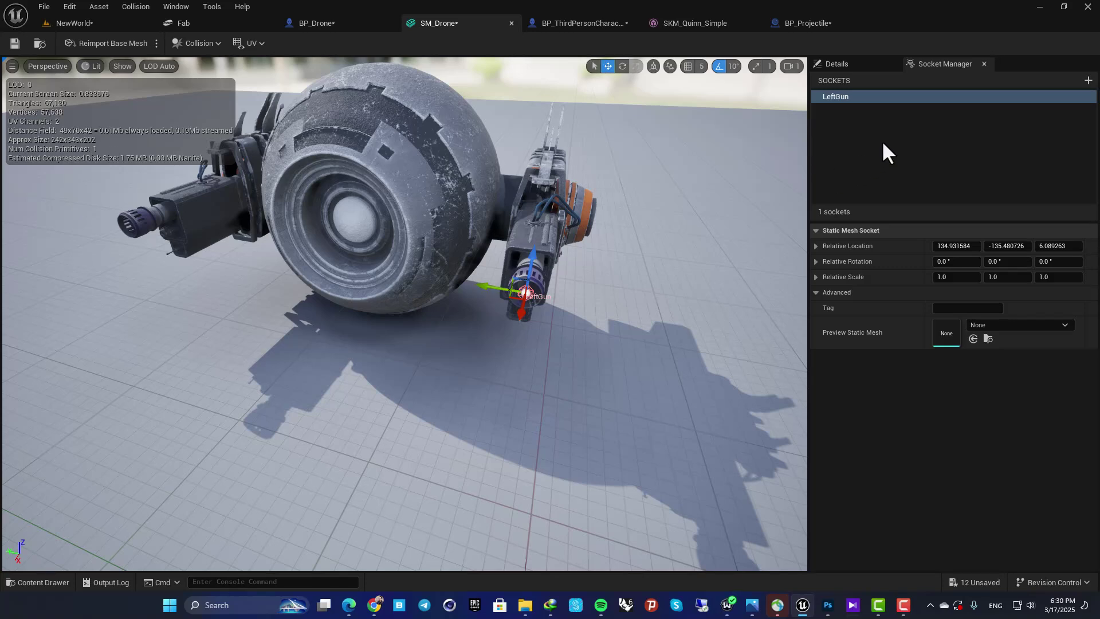
# Step: Duplicate the LeftGun socket and rename the copy RightGun
pyautogui.click(832, 97)
pyautogui.hotkey('ctrl', 'd')
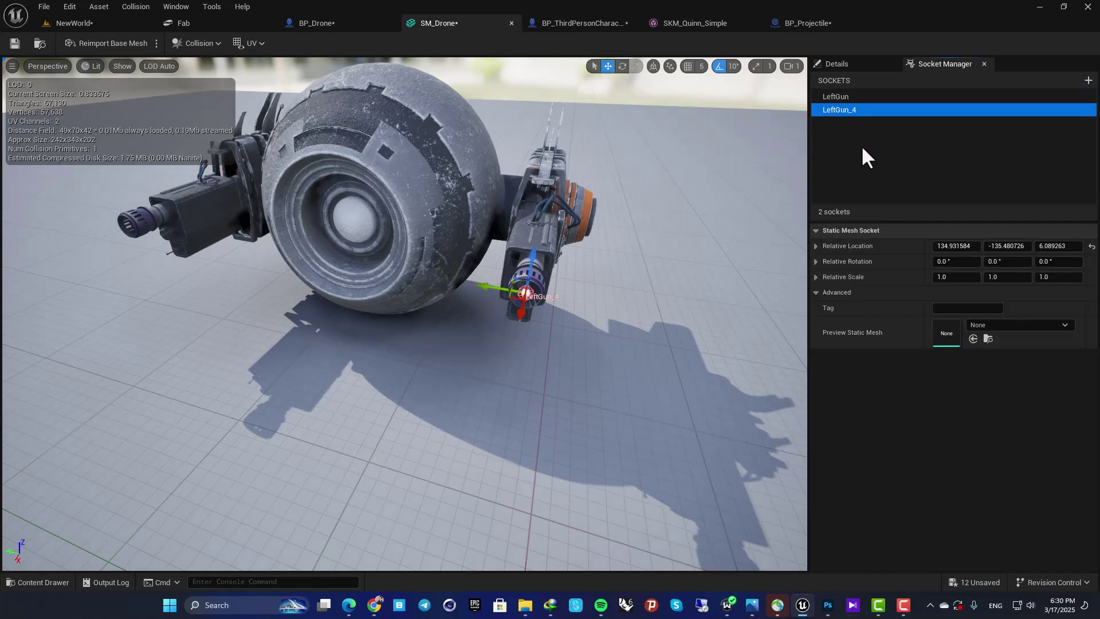
pyautogui.doubleClick(844, 109)
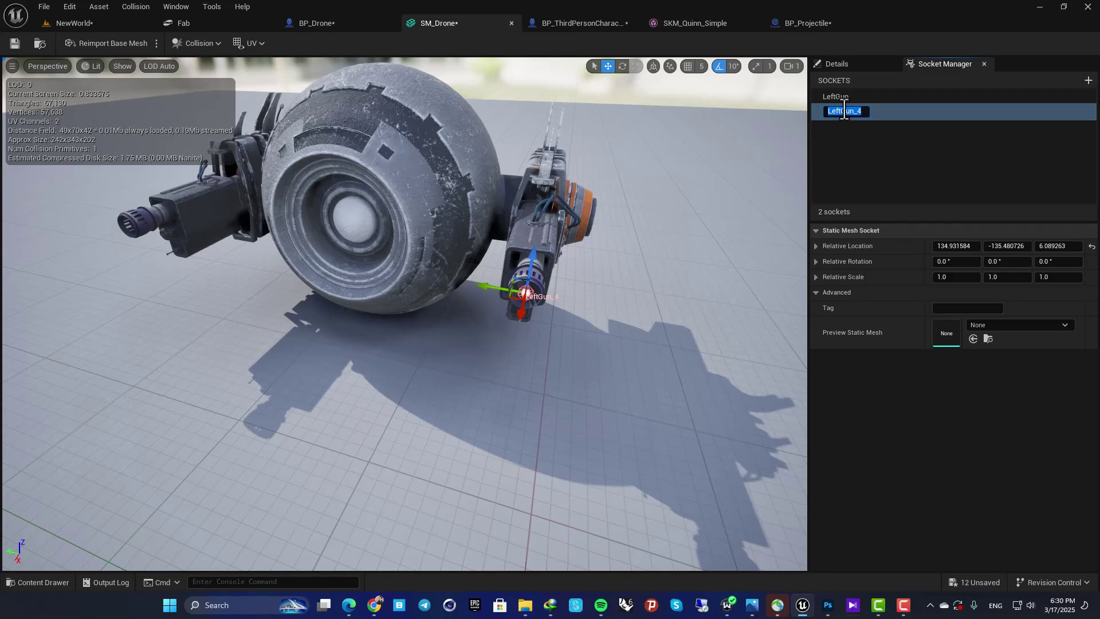
pyautogui.write('RightGun')
pyautogui.press('Return')
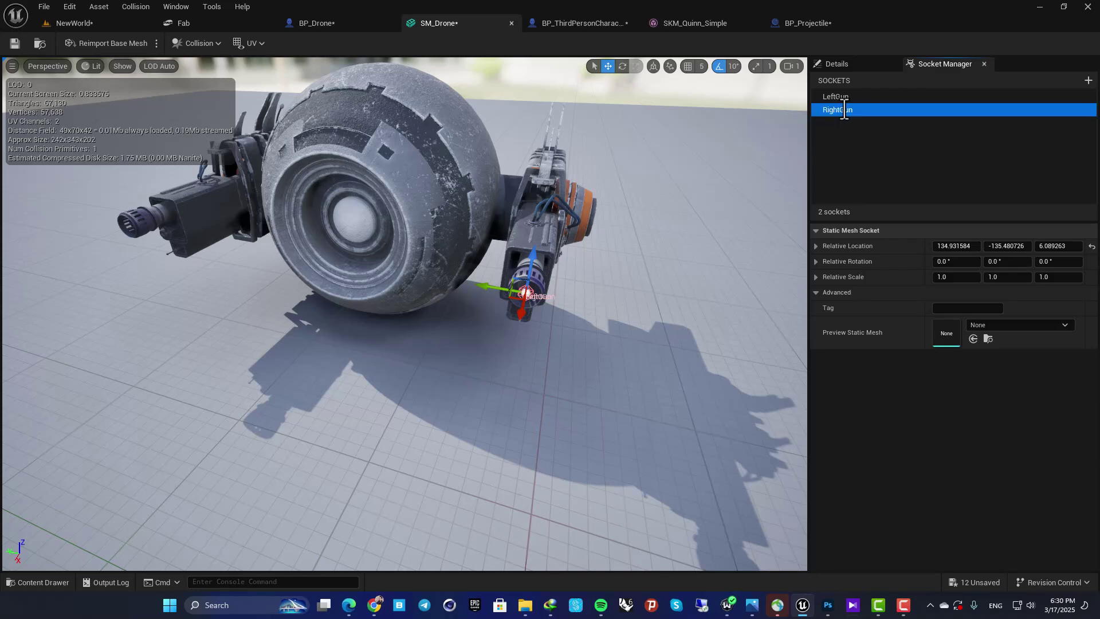
# Step: Move the RightGun socket along Y to about 135, at the opposite gun's muzzle, and save SM_Drone
pyautogui.moveTo(491, 288); pyautogui.dragTo(179, 227)
pyautogui.moveTo(215, 253)
pyautogui.mouseDown(button='right')
pyautogui.moveTo(252, 255)
pyautogui.moveTo(215, 253)
pyautogui.mouseUp(button='right')
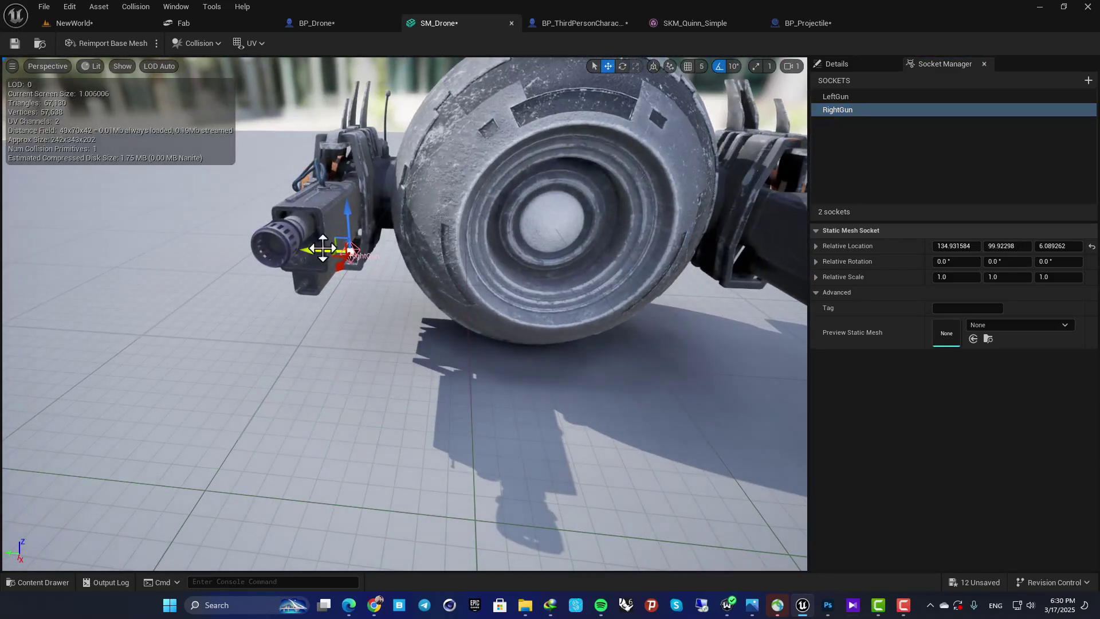
pyautogui.moveTo(321, 248); pyautogui.dragTo(236, 247)
pyautogui.moveTo(236, 248); pyautogui.dragTo(241, 286, button='right')
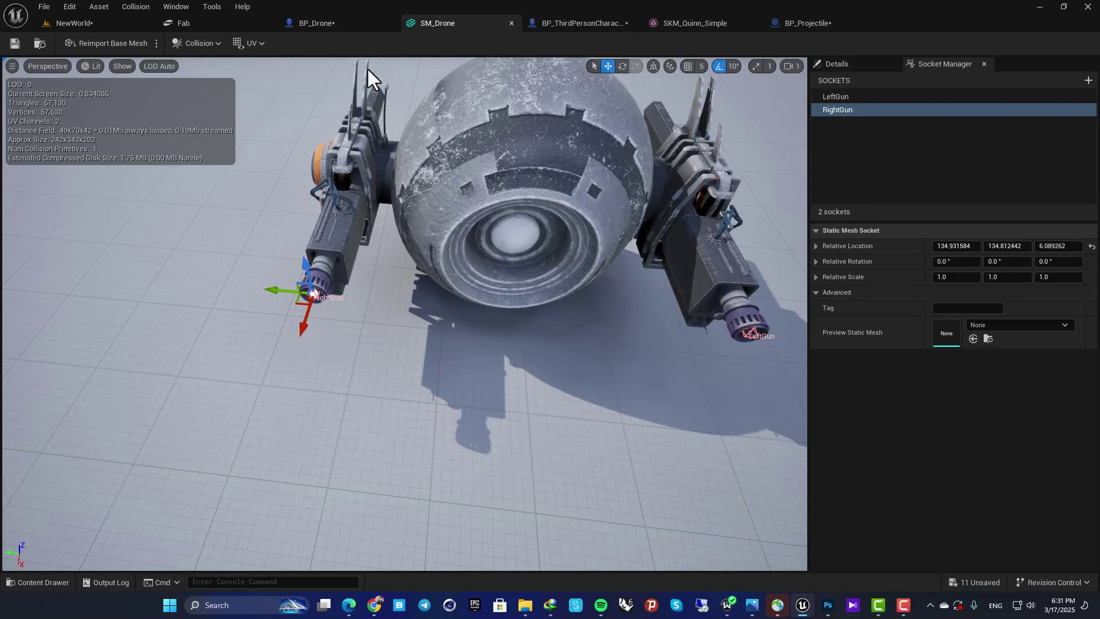
# Step: Add a Drone reference to BP_Drone's event graph and connect it to a new Get Socket Location node
pyautogui.click(334, 21)
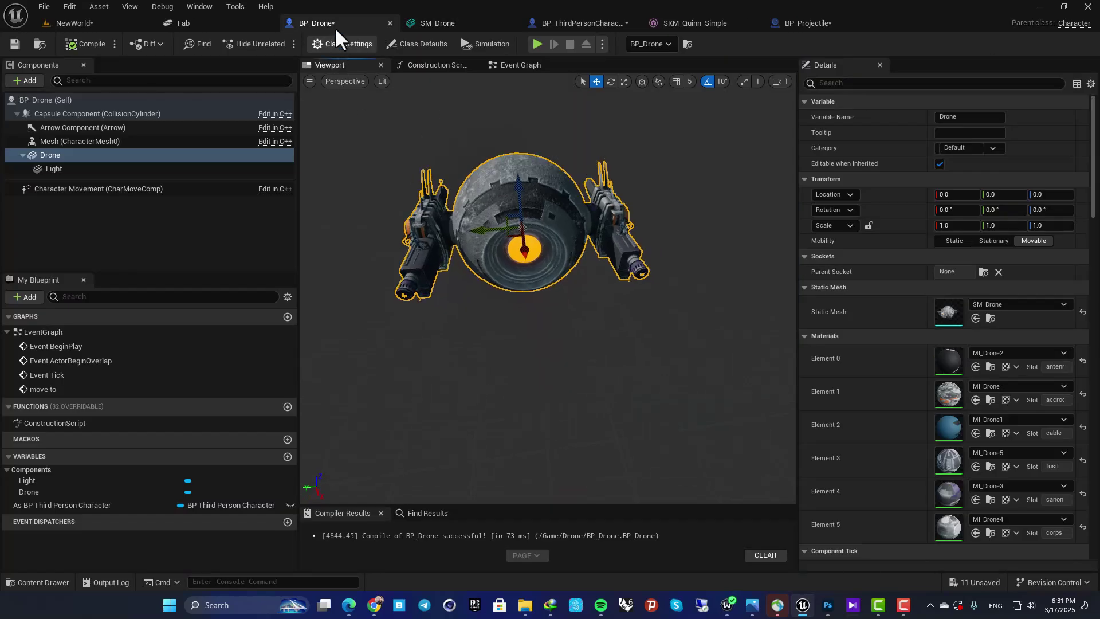
pyautogui.click(515, 65)
pyautogui.scroll(3, 593, 284)
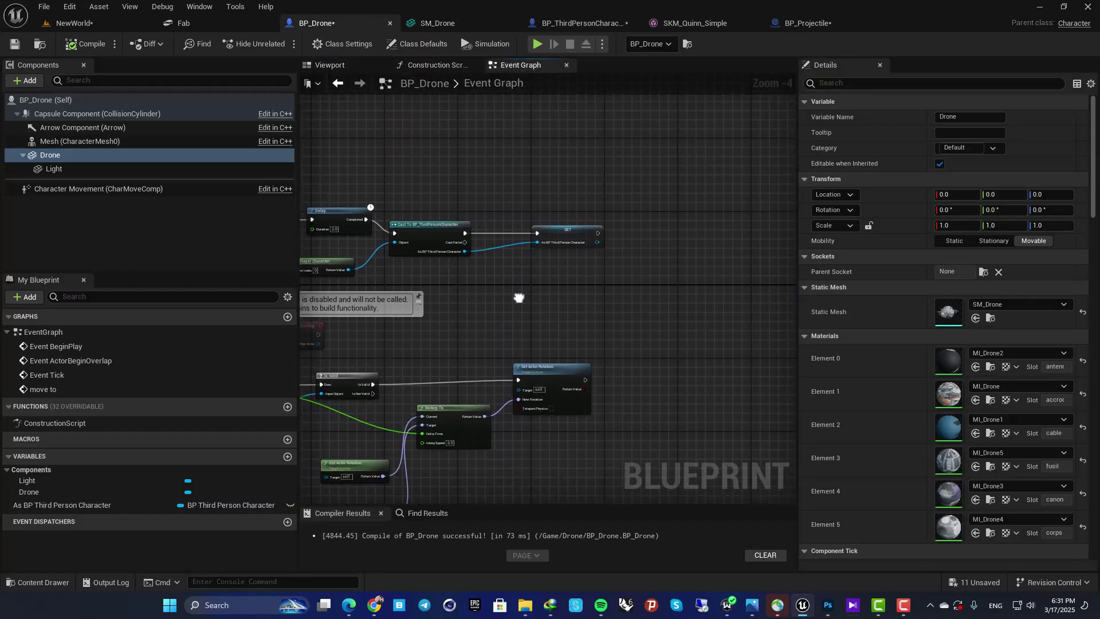
pyautogui.moveTo(48, 157); pyautogui.dragTo(632, 309)
pyautogui.scroll(1, 511, 339)
pyautogui.write('get so')
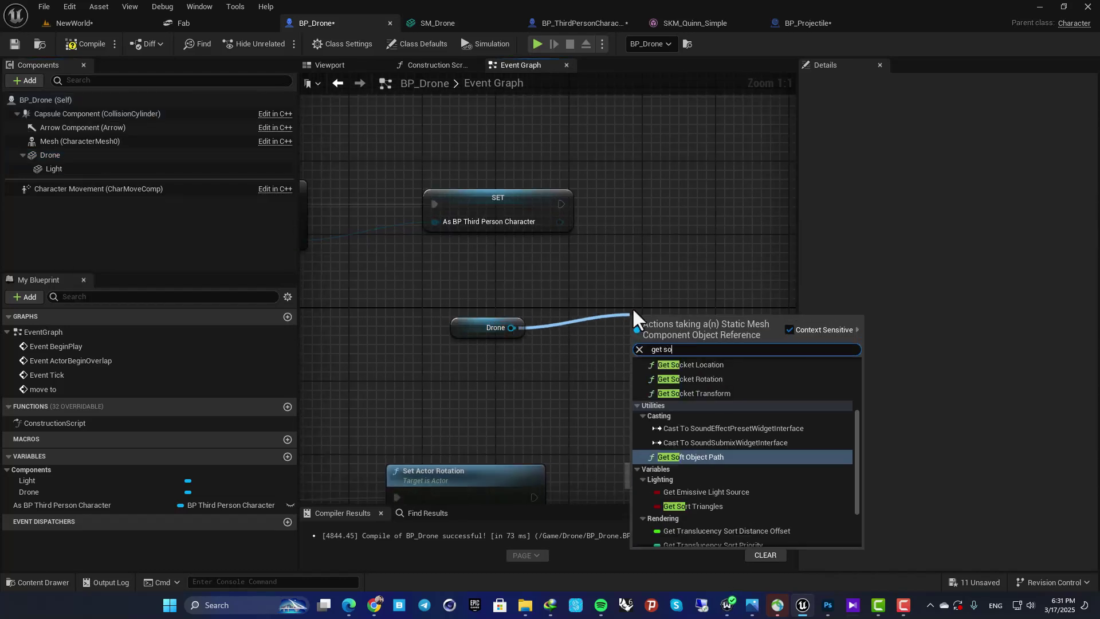
pyautogui.write('cket')
pyautogui.click(719, 403)
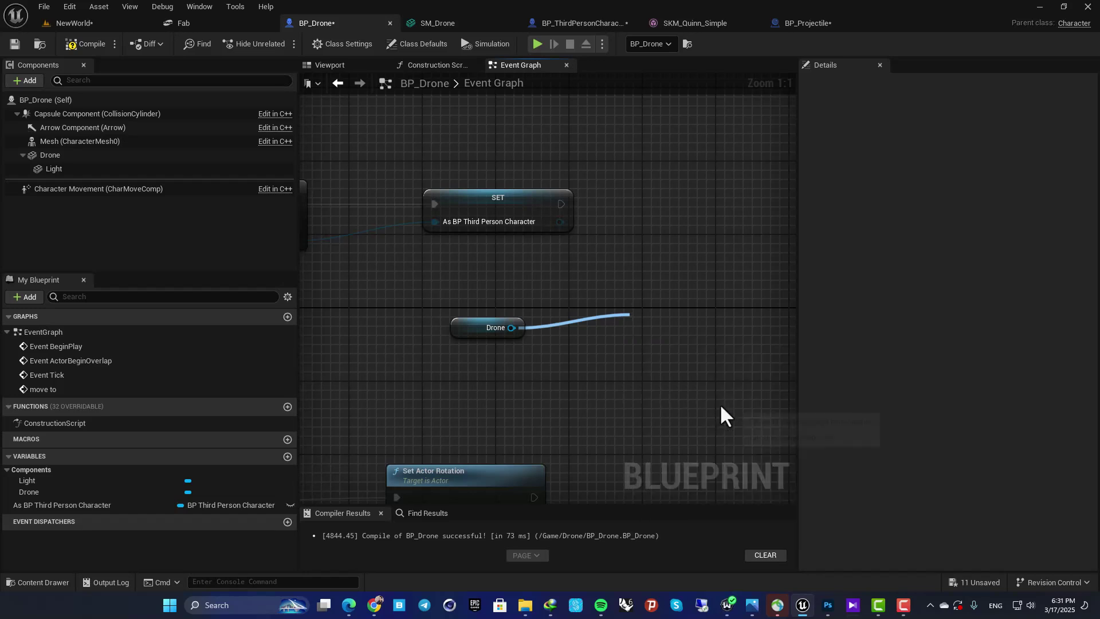
pyautogui.moveTo(643, 318); pyautogui.dragTo(626, 289)
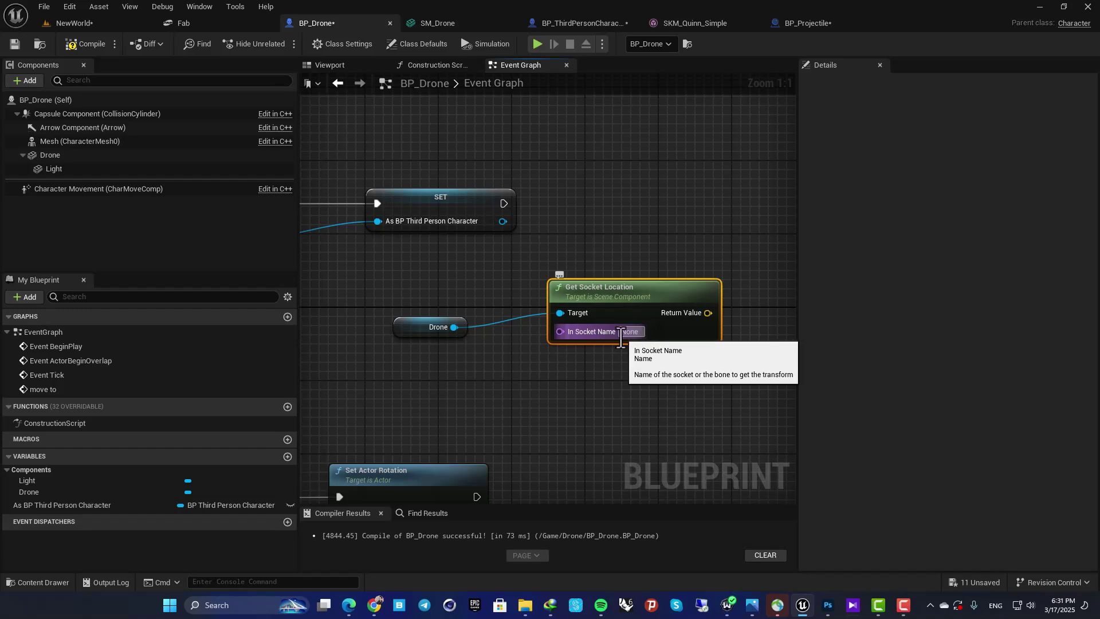
# Step: Close the SKM_Quinn_Simple asset and copy the LeftGun socket's name from SM_Drone
pyautogui.moveTo(720, 281); pyautogui.dragTo(628, 338, button='right')
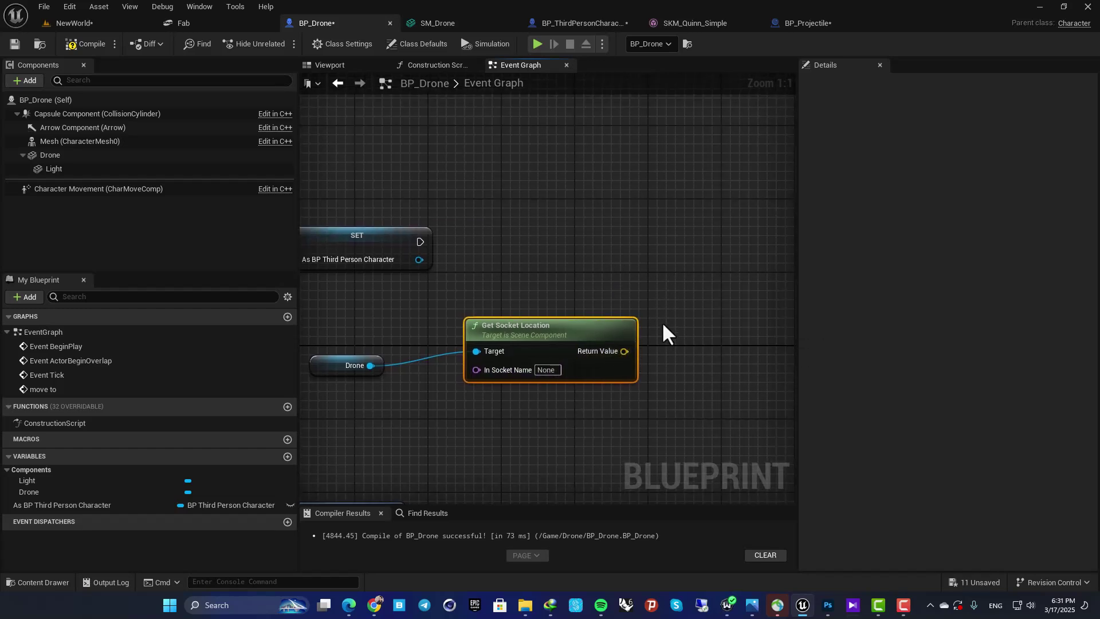
pyautogui.click(696, 26)
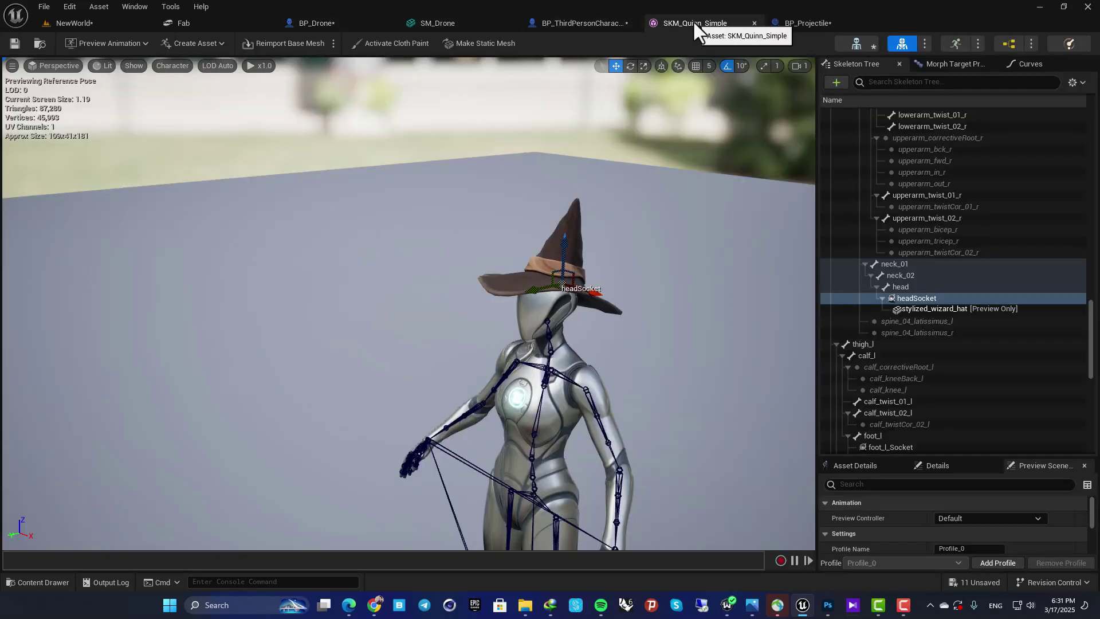
pyautogui.middleClick(692, 19)
pyautogui.click(459, 19)
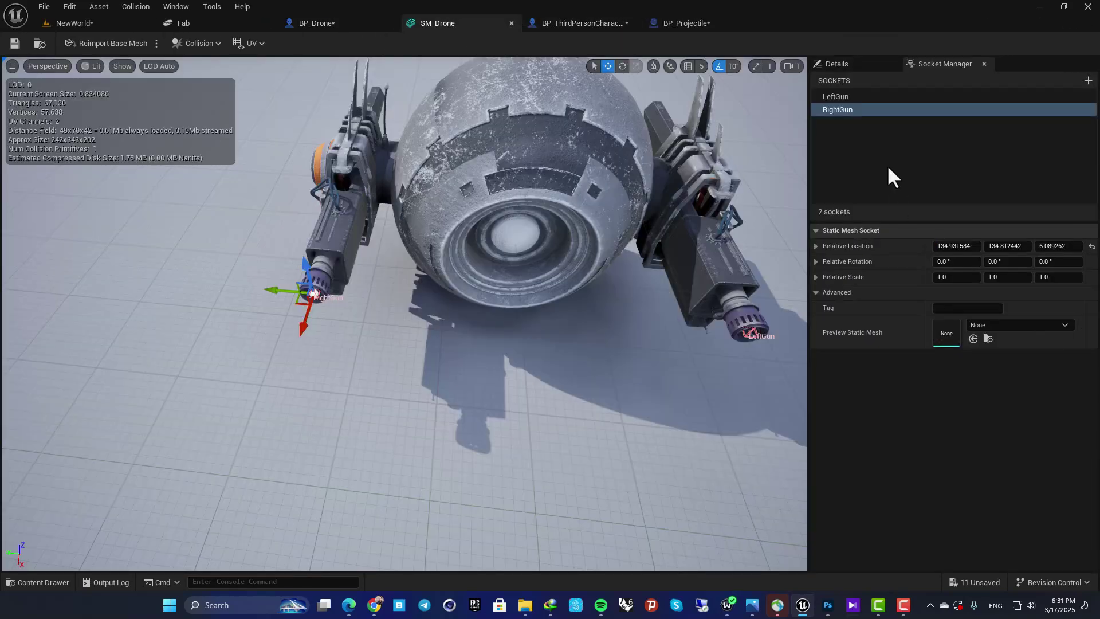
pyautogui.click(837, 98)
pyautogui.click(836, 98)
pyautogui.hotkey('ctrl', 'c')
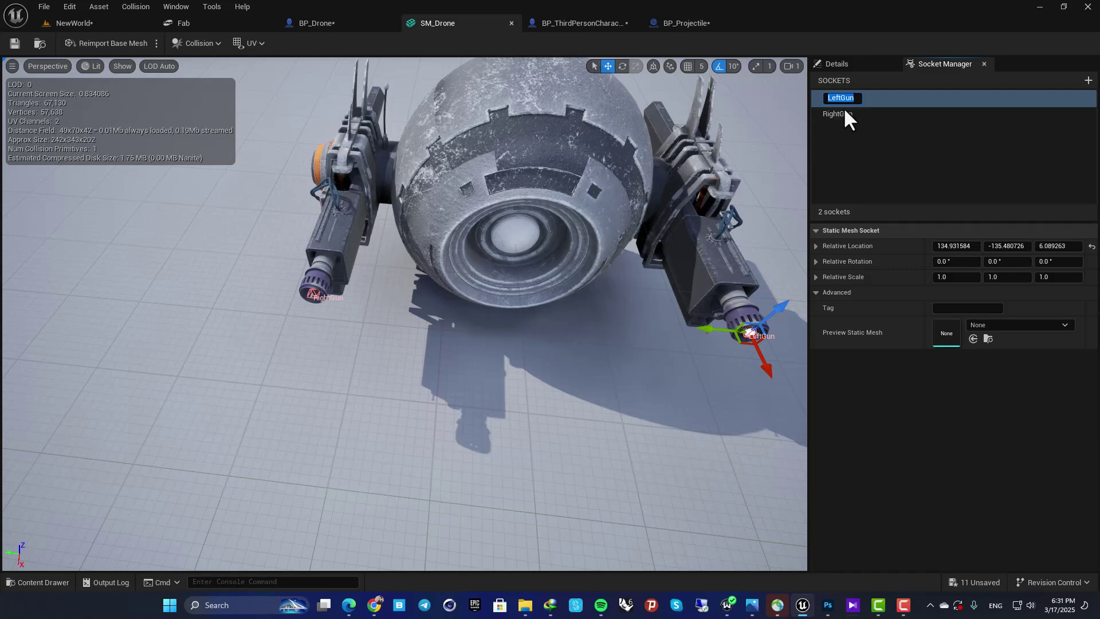
pyautogui.click(559, 84)
# Step: Set In Socket Name to LeftGun on the Get Socket Location node in BP_Drone's event graph
pyautogui.click(334, 21)
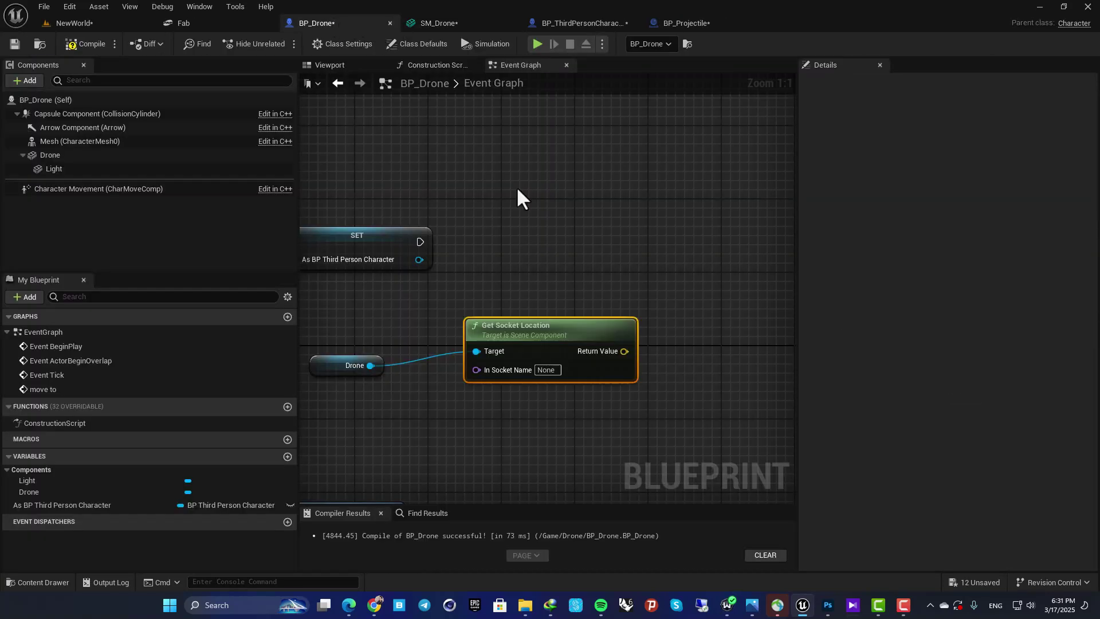
pyautogui.moveTo(545, 279); pyautogui.dragTo(583, 281, button='right')
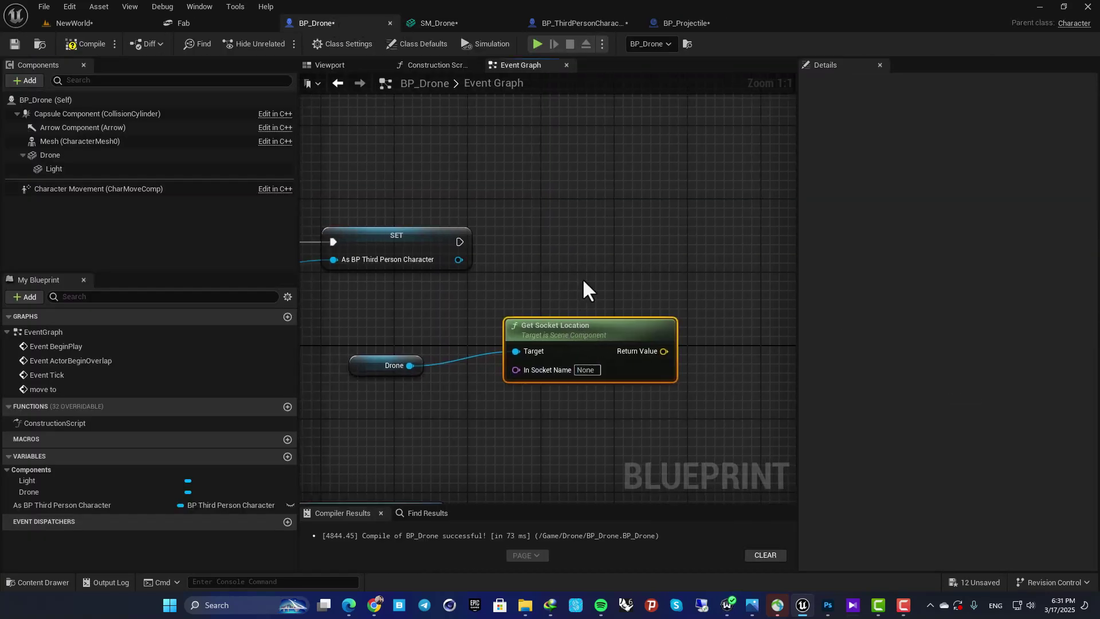
pyautogui.click(587, 369)
pyautogui.hotkey('ctrl', 'v')
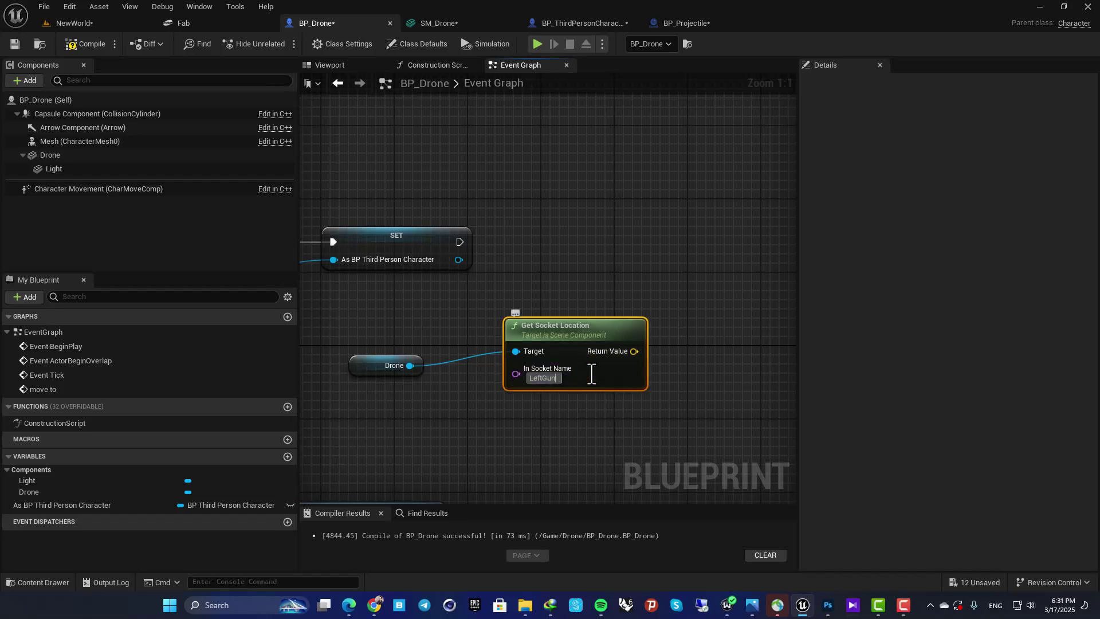
# Step: Add a Draw Debug Sphere node after the character SET node and connect the socket location's Return Value to its Center
pyautogui.moveTo(591, 374); pyautogui.dragTo(648, 390, button='right')
pyautogui.scroll(-3, 668, 303)
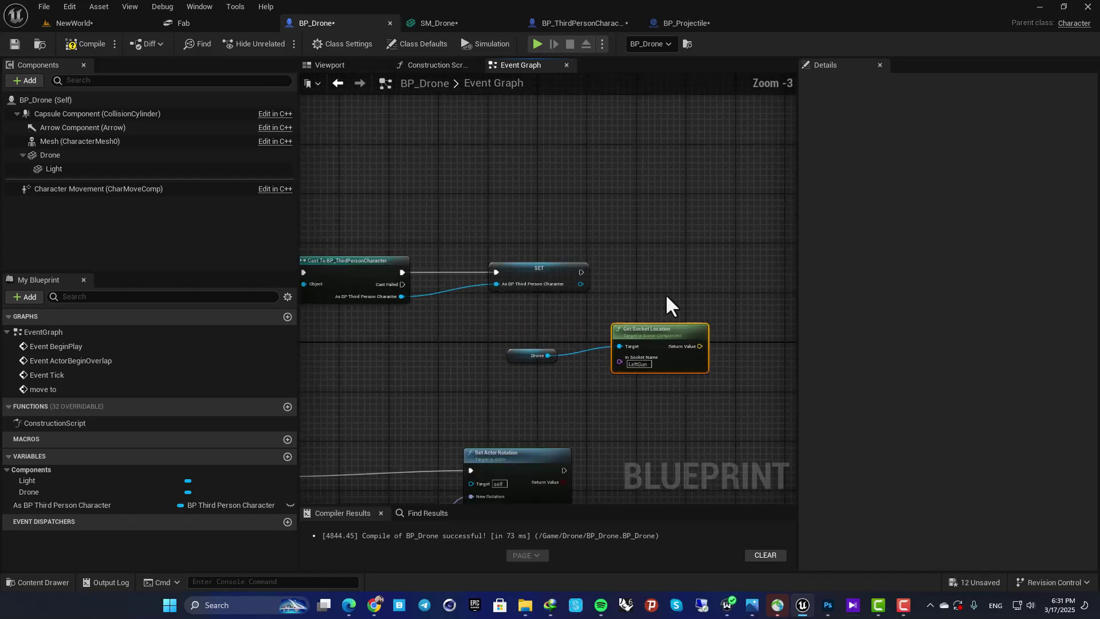
pyautogui.moveTo(666, 295); pyautogui.dragTo(487, 299, button='right')
pyautogui.scroll(2, 603, 304)
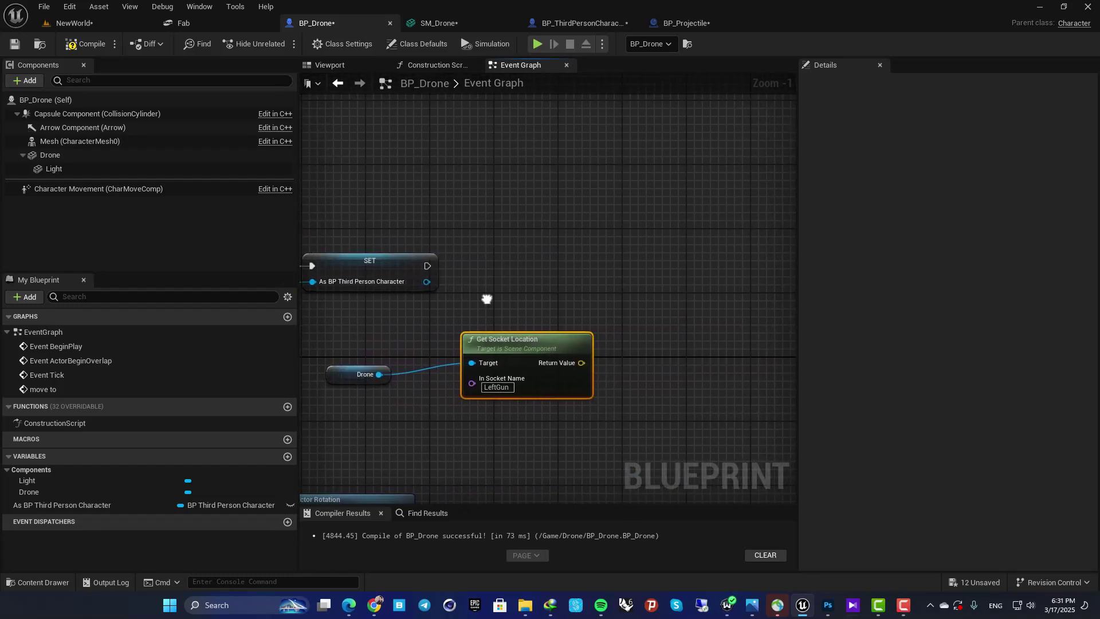
pyautogui.moveTo(427, 266); pyautogui.dragTo(641, 252)
pyautogui.write('dra')
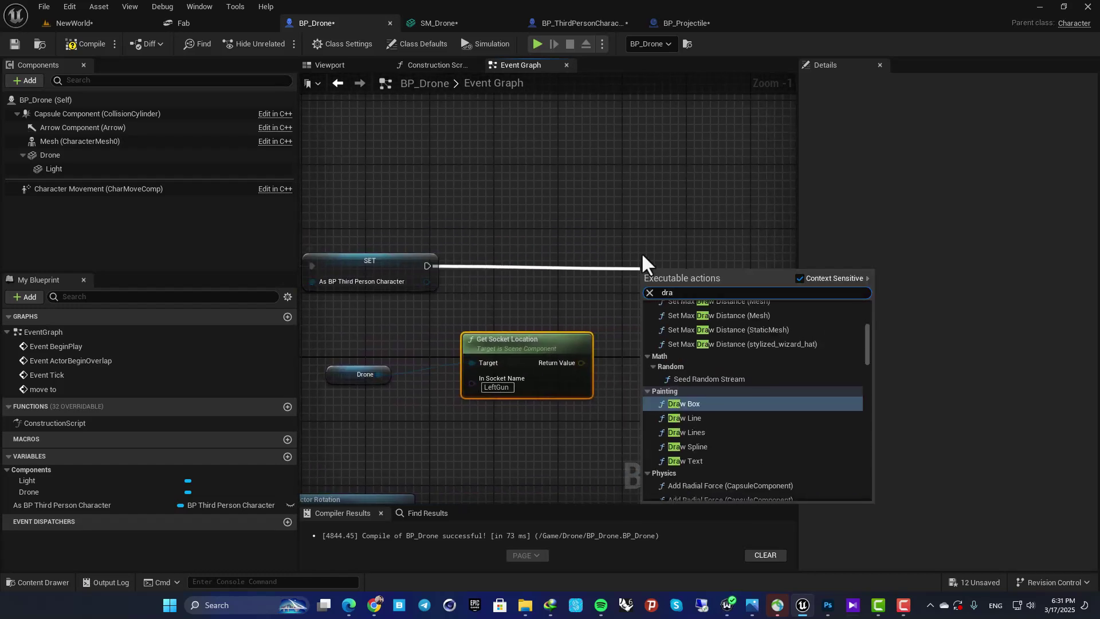
pyautogui.write('w a')
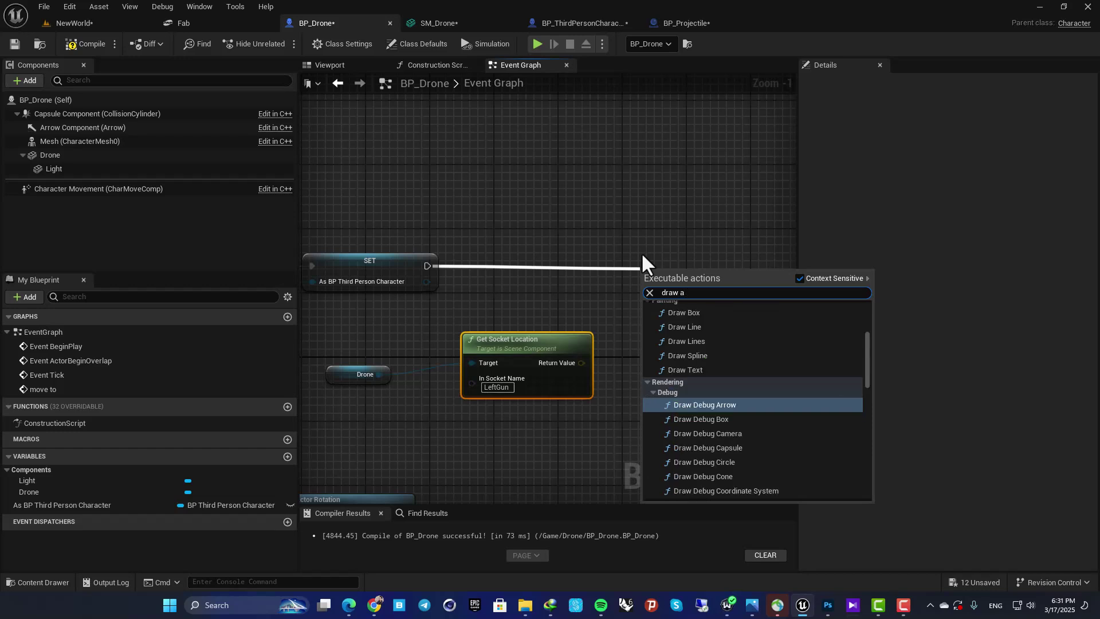
pyautogui.write(' debug spher')
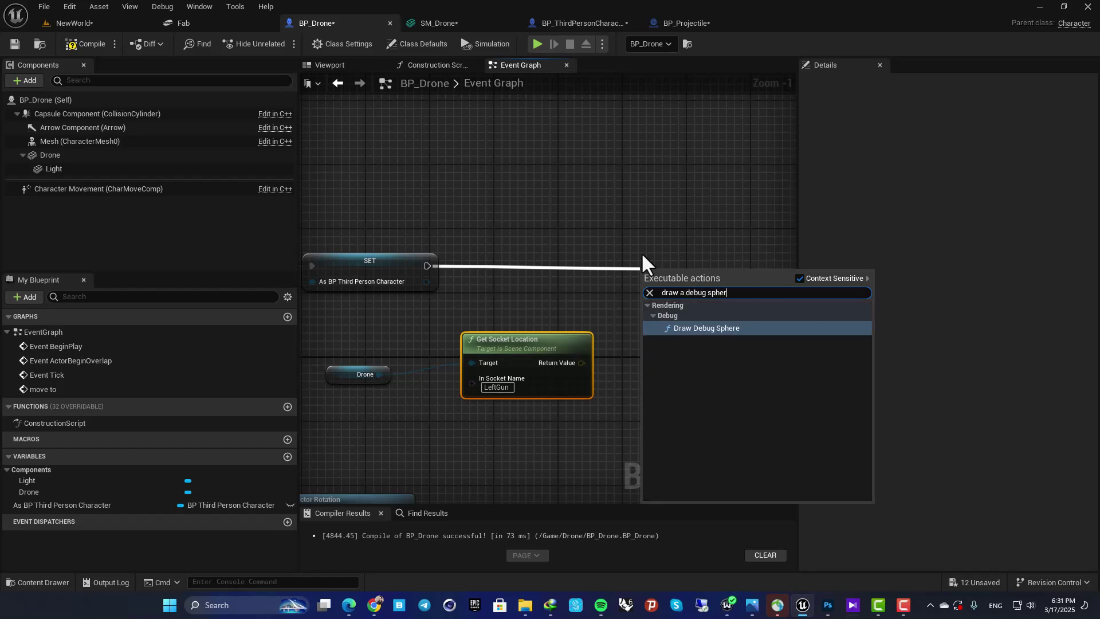
pyautogui.click(696, 328)
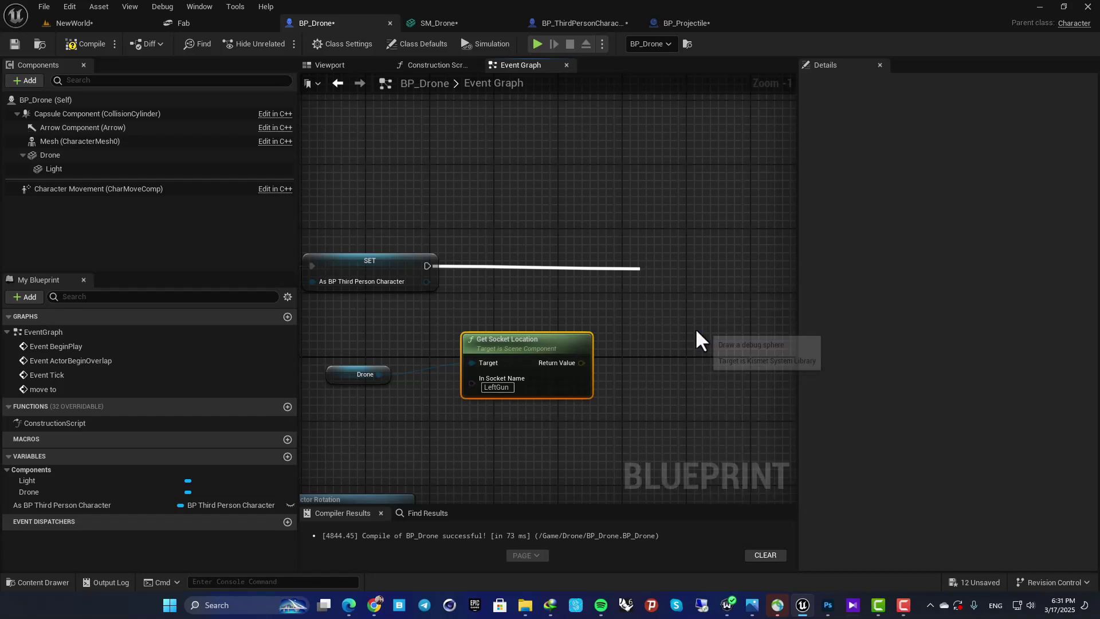
pyautogui.moveTo(584, 365); pyautogui.dragTo(677, 284)
# Step: Set the Draw Debug Sphere node's Duration to 60 and Thickness to 2
pyautogui.scroll(1, 747, 348)
pyautogui.click(697, 359)
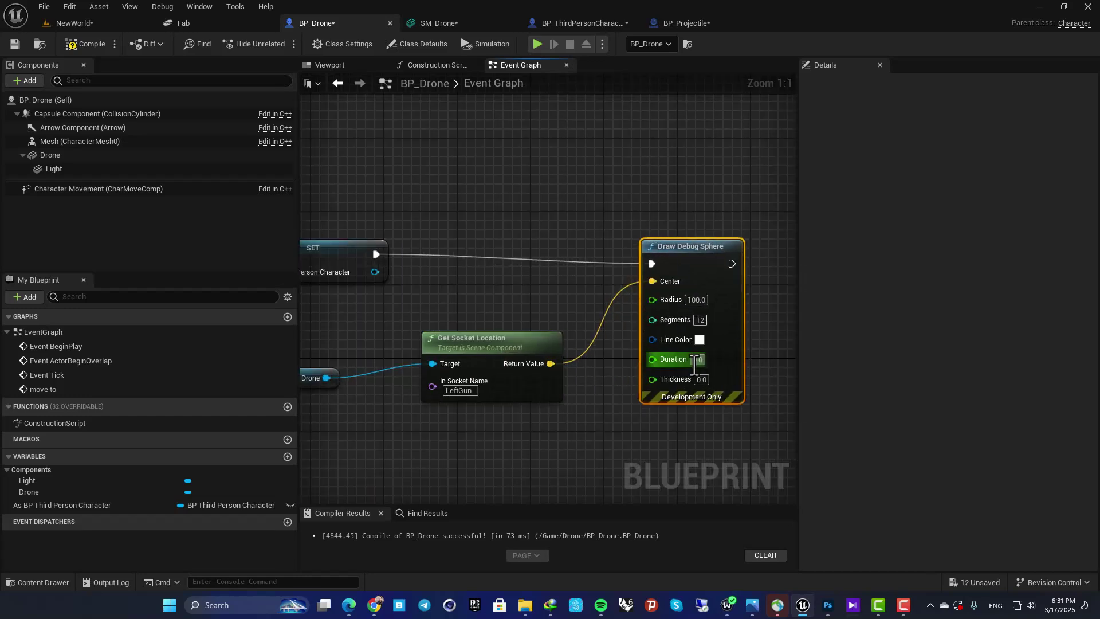
pyautogui.click(701, 379)
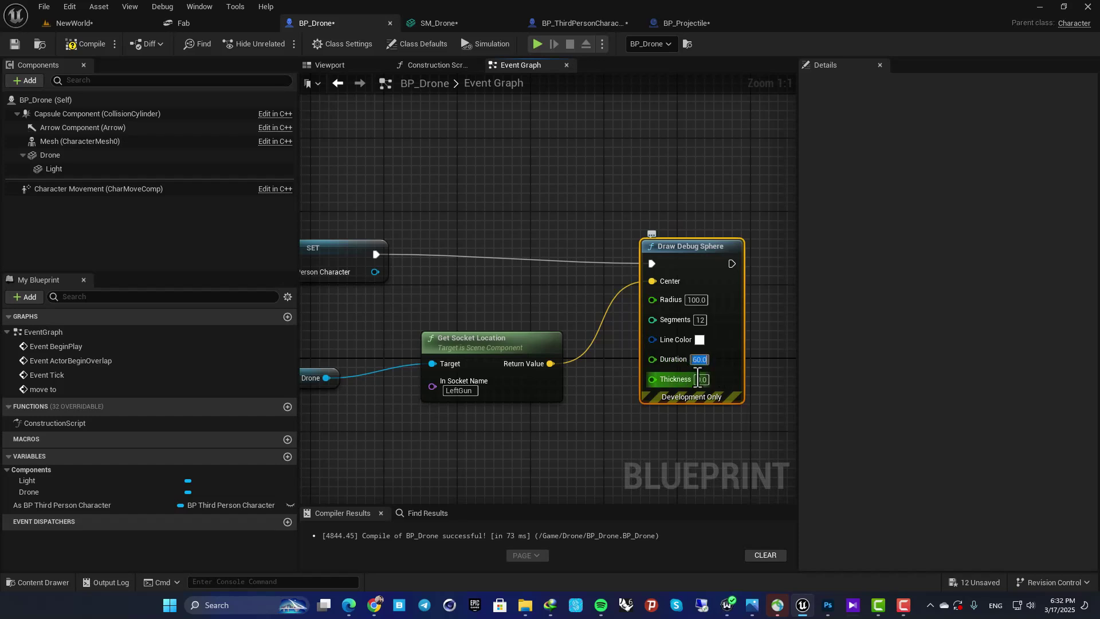
pyautogui.write('2')
pyautogui.press('Return')
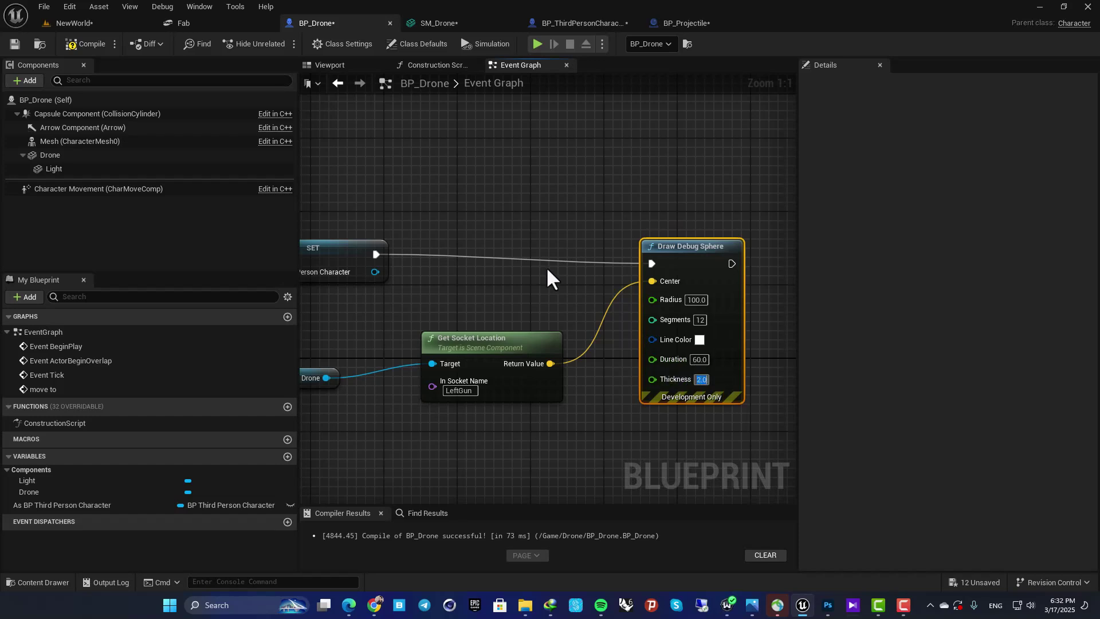
pyautogui.click(615, 286)
# Step: Play the NewWorld level and run the character around the drone to check the debug sphere's placement at the gun
pyautogui.click(88, 24)
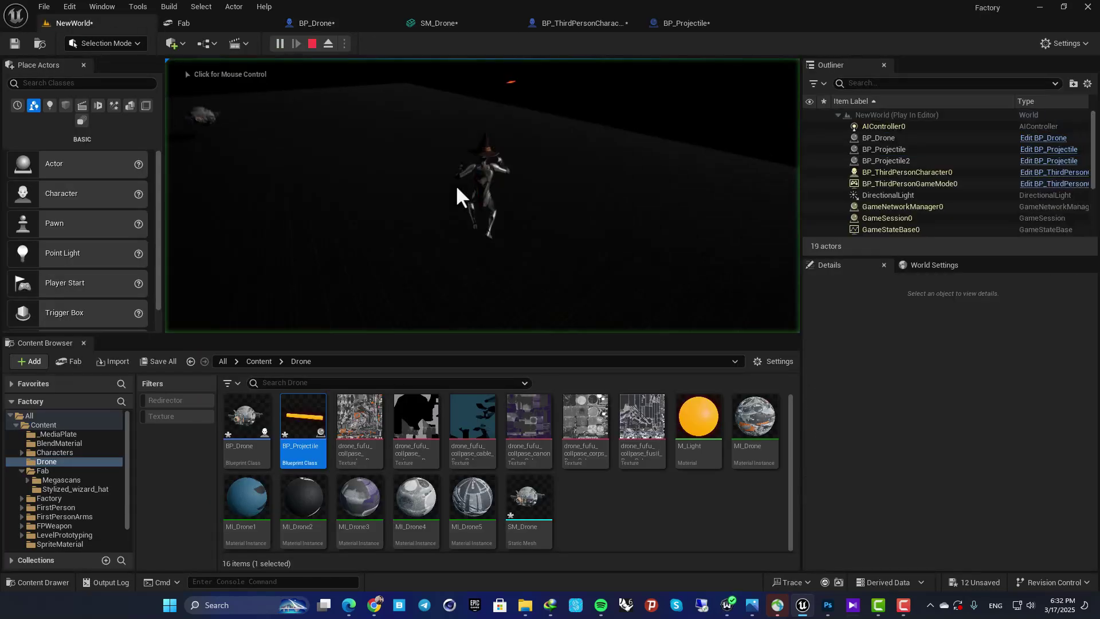
pyautogui.click(455, 185)
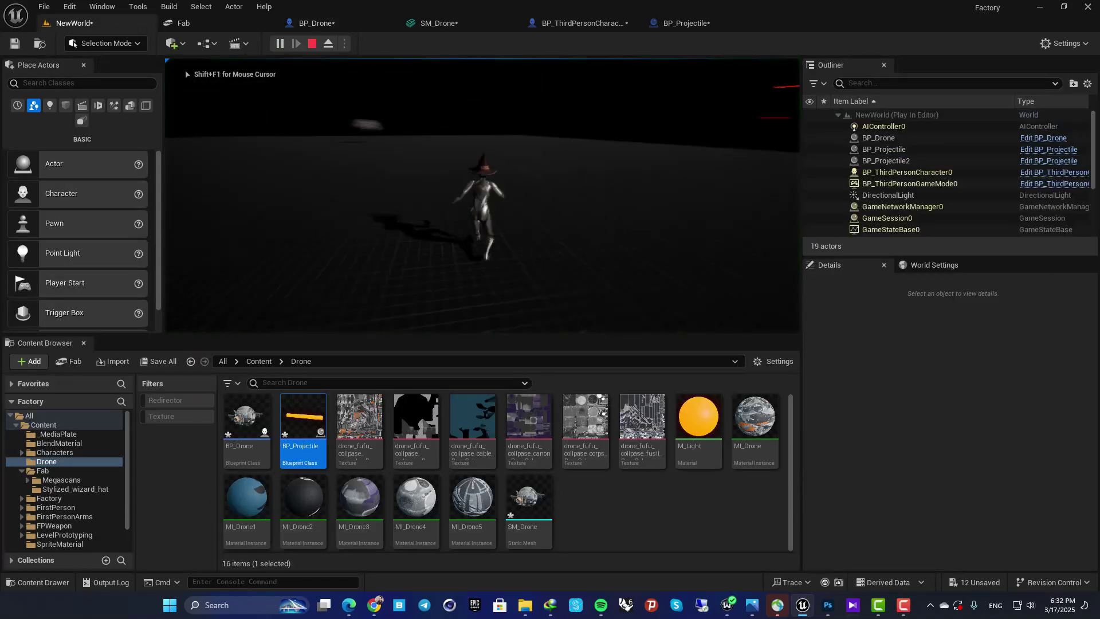
pyautogui.press('w')
pyautogui.press('d')
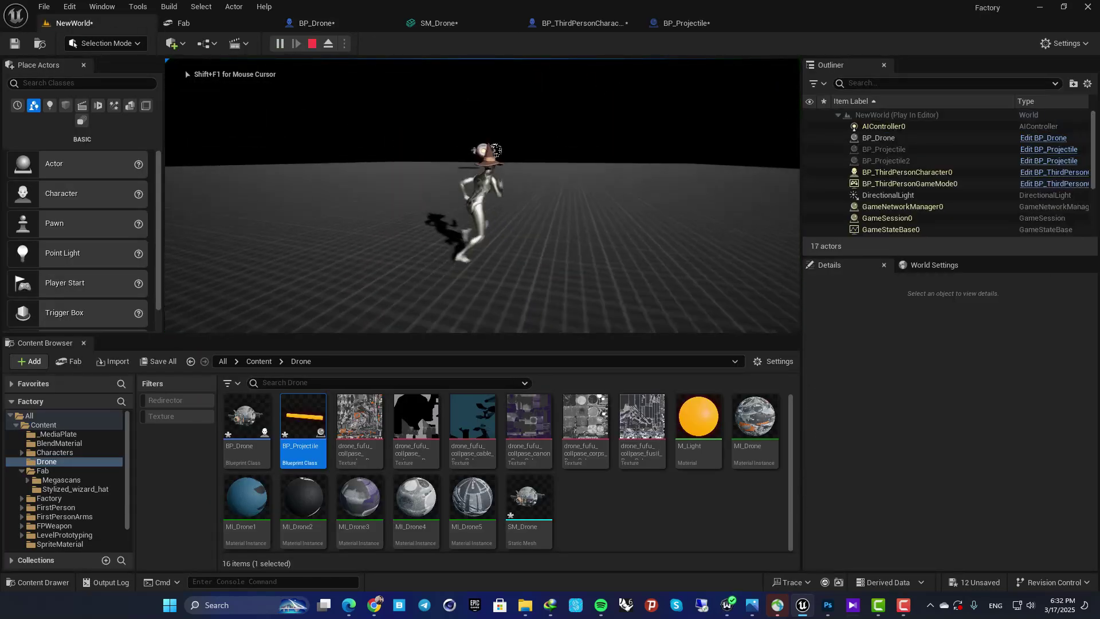
pyautogui.press('d')
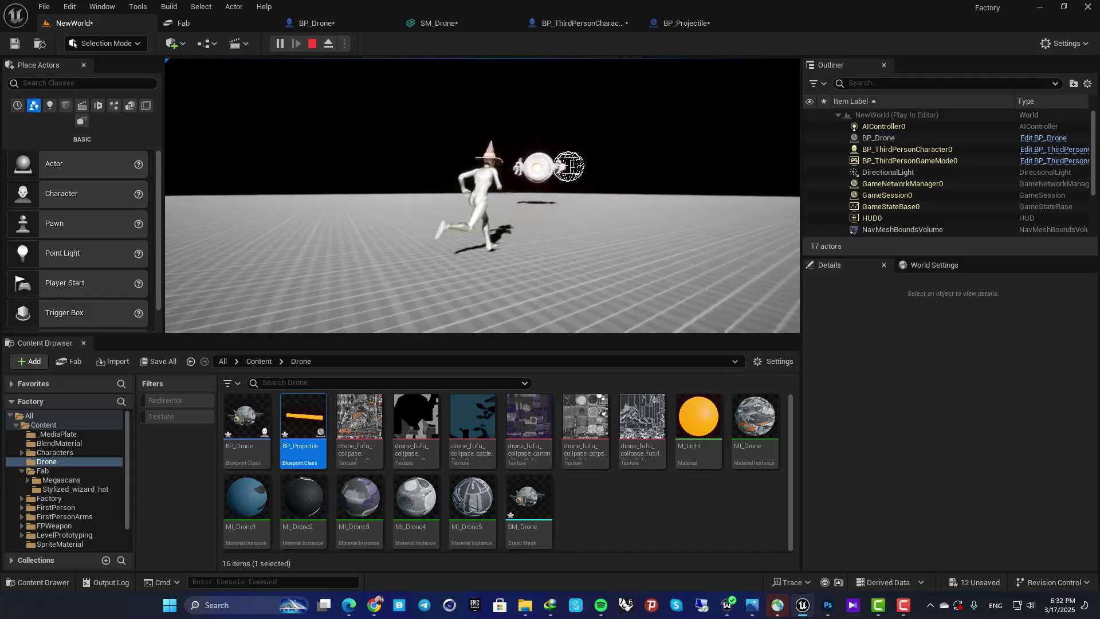
pyautogui.press('space')
pyautogui.press('a')
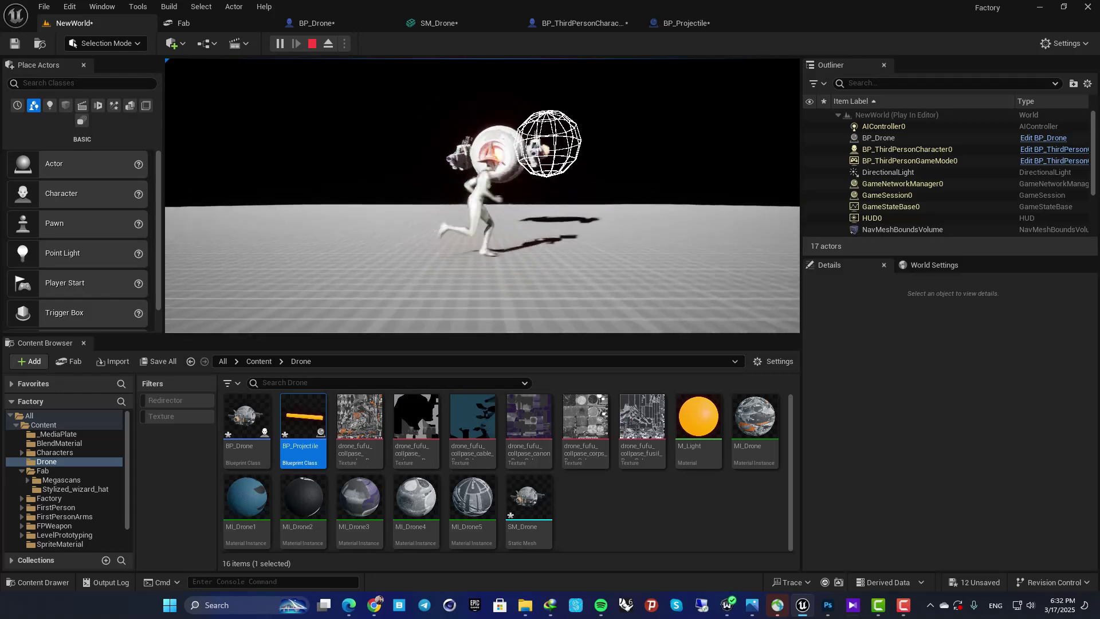
pyautogui.press('s')
pyautogui.press('w')
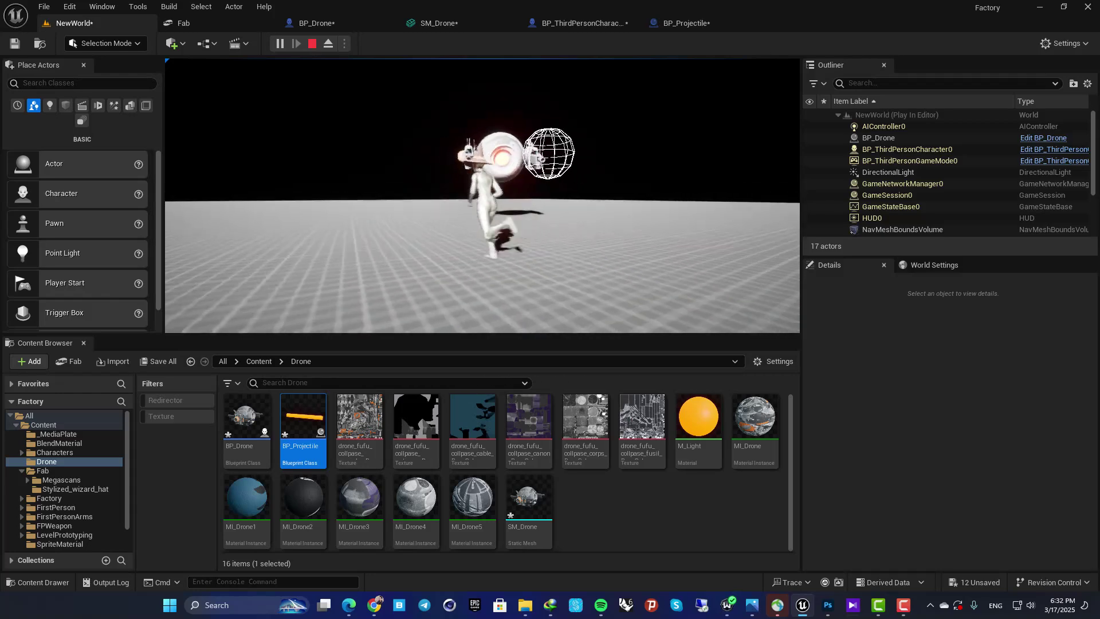
pyautogui.press('a')
pyautogui.press('d')
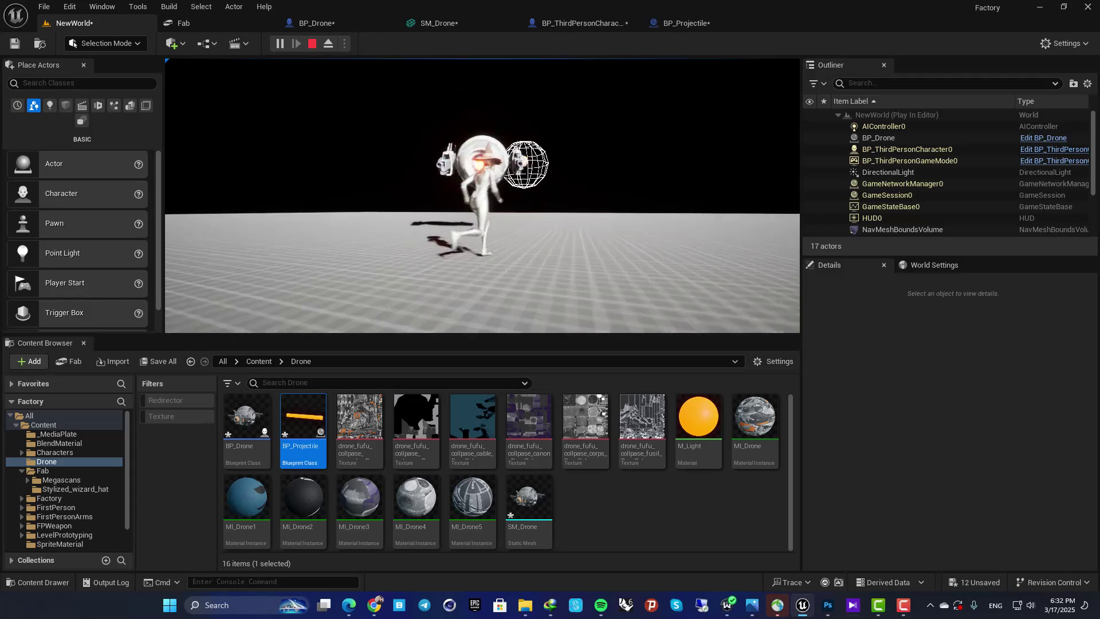
pyautogui.press('a')
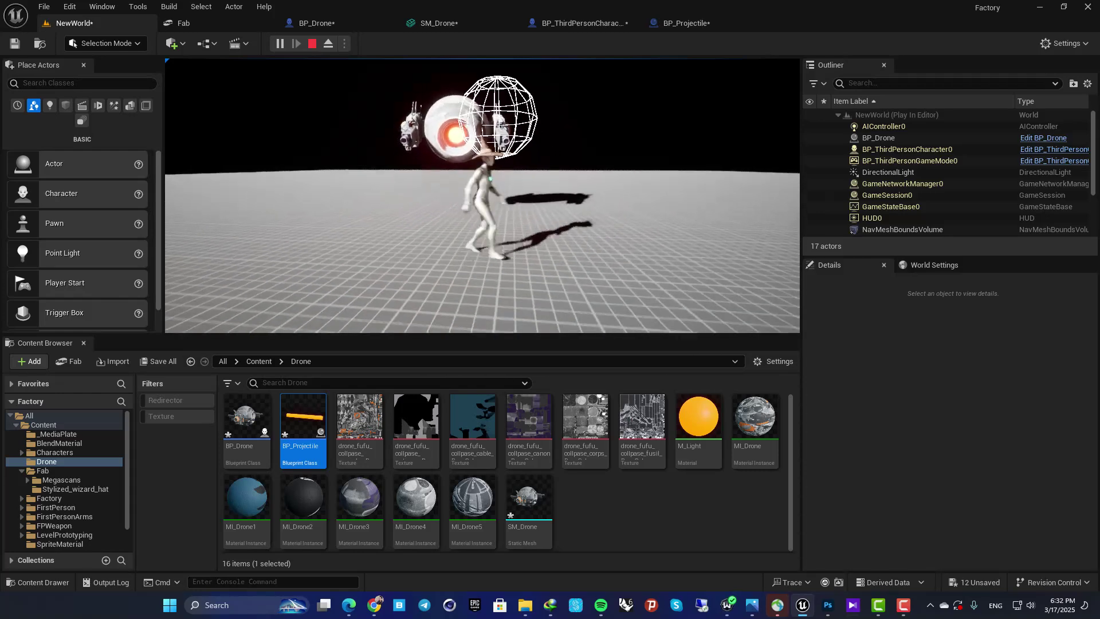
pyautogui.press('s')
pyautogui.press('a')
pyautogui.press('w')
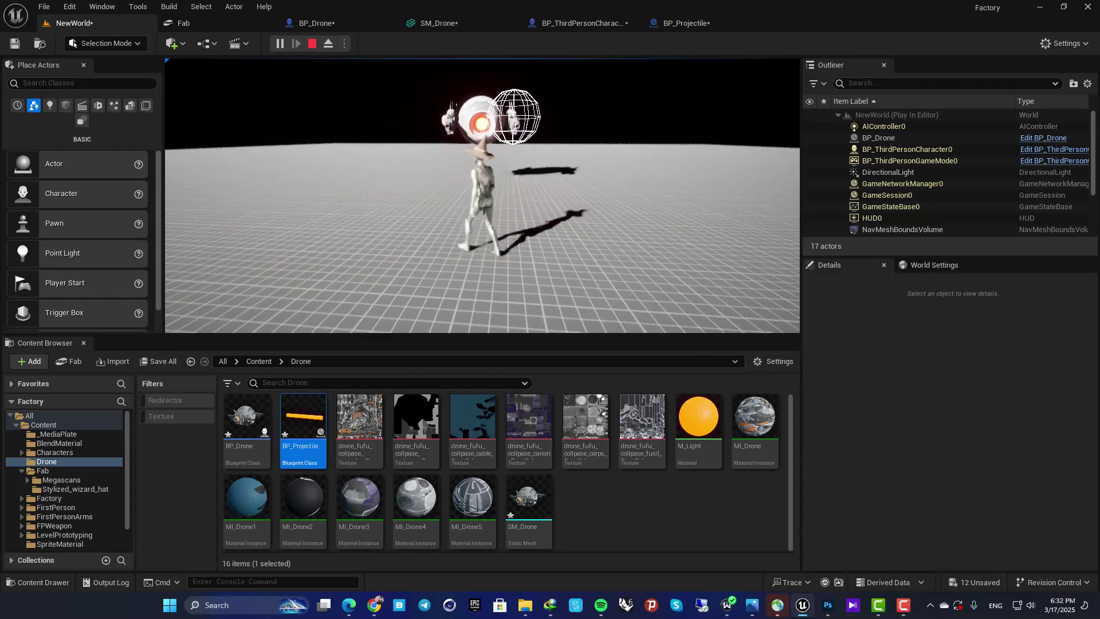
pyautogui.press('s')
pyautogui.press('space')
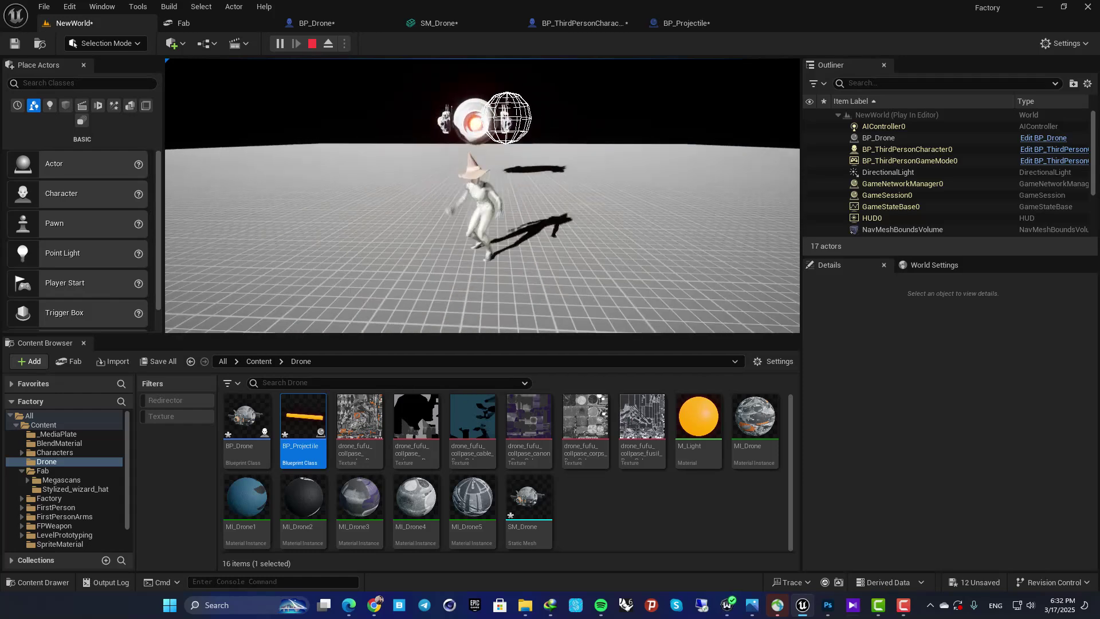
pyautogui.press('a')
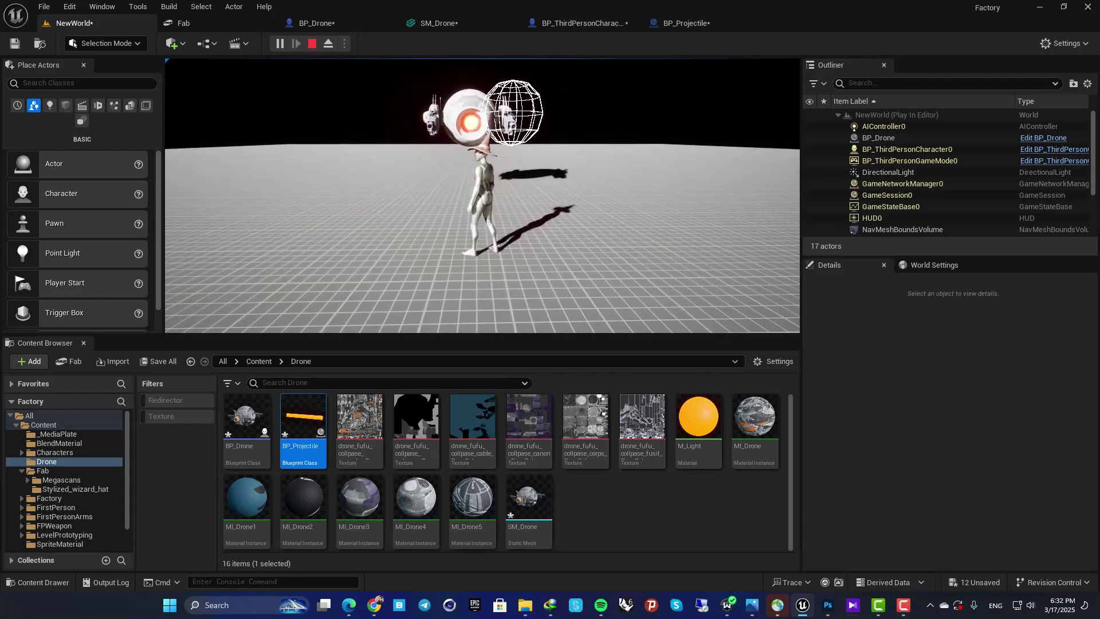